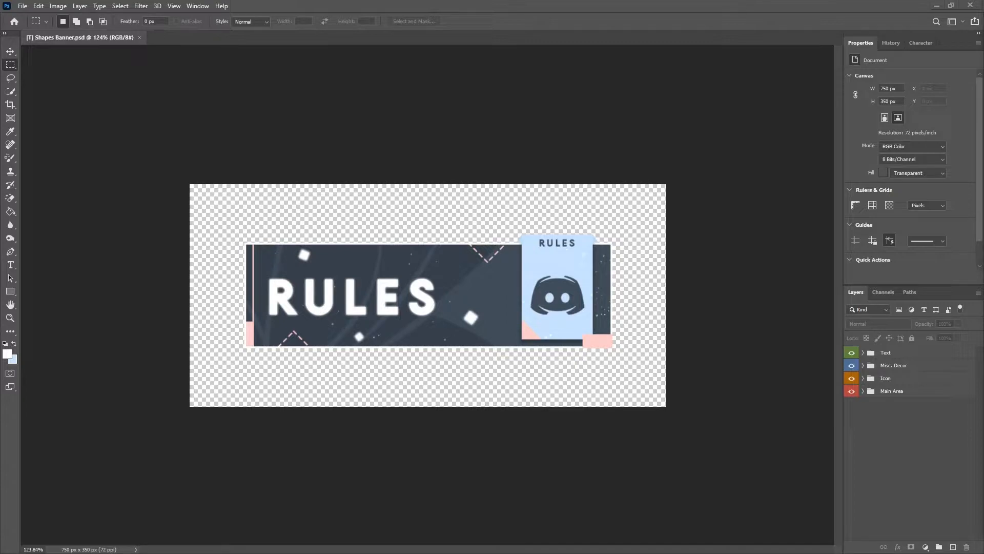
Step: Create a new document 750 px wide and 350 px high
{"action": "left_click", "coordinate": [22, 7]}
{"action": "left_click", "coordinate": [27, 18]}
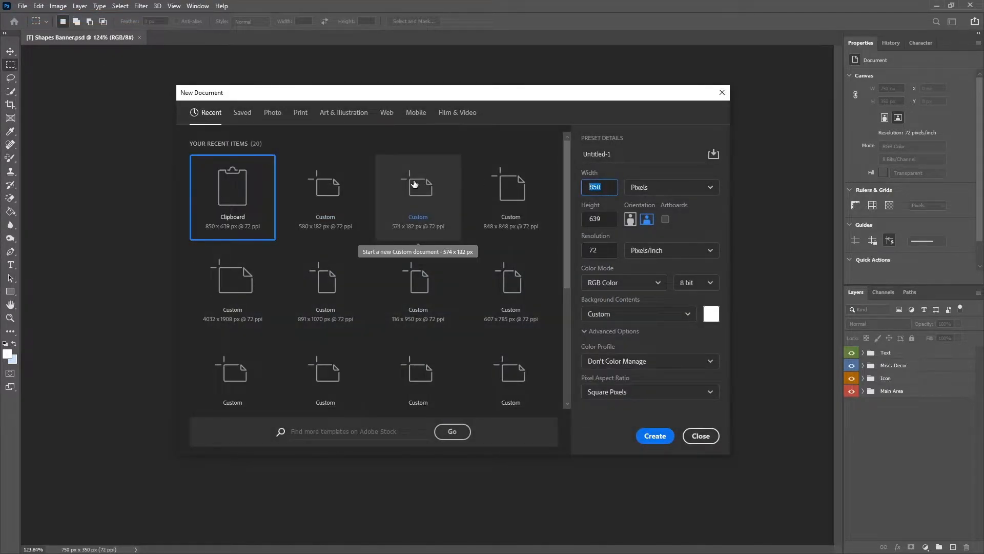
{"action": "type", "text": "750"}
{"action": "key", "text": "Tab"}
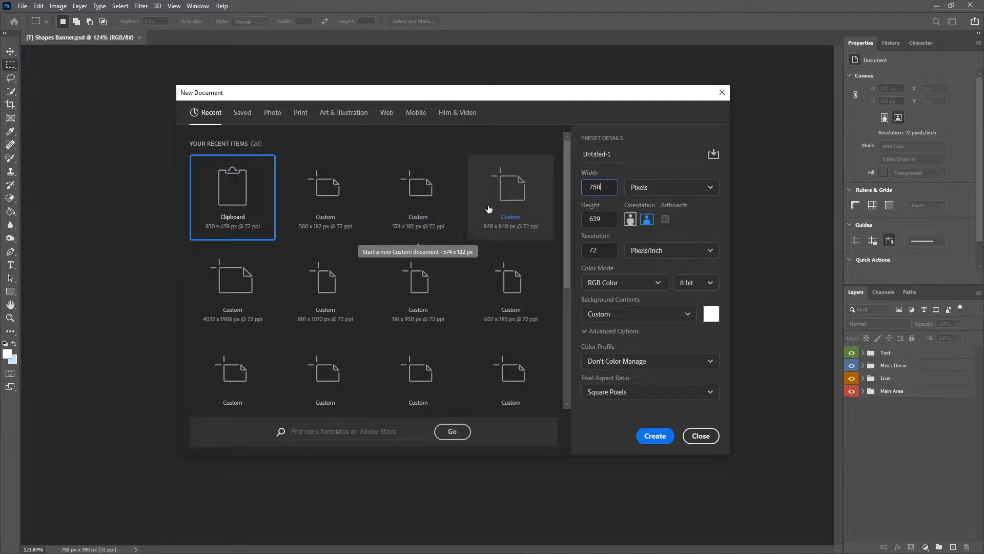
{"action": "type", "text": "350"}
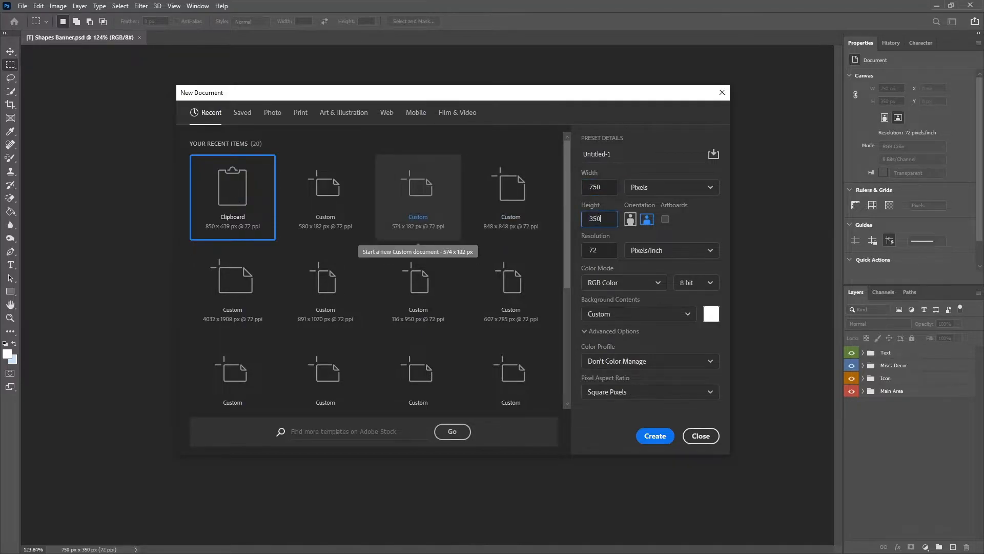
{"action": "left_click", "coordinate": [656, 435]}
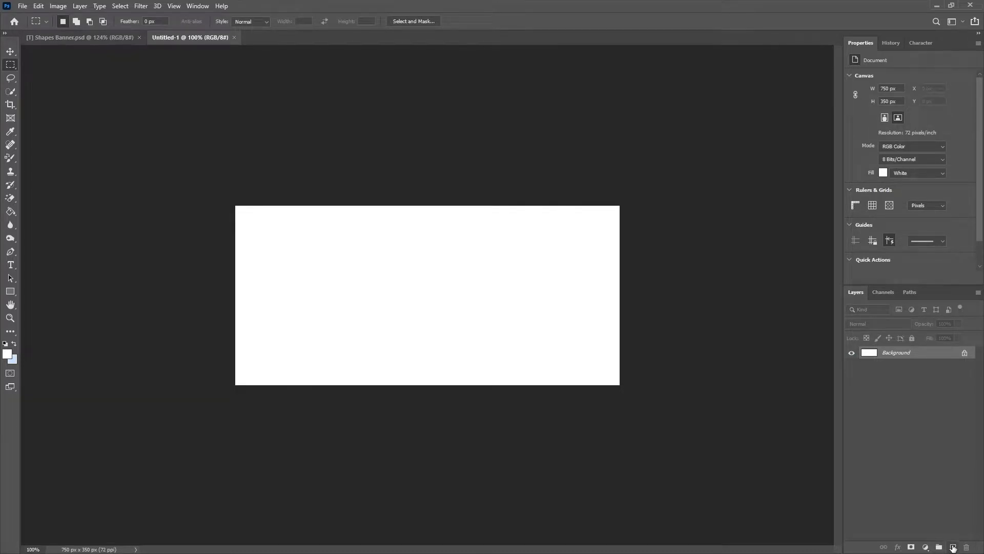
Step: Add an empty layer and delete the white Background layer so the canvas is transparent
{"action": "left_click", "coordinate": [953, 547]}
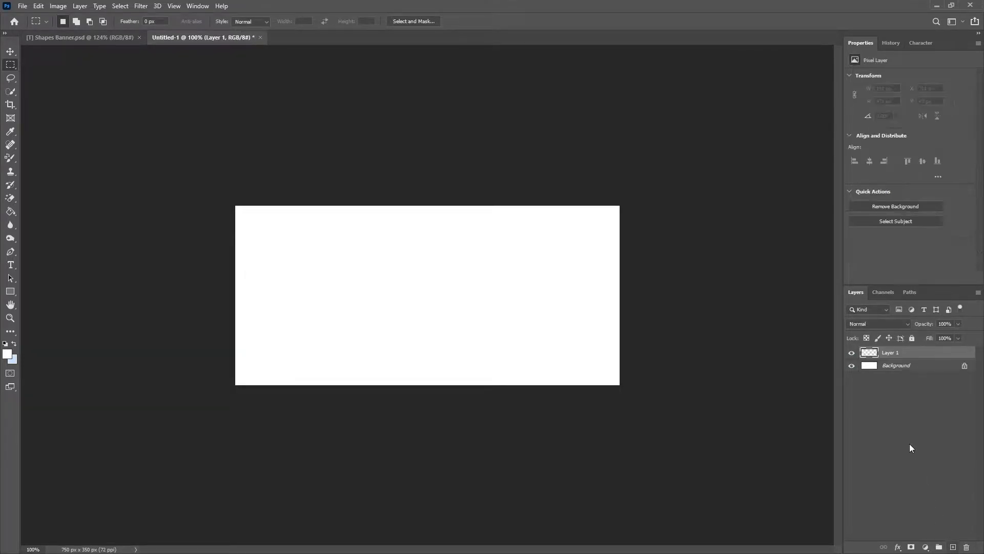
{"action": "left_click", "coordinate": [922, 370]}
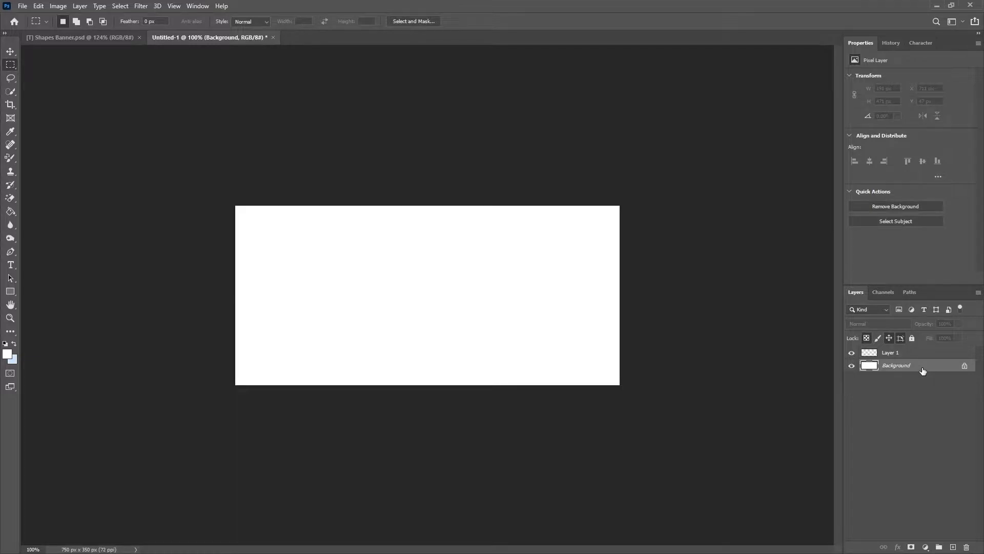
{"action": "right_click", "coordinate": [923, 369]}
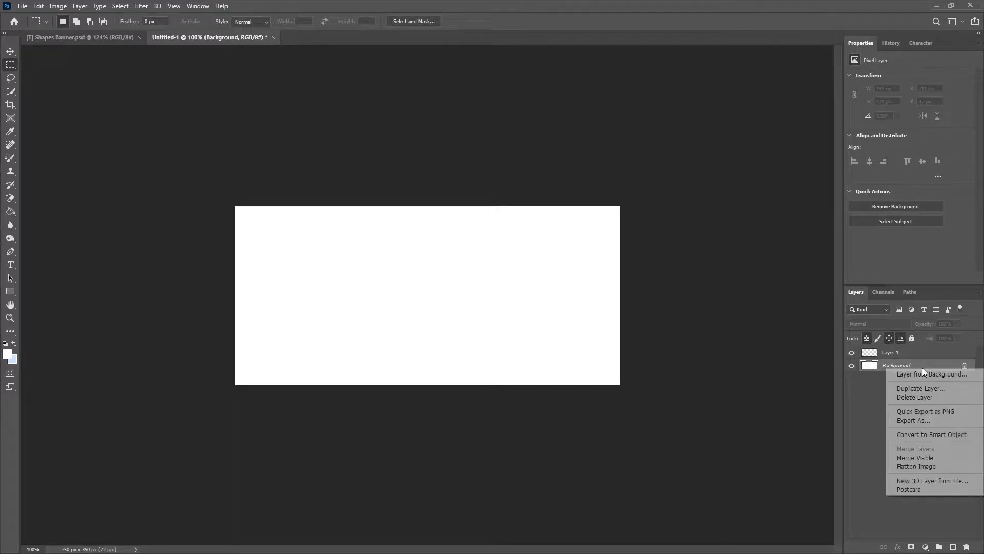
{"action": "left_click", "coordinate": [913, 397]}
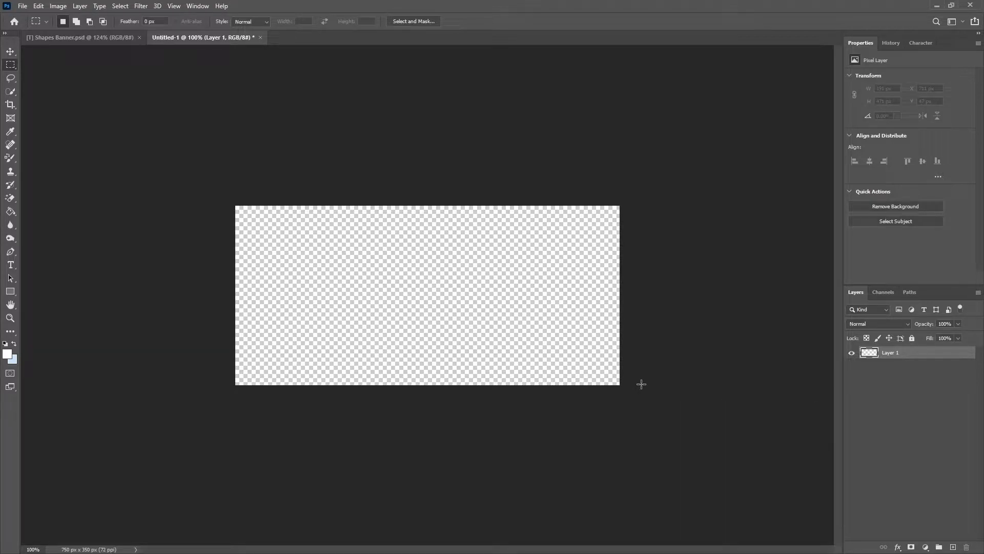
Step: Draw a wide rectangle shape about 605 × 173 px across the middle of the canvas
{"action": "left_click", "coordinate": [8, 295]}
{"action": "left_click", "coordinate": [26, 291]}
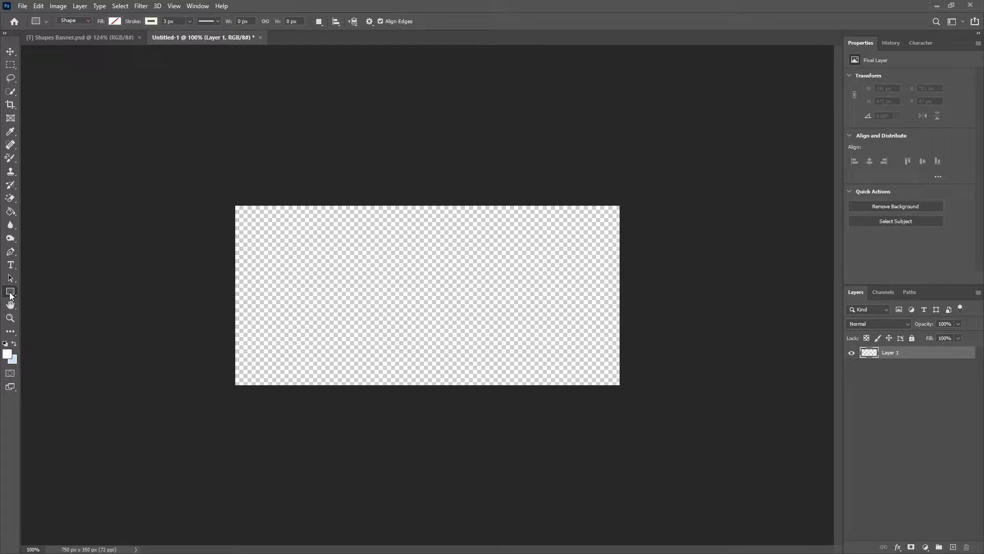
{"action": "left_click_drag", "start_coordinate": [262, 265], "coordinate": [572, 353]}
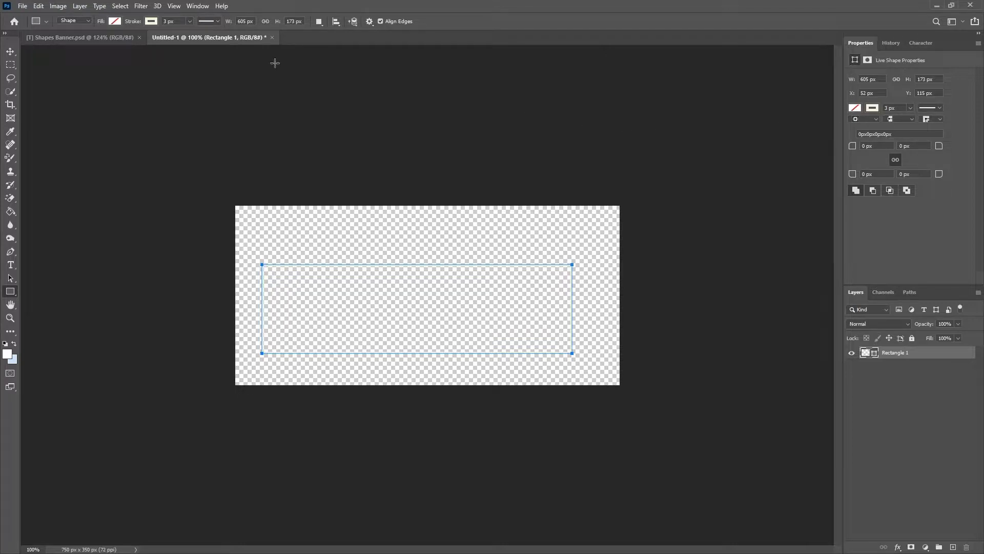
{"action": "left_click", "coordinate": [198, 5]}
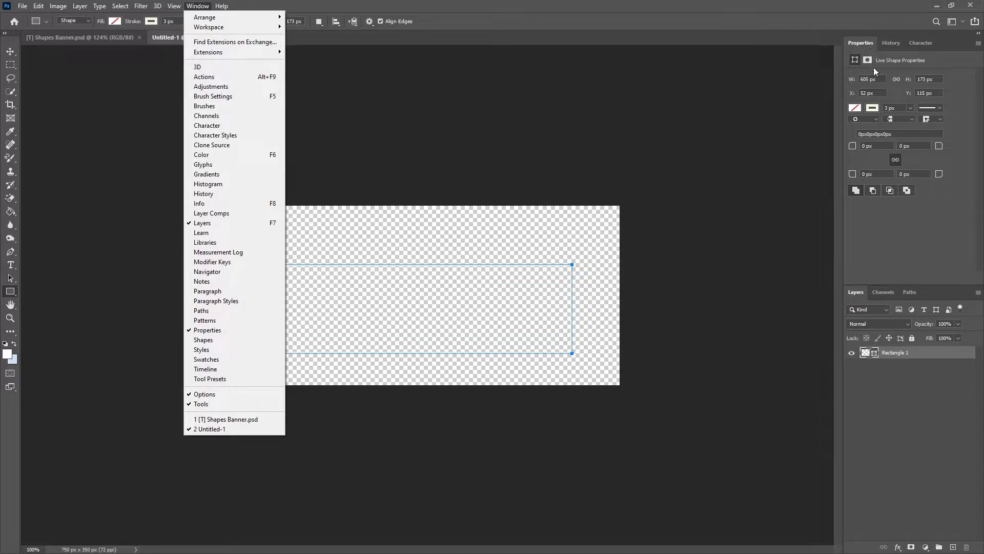
{"action": "left_click", "coordinate": [967, 234]}
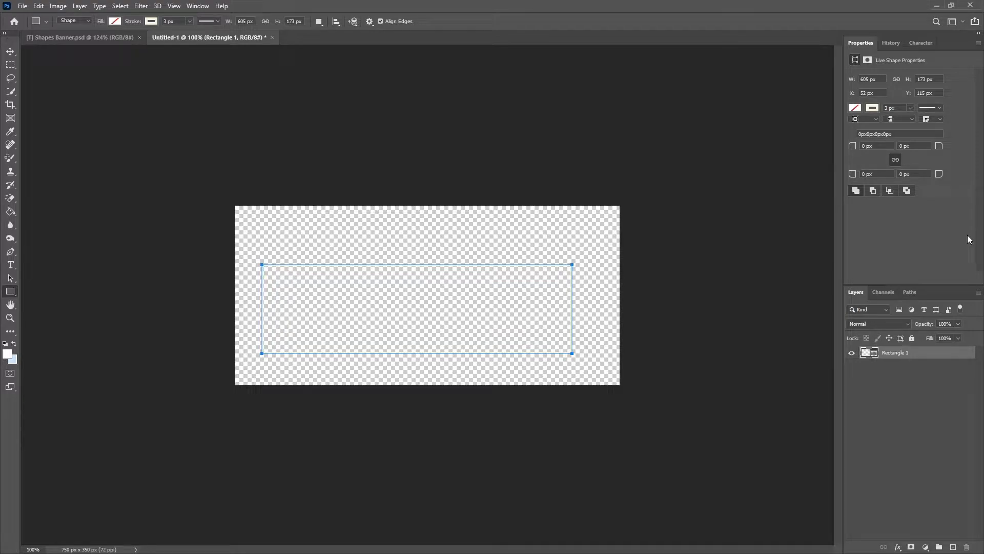
Step: Remove the rectangle's stroke and set its fill to the dark slate colour #404c59
{"action": "left_click", "coordinate": [873, 107]}
{"action": "left_click", "coordinate": [848, 128]}
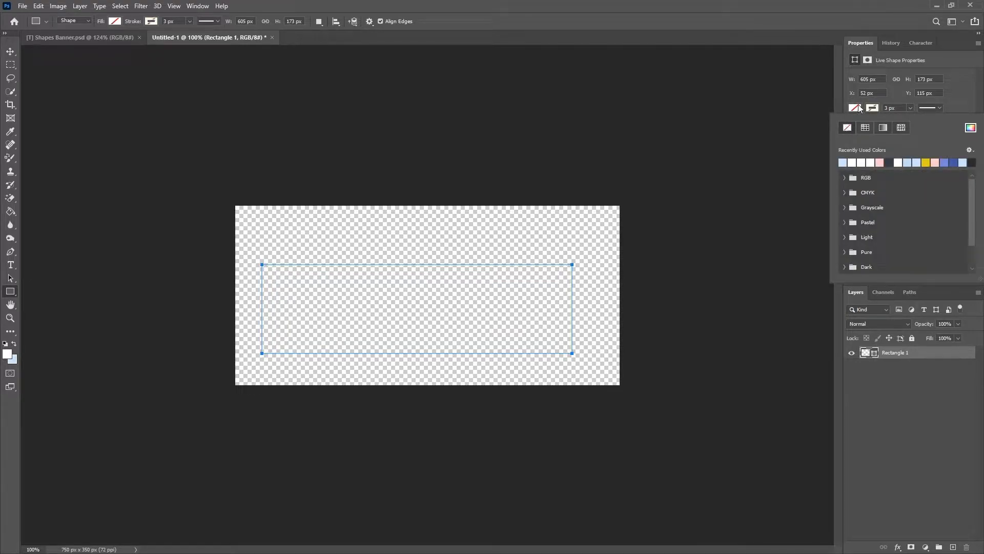
{"action": "left_click", "coordinate": [971, 129]}
{"action": "type", "text": "404c59"}
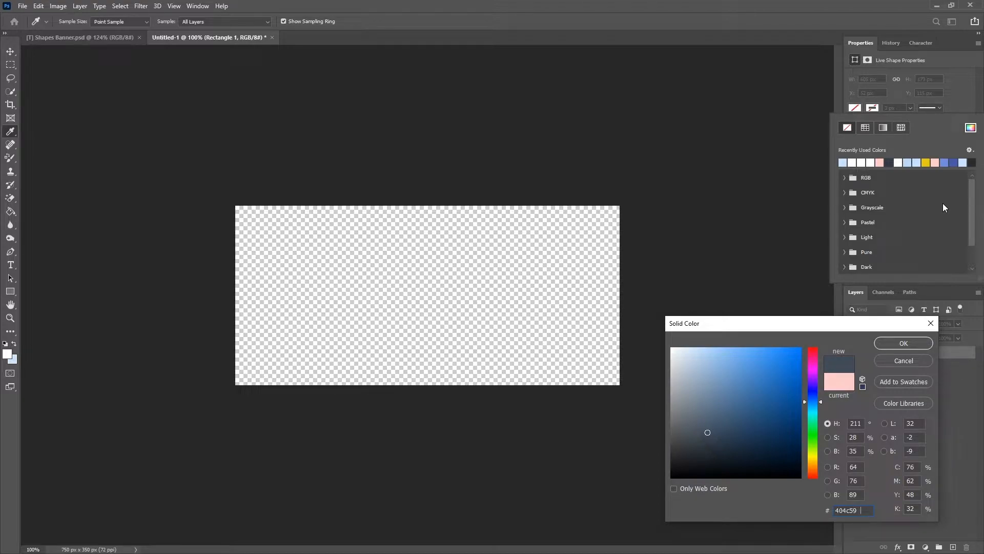
{"action": "left_click", "coordinate": [906, 343]}
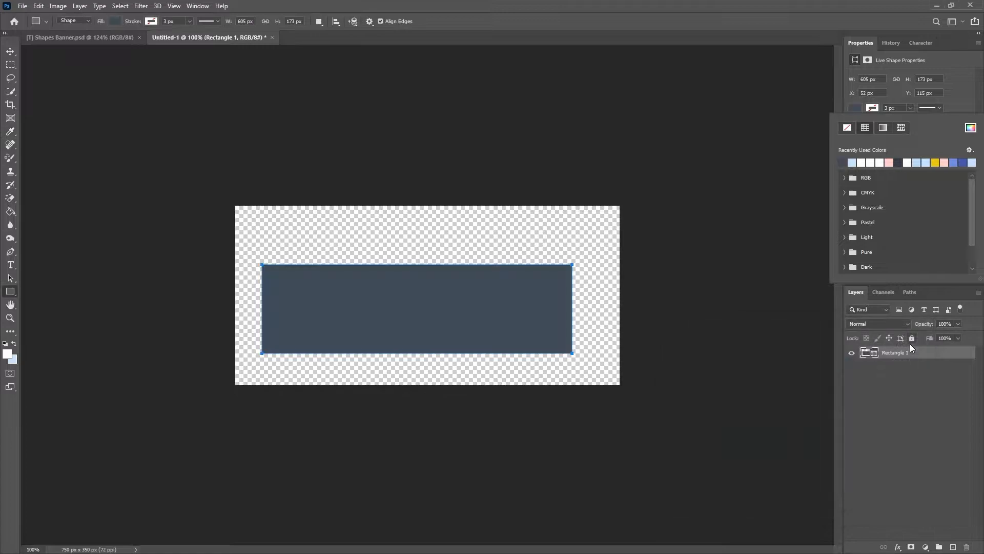
Step: Resize the dark rectangle to 574 × 160 px and move it right to about X 80 px
{"action": "left_click", "coordinate": [11, 52]}
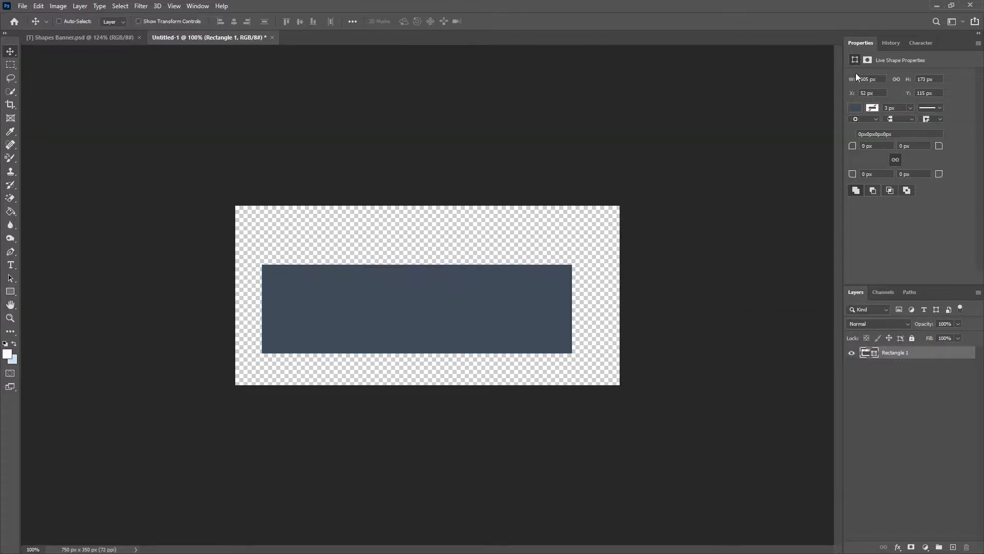
{"action": "left_click", "coordinate": [875, 78]}
{"action": "type", "text": "574"}
{"action": "key", "text": "Tab"}
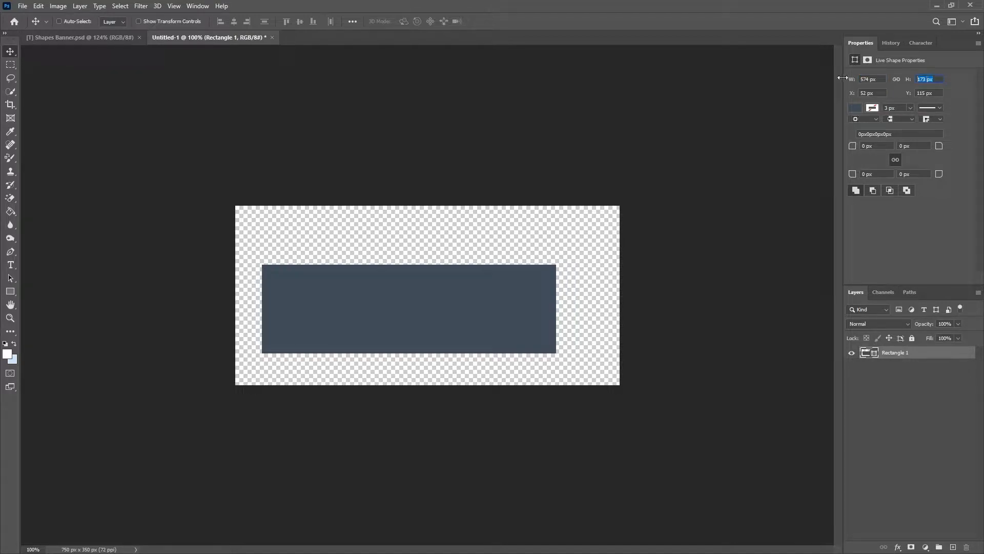
{"action": "type", "text": "160"}
{"action": "key", "text": "Return"}
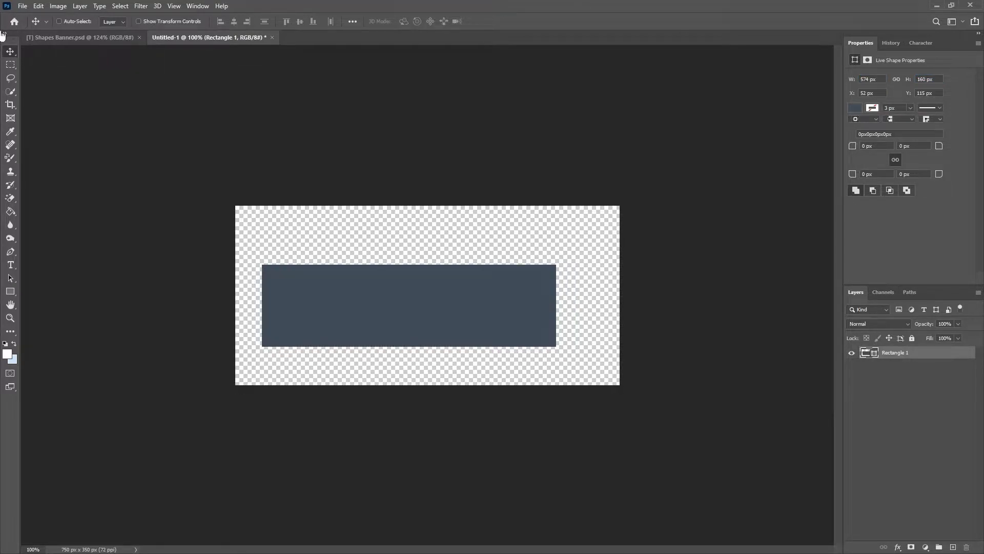
{"action": "scroll", "coordinate": [347, 314], "scroll_direction": "up", "scroll_amount": 2}
{"action": "left_click_drag", "start_coordinate": [382, 319], "coordinate": [403, 321]}
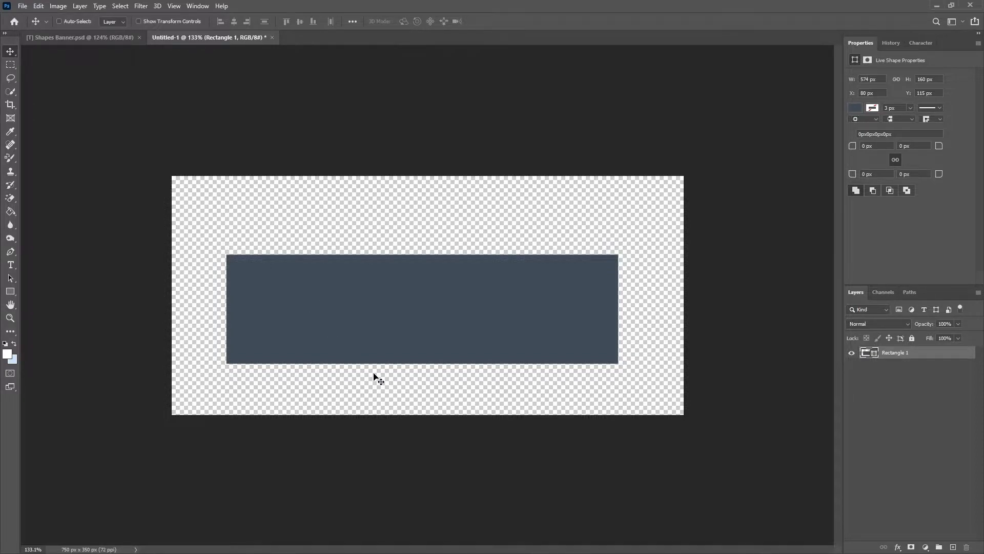
Step: Swap the foreground and background colours, and put the rectangle layer in a group named "Base Area"
{"action": "key", "text": "x"}
{"action": "key", "text": "ctrl+g"}
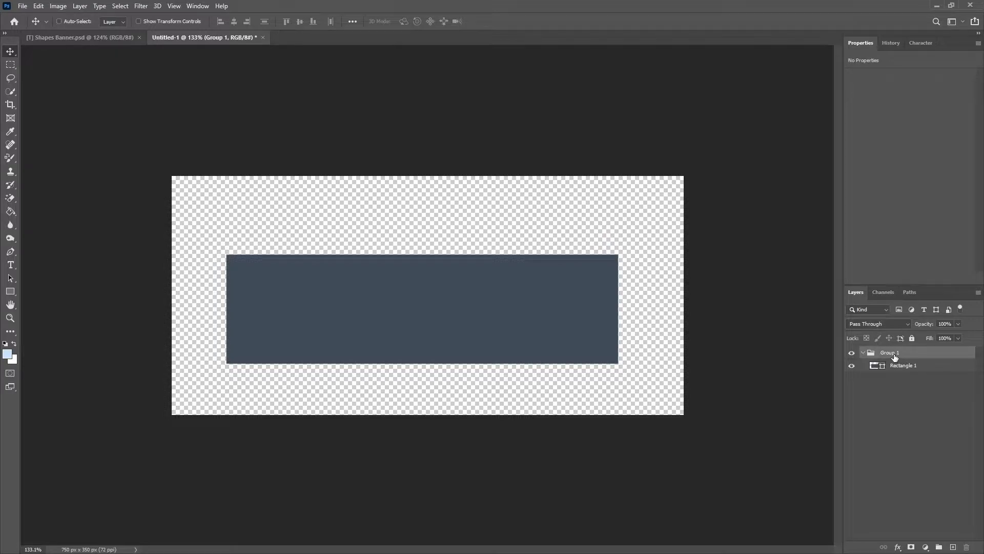
{"action": "type", "text": "Base Area"}
{"action": "key", "text": "Return"}
Step: Add an empty layer above the Base Area group and place it in its own group named "Banner Area"
{"action": "left_click", "coordinate": [953, 546]}
{"action": "left_click_drag", "start_coordinate": [898, 366], "coordinate": [904, 347]}
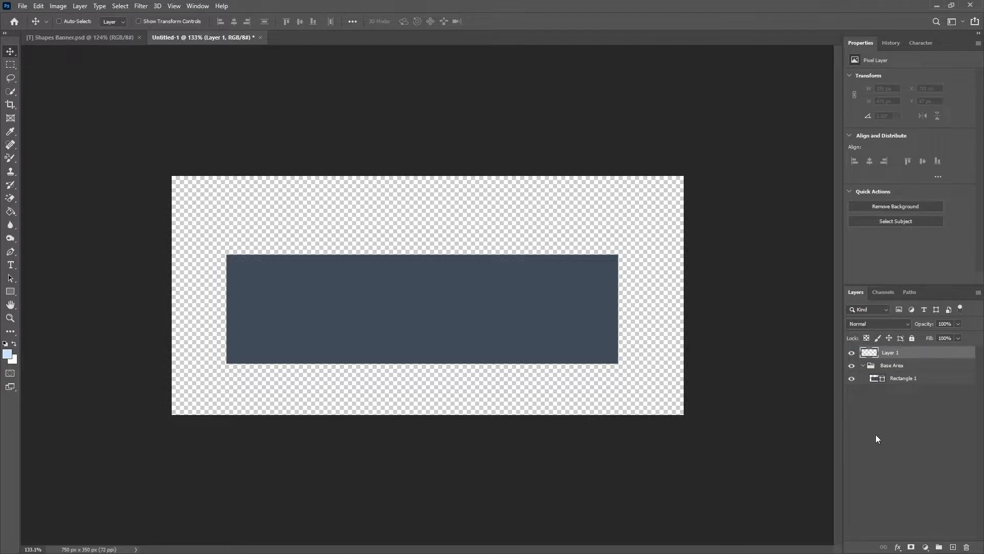
{"action": "key", "text": "ctrl+g"}
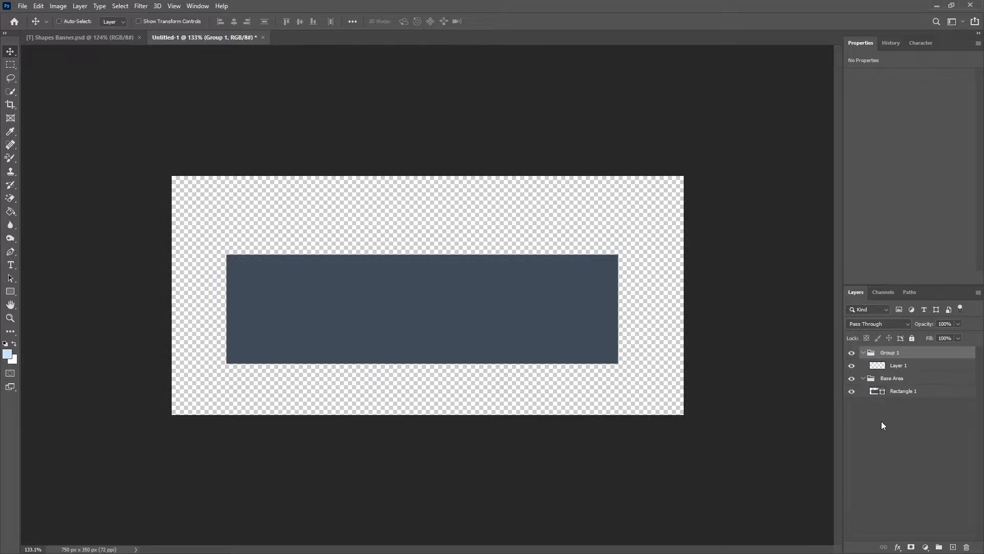
{"action": "double_click", "coordinate": [896, 353]}
{"action": "type", "text": "Banner Area"}
{"action": "key", "text": "Return"}
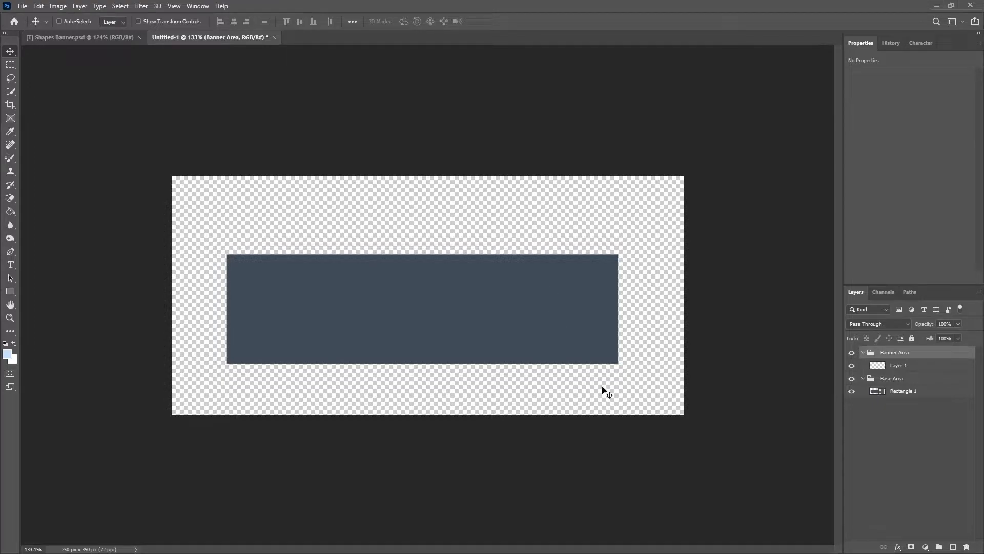
Step: Colour-label the Base Area group red and the Banner Area group green
{"action": "right_click", "coordinate": [849, 380]}
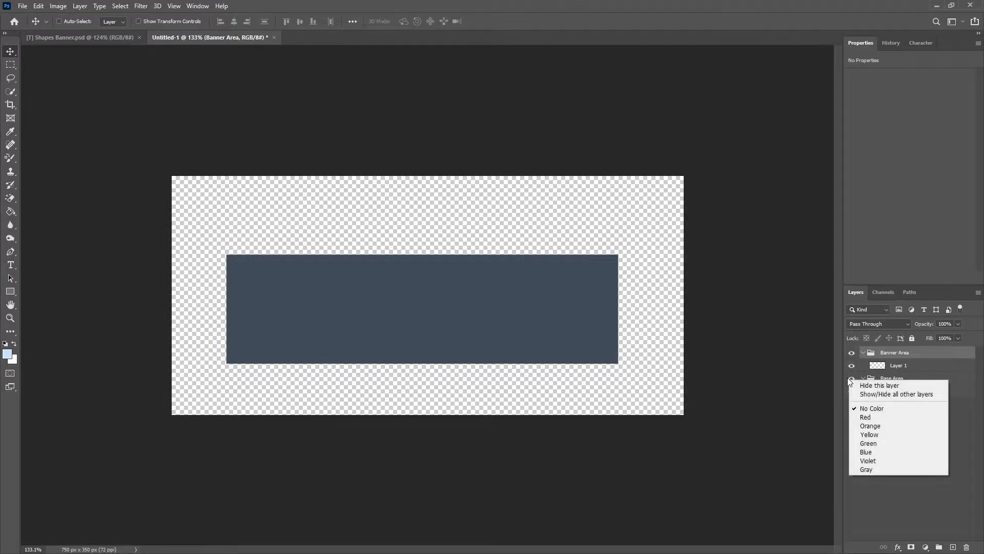
{"action": "left_click", "coordinate": [872, 417]}
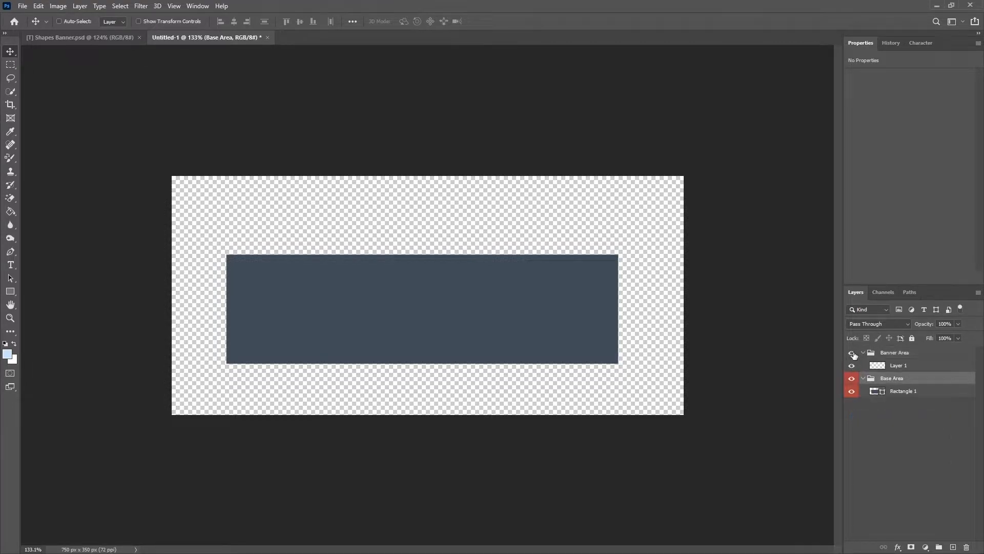
{"action": "right_click", "coordinate": [862, 393]}
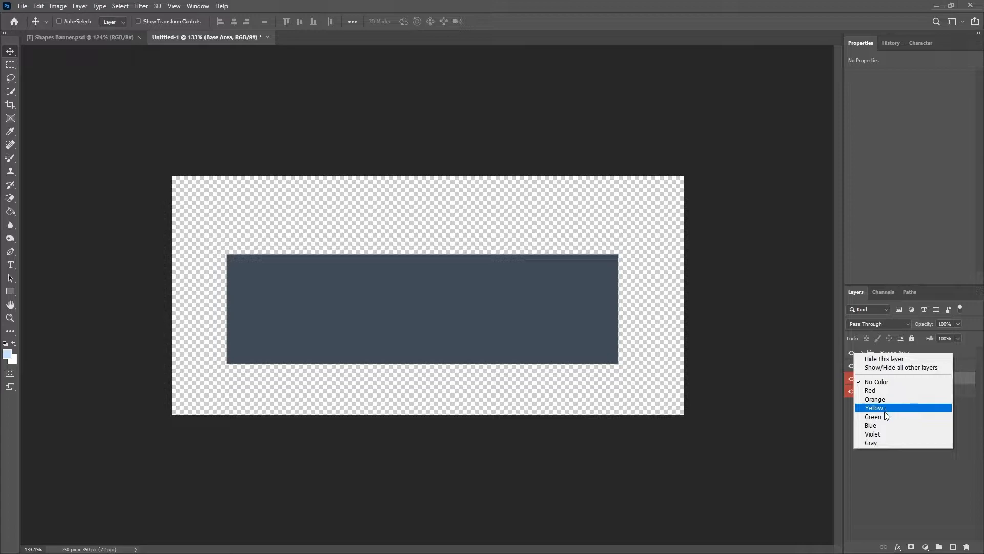
{"action": "left_click", "coordinate": [874, 416]}
Step: In the Banner Area group's layer, draw an upright rectangle about 99 × 163 px over the dark rectangle's right part, extending above its upper edge
{"action": "left_click", "coordinate": [898, 368]}
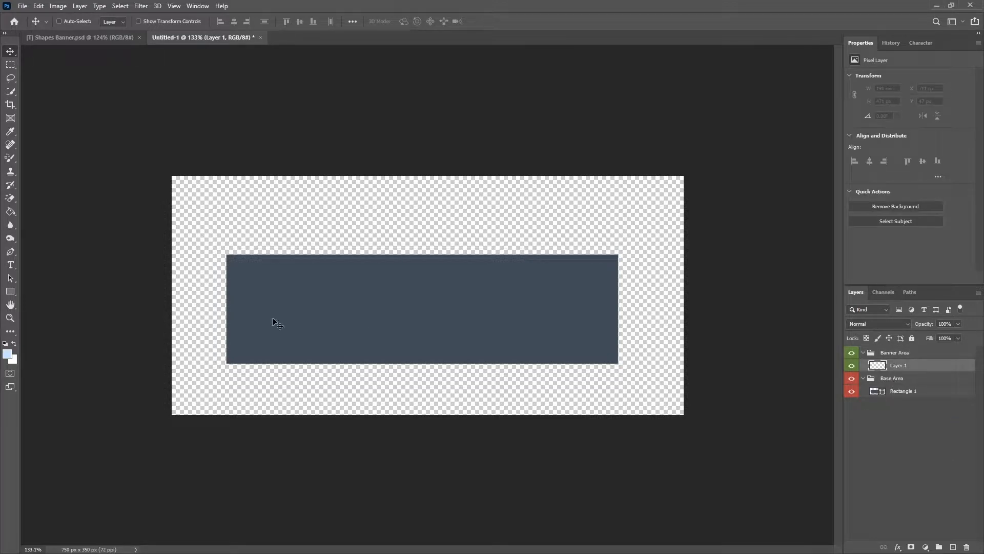
{"action": "left_click", "coordinate": [9, 296]}
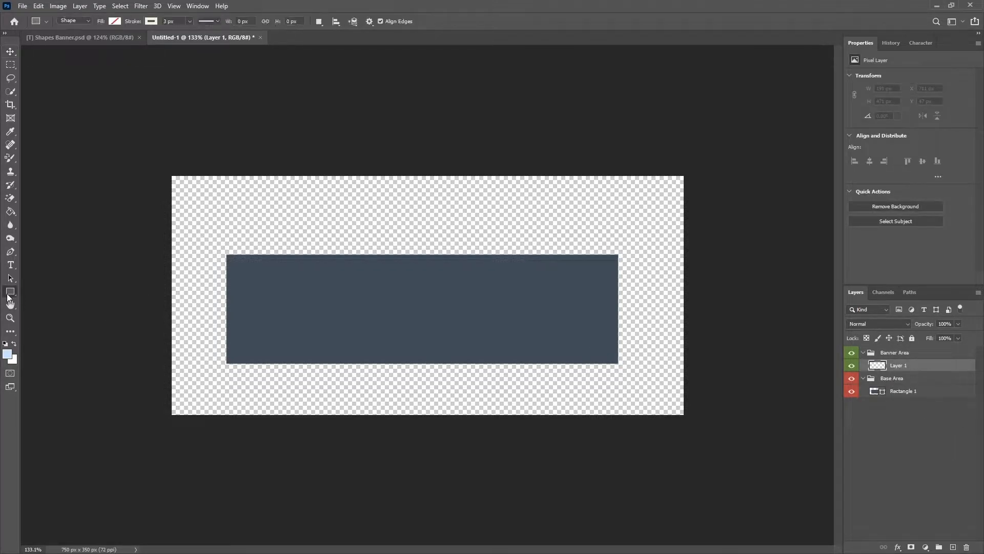
{"action": "left_click", "coordinate": [61, 290]}
{"action": "key", "text": "ctrl+plus"}
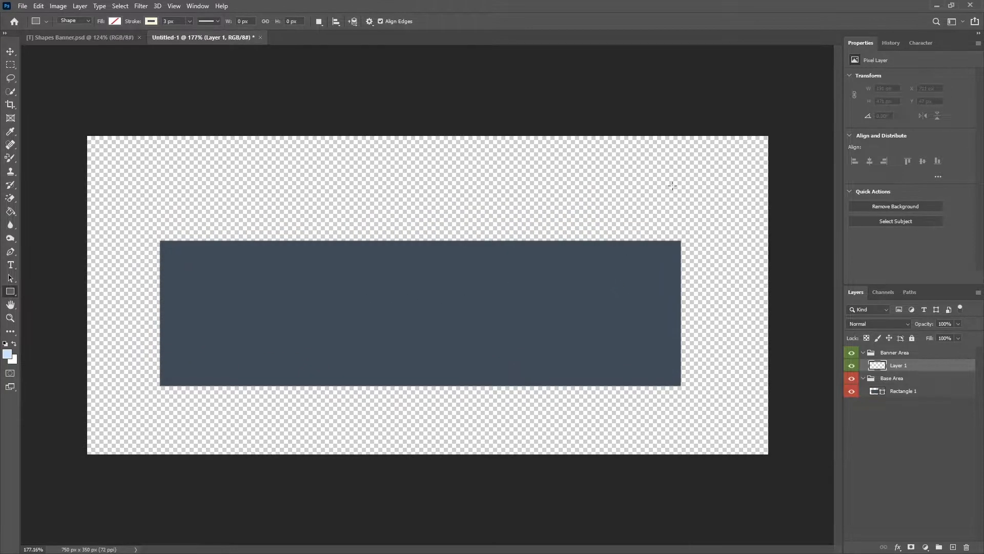
{"action": "mouse_move", "coordinate": [520, 220]}
{"action": "left_mouse_down"}
{"action": "mouse_move", "coordinate": [624, 340]}
{"action": "mouse_move", "coordinate": [610, 367]}
{"action": "left_mouse_up"}
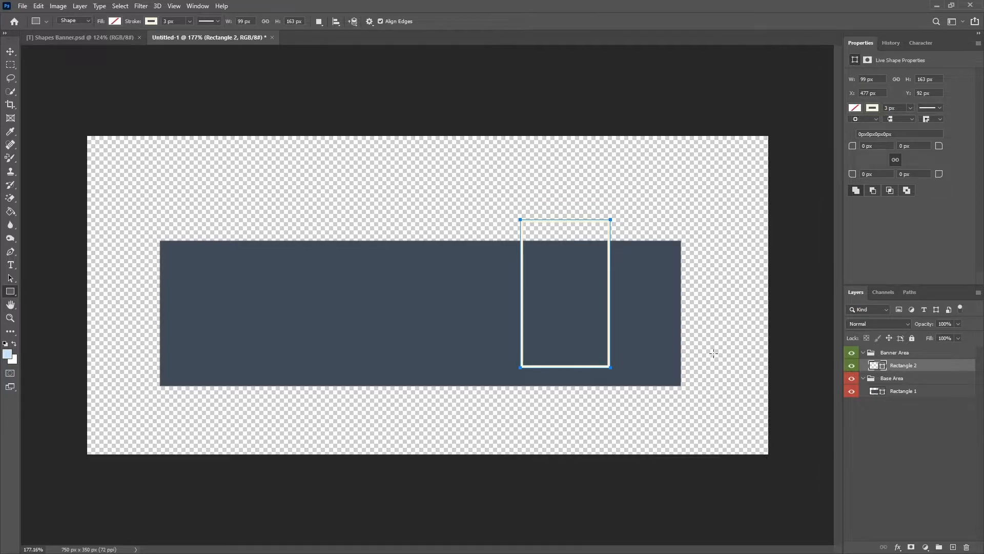
Step: Remove the upright rectangle's stroke, fill it with the light blue foreground colour #c8e3ff, and deselect its layer
{"action": "left_click", "coordinate": [871, 108]}
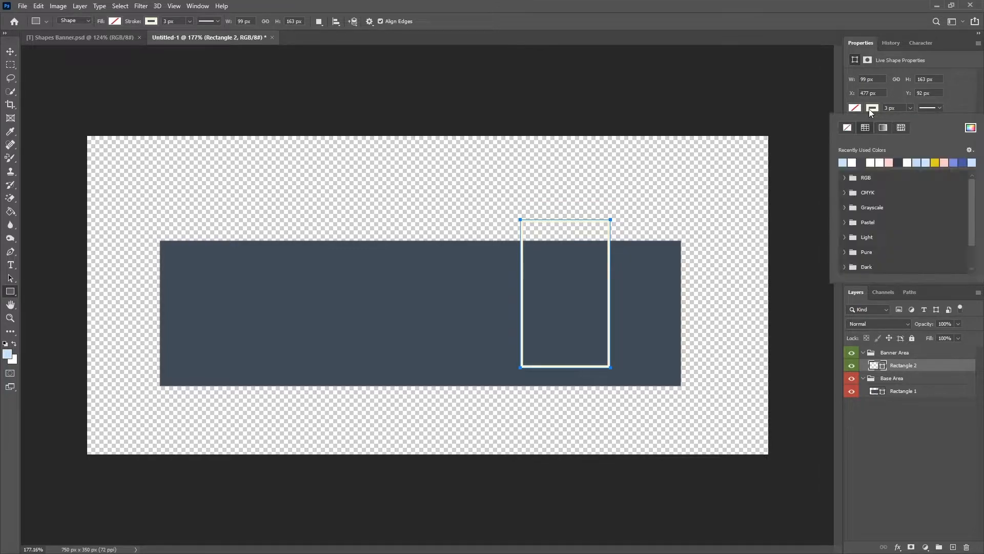
{"action": "left_click", "coordinate": [850, 128]}
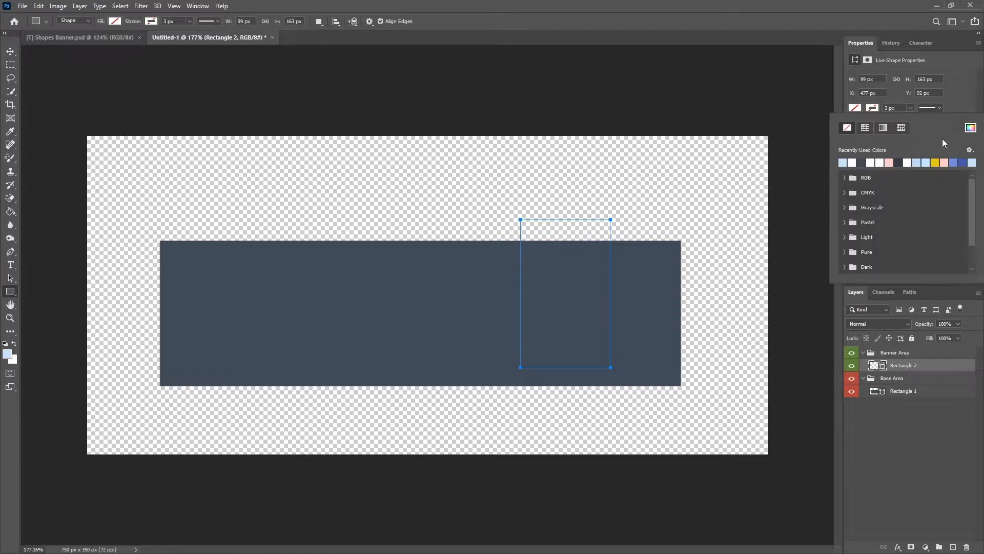
{"action": "left_click", "coordinate": [970, 127]}
{"action": "left_click", "coordinate": [7, 353]}
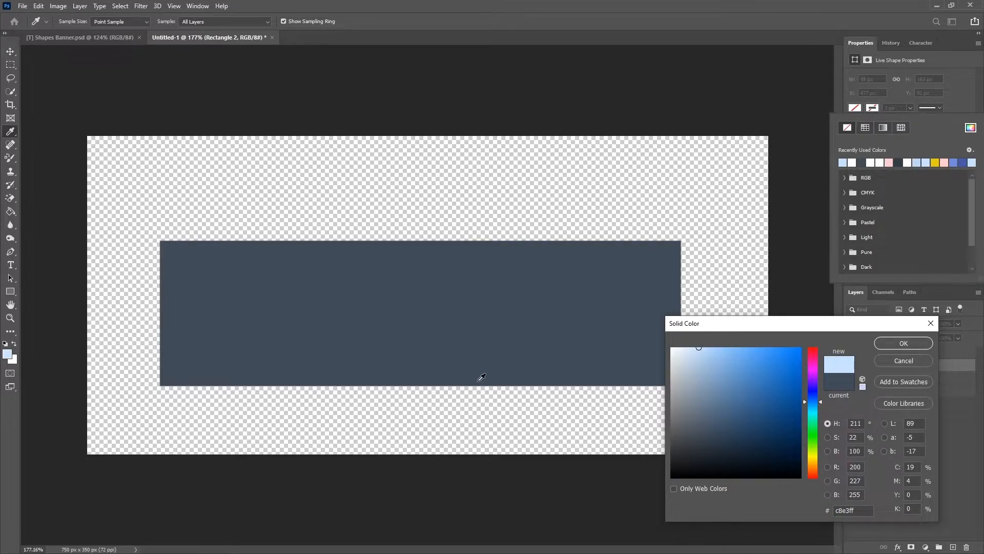
{"action": "left_click", "coordinate": [916, 346]}
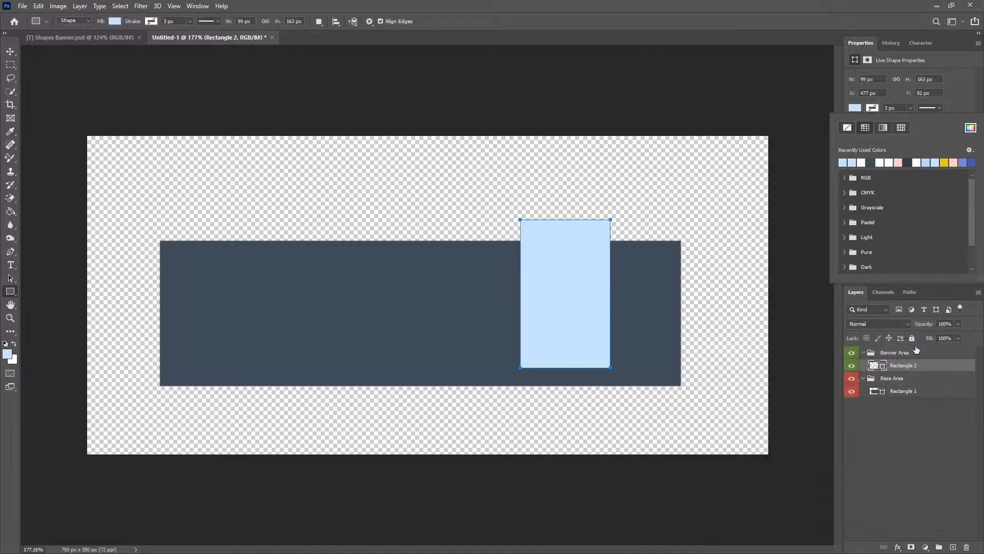
{"action": "left_click", "coordinate": [913, 437]}
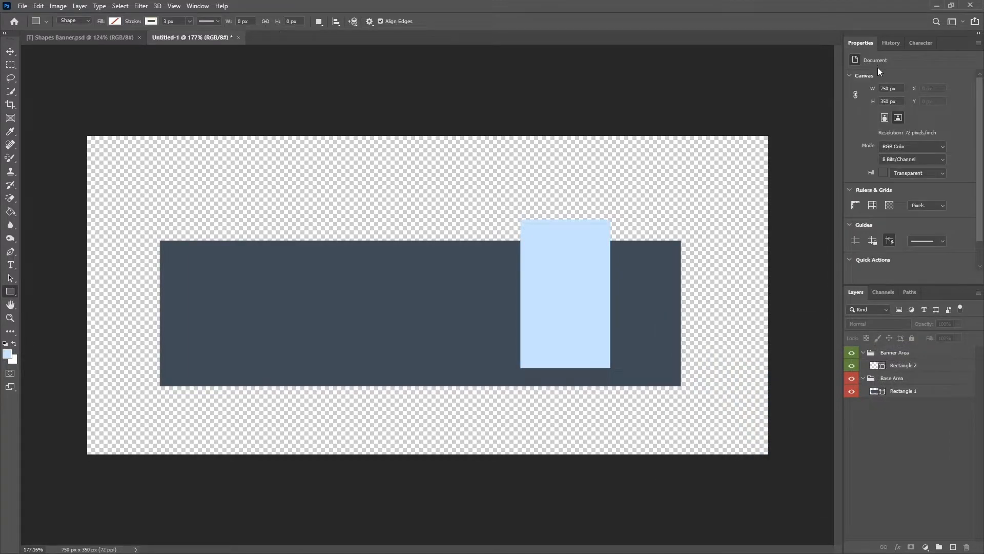
Step: Resize the light blue rectangle in the Banner Area group to 112 px wide and 165 px high
{"action": "left_click", "coordinate": [911, 364]}
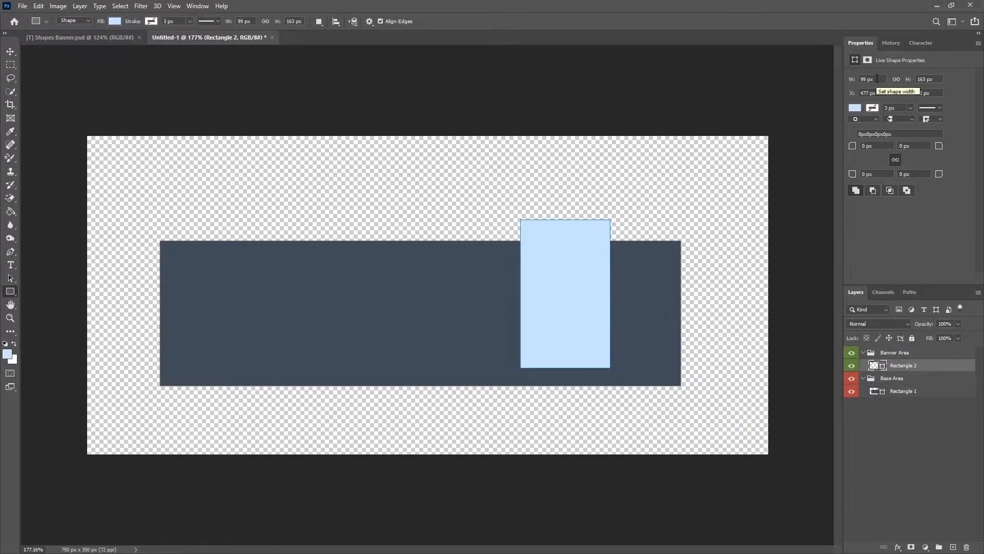
{"action": "left_click", "coordinate": [871, 79]}
{"action": "type", "text": "112"}
{"action": "key", "text": "Return"}
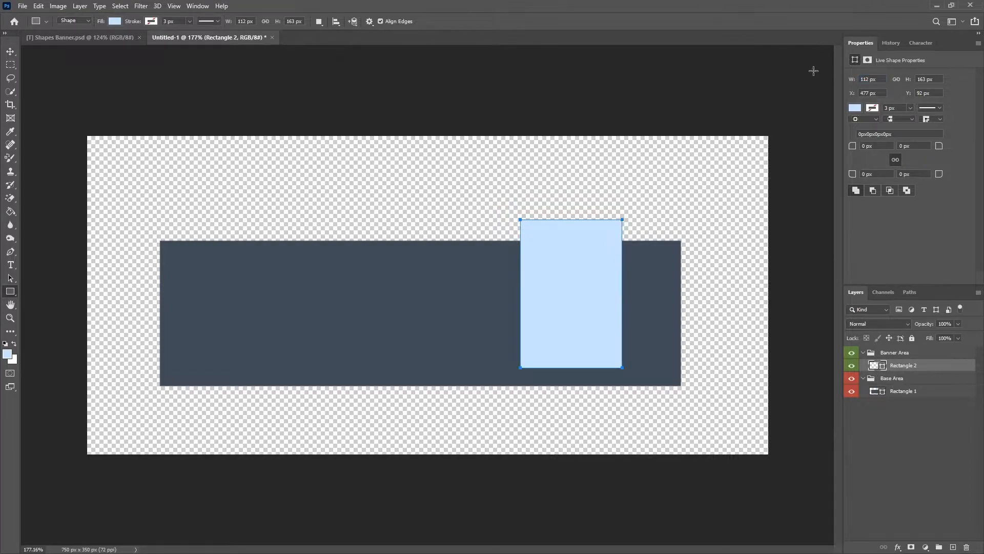
{"action": "left_click", "coordinate": [937, 80]}
{"action": "type", "text": "165"}
{"action": "key", "text": "Return"}
Step: Move the light blue rectangle toward the dark rectangle's right end, to about X 515 px and Y 93 px
{"action": "left_click", "coordinate": [11, 51]}
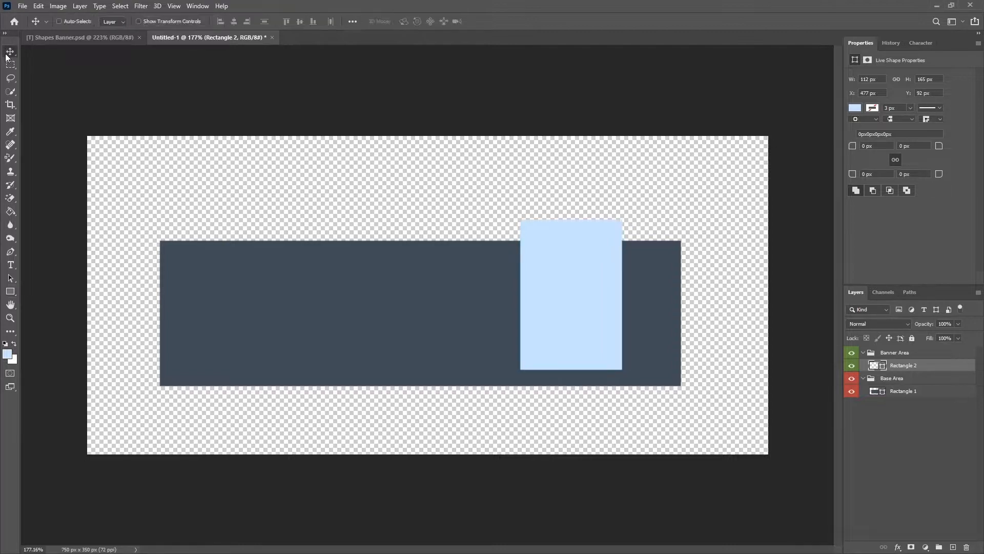
{"action": "left_click_drag", "start_coordinate": [571, 306], "coordinate": [585, 265]}
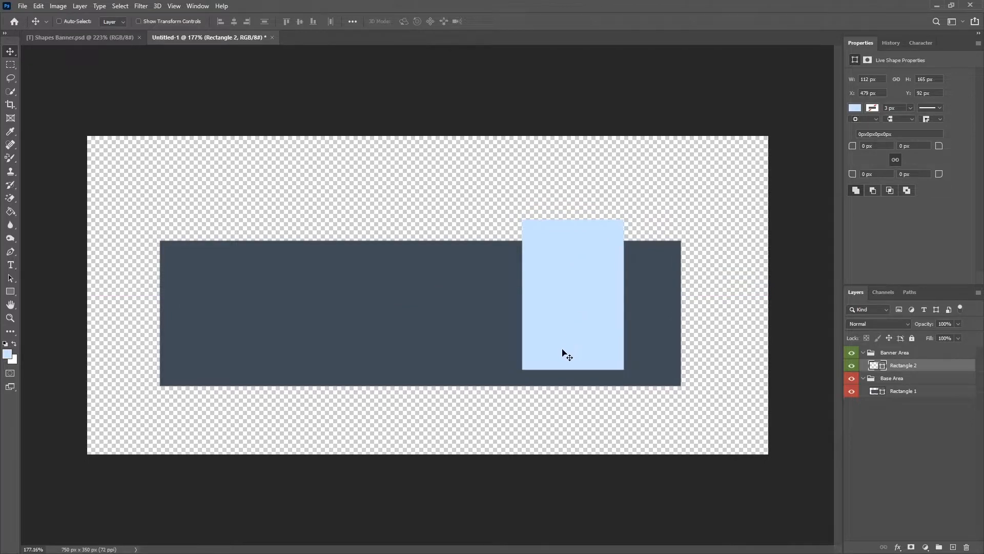
{"action": "left_click_drag", "start_coordinate": [558, 358], "coordinate": [454, 355]}
{"action": "left_click_drag", "start_coordinate": [563, 311], "coordinate": [597, 309]}
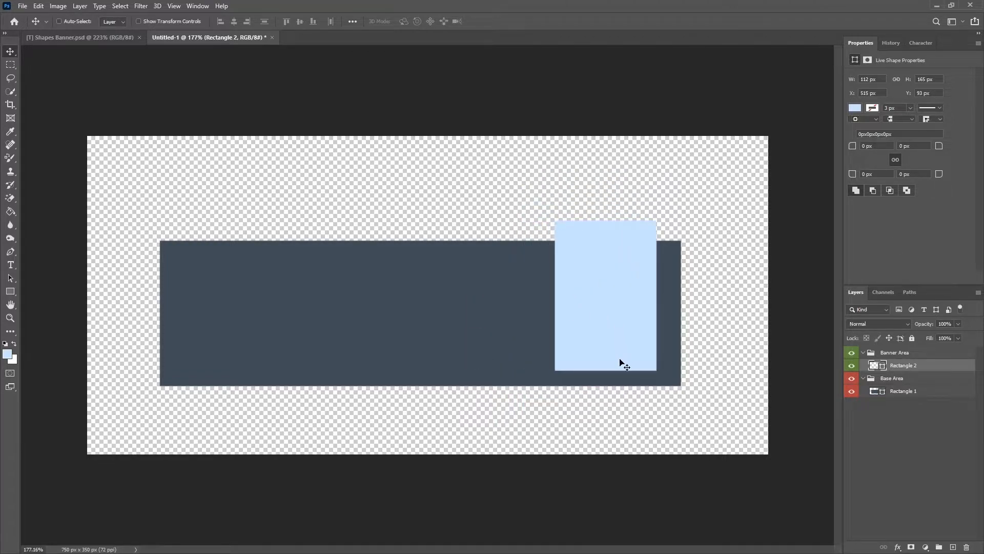
Step: Shift the light blue rectangle down to Y 100 px, keeping it slightly above the dark rectangle's upper edge
{"action": "scroll", "coordinate": [665, 423], "scroll_direction": "up", "scroll_amount": 3}
{"action": "scroll", "coordinate": [654, 418], "scroll_direction": "up", "scroll_amount": 3}
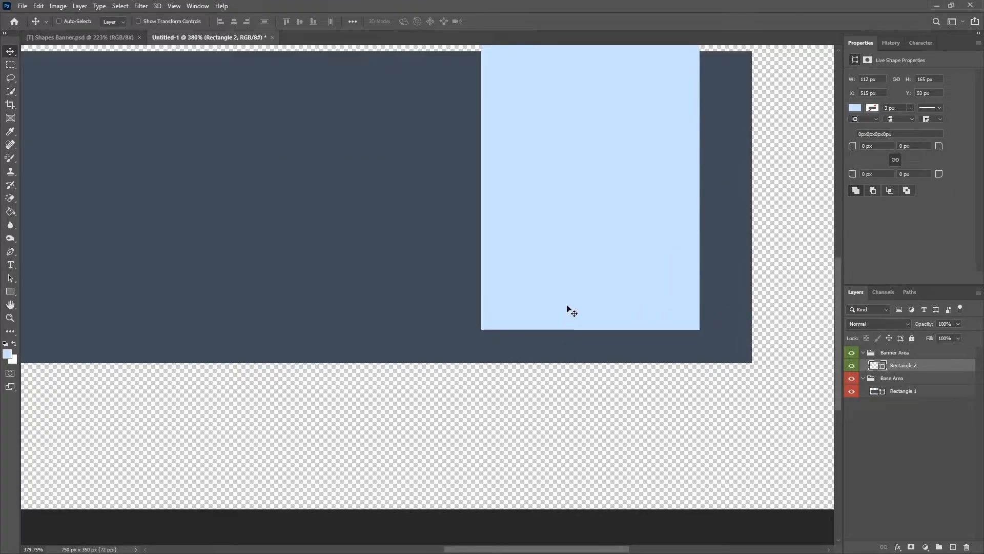
{"action": "scroll", "coordinate": [561, 277], "scroll_direction": "down", "scroll_amount": 2}
{"action": "scroll", "coordinate": [559, 277], "scroll_direction": "up", "scroll_amount": 1}
{"action": "left_click_drag", "start_coordinate": [564, 259], "coordinate": [562, 267]}
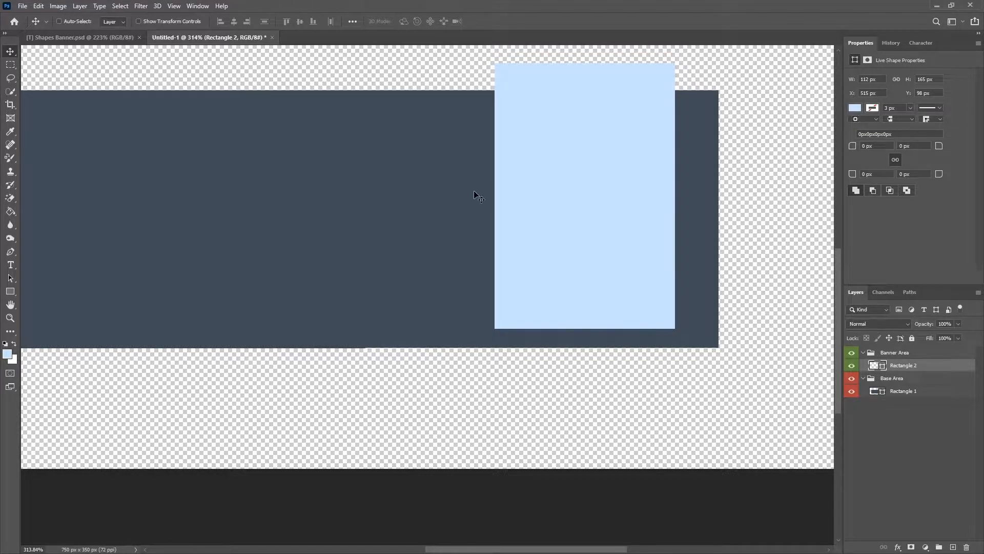
{"action": "key", "text": "Down"}
{"action": "key", "text": "Down"}
{"action": "key", "text": "Up"}
{"action": "key", "text": "Up"}
{"action": "key", "text": "Down"}
{"action": "key", "text": "Down"}
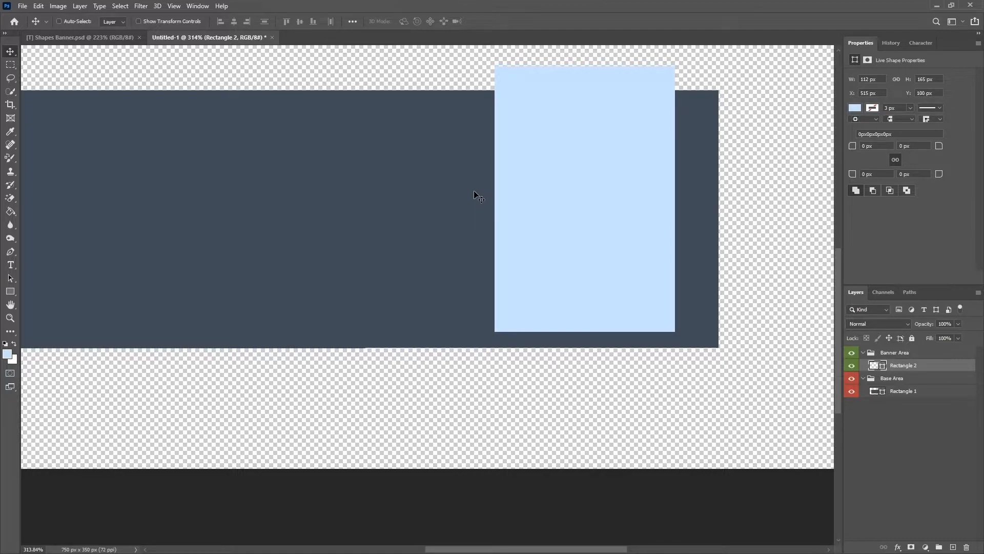
{"action": "key", "text": "ctrl+0"}
{"action": "scroll", "coordinate": [468, 192], "scroll_direction": "down", "scroll_amount": 3}
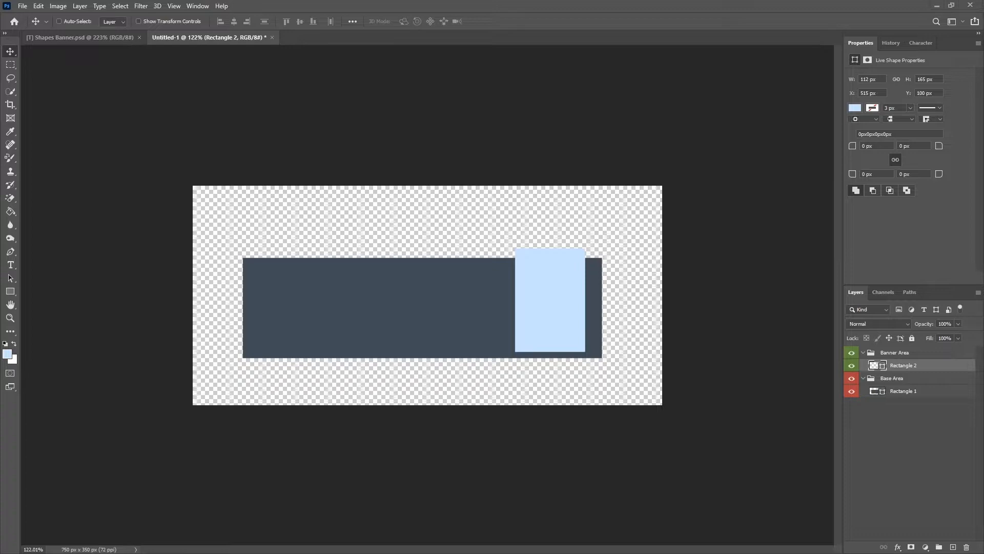
Step: Add a black Multiply drop shadow to the light blue rectangle: 32% opacity, 90° angle, 4 px distance, 14% spread, 8 px size
{"action": "right_click", "coordinate": [914, 365]}
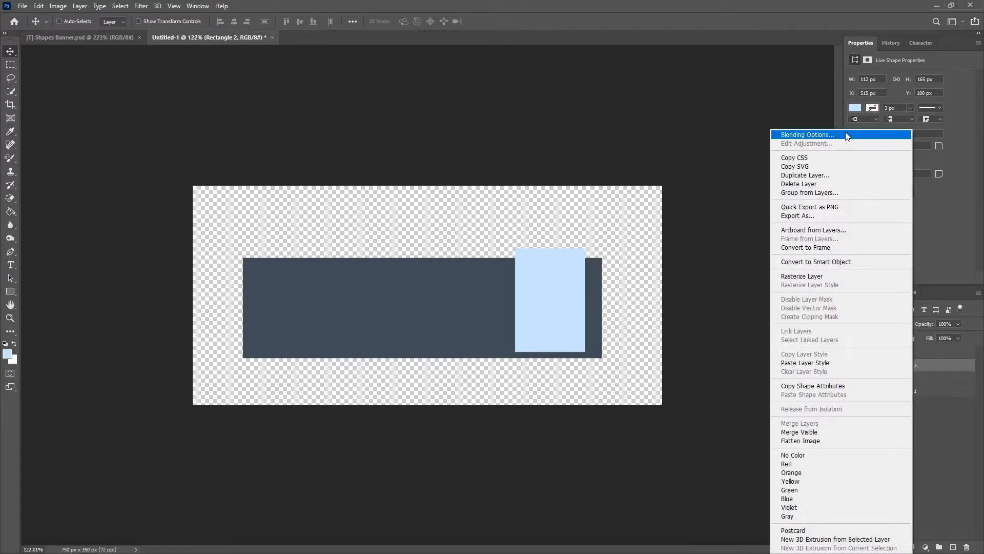
{"action": "left_click", "coordinate": [807, 135]}
{"action": "left_click", "coordinate": [610, 314]}
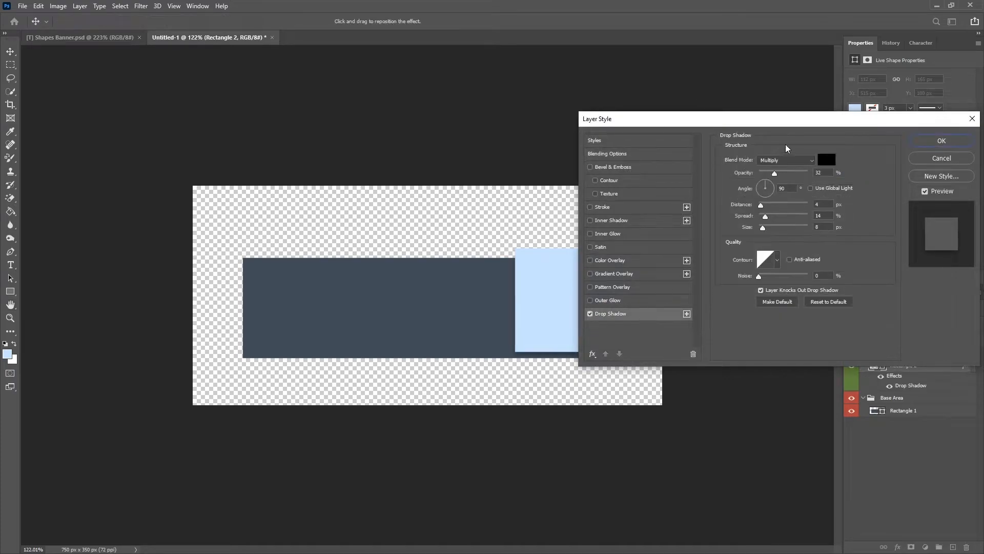
{"action": "left_click_drag", "start_coordinate": [802, 125], "coordinate": [438, 180]}
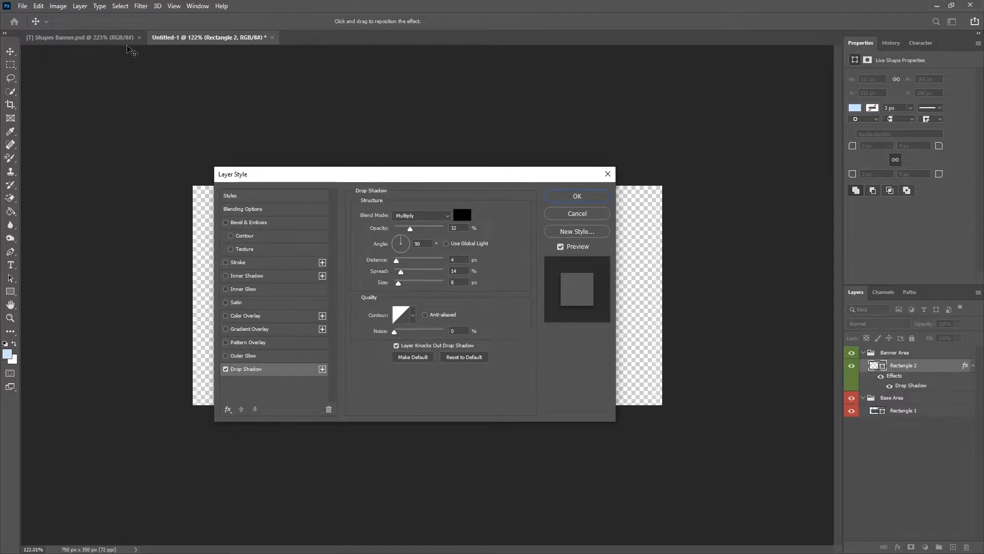
{"action": "left_click", "coordinate": [576, 198]}
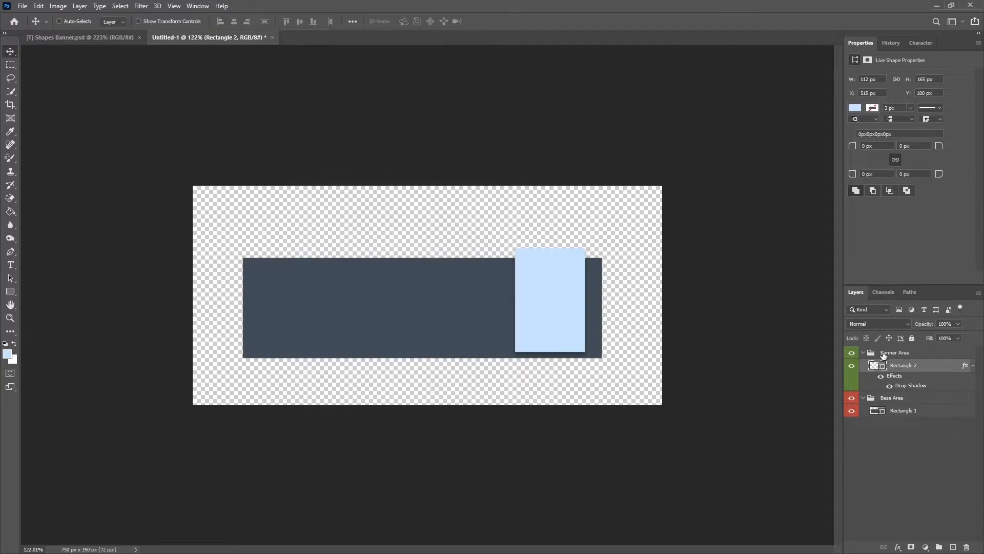
Step: Rename the light blue rectangle's layer as "Base" and add an empty layer above it in the Banner Area group
{"action": "double_click", "coordinate": [902, 366]}
{"action": "type", "text": "Base"}
{"action": "key", "text": "Return"}
{"action": "left_click", "coordinate": [973, 365]}
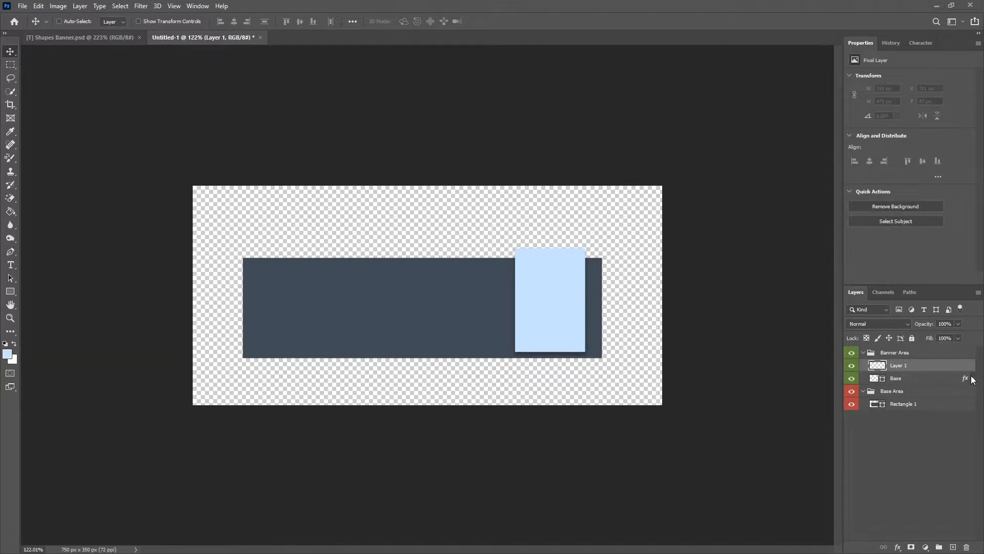
Step: Add a white 3 px outside stroke at 100% opacity to the dark rectangle as a layer style
{"action": "left_click", "coordinate": [915, 404]}
{"action": "right_click", "coordinate": [915, 406]}
{"action": "left_click", "coordinate": [842, 134]}
{"action": "left_click_drag", "start_coordinate": [402, 171], "coordinate": [518, 381]}
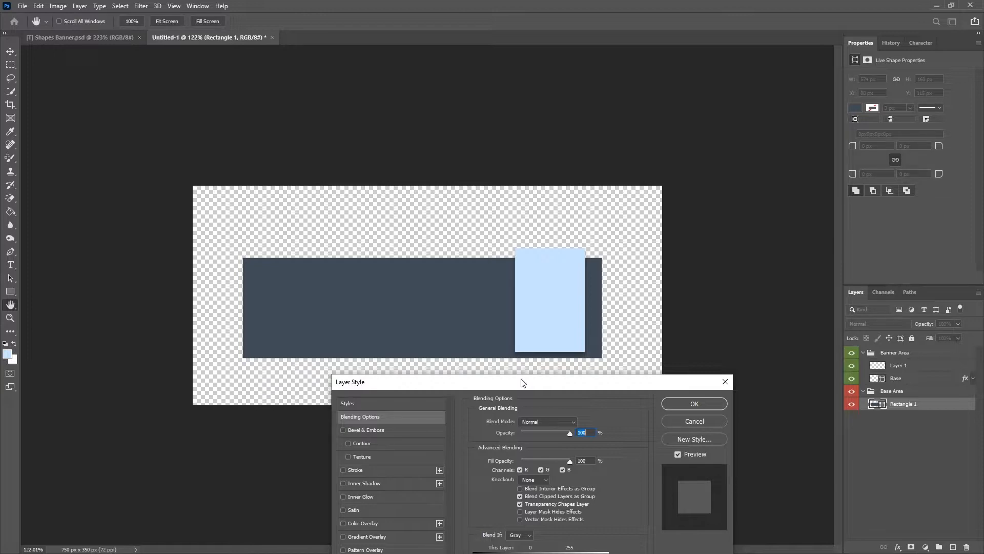
{"action": "left_click_drag", "start_coordinate": [522, 382], "coordinate": [588, 183]}
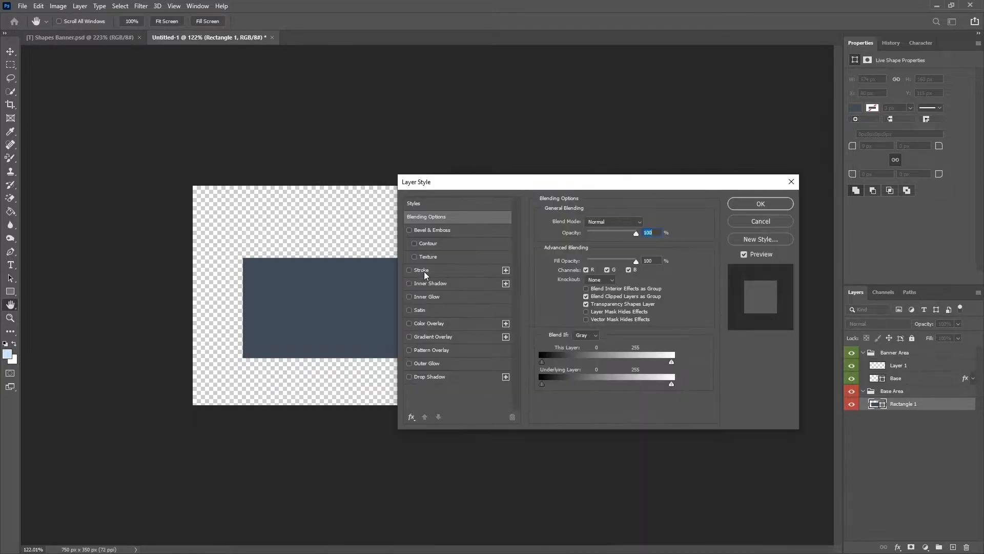
{"action": "left_click", "coordinate": [422, 270]}
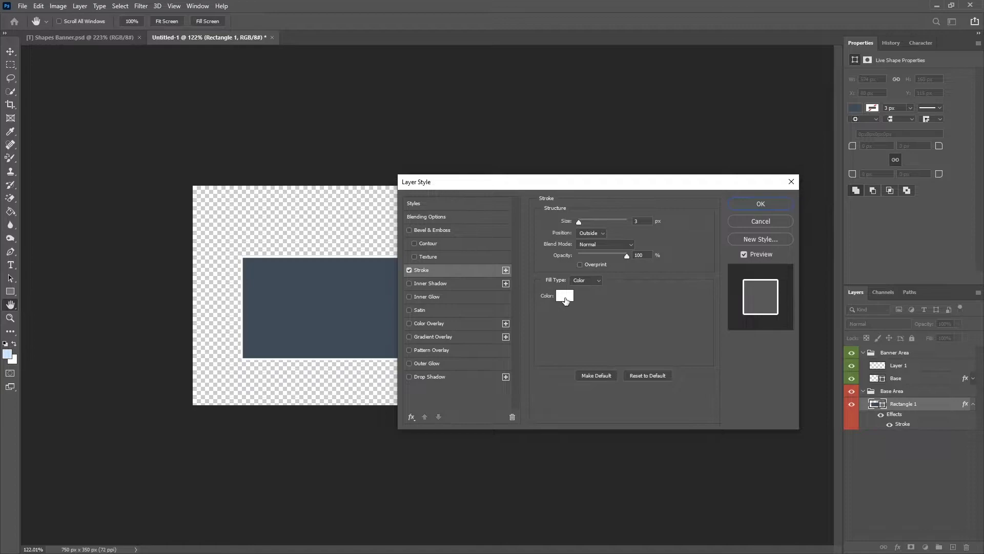
{"action": "left_click", "coordinate": [751, 203]}
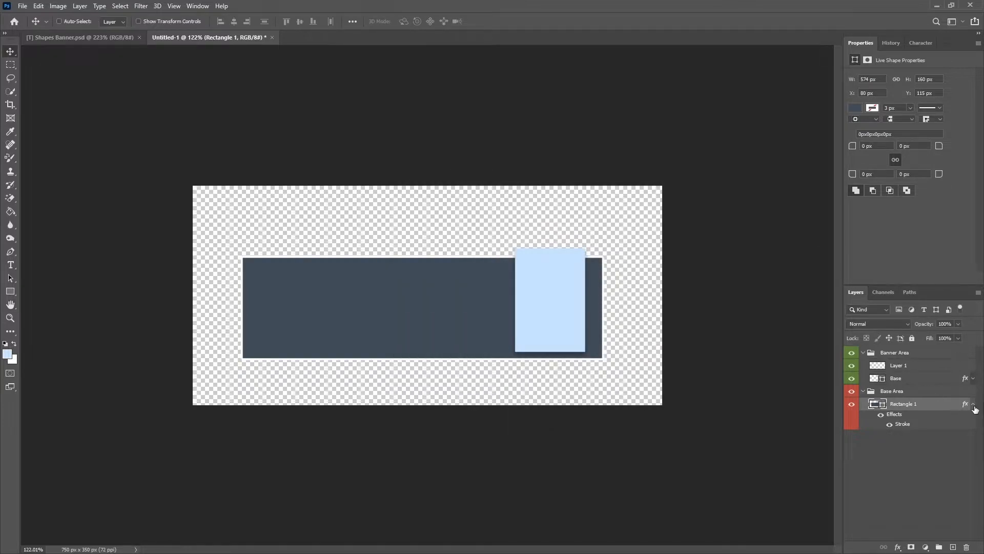
Step: Collapse the dark rectangle's layer effects and rename its layer as "Base"
{"action": "left_click", "coordinate": [974, 406]}
{"action": "double_click", "coordinate": [902, 404]}
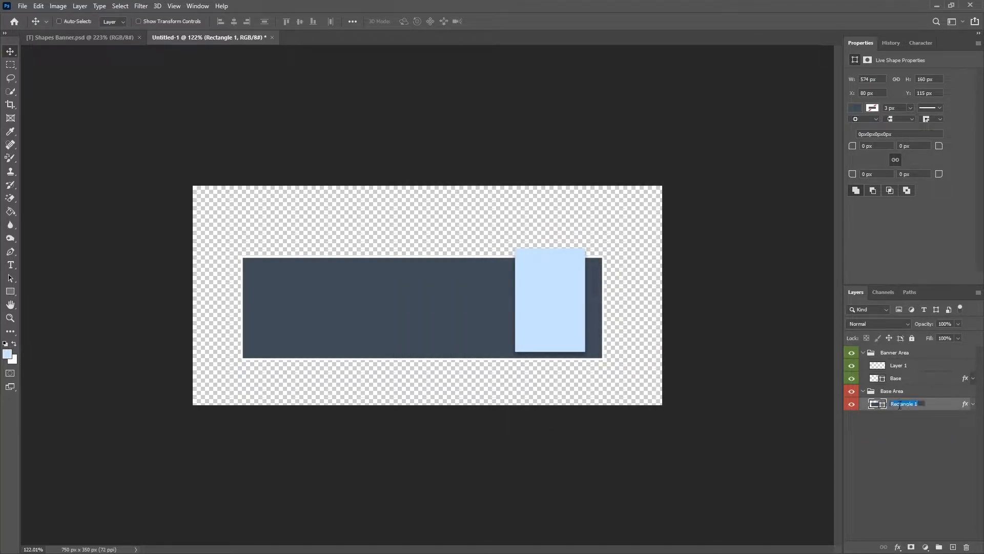
{"action": "type", "text": "Base"}
{"action": "key", "text": "Return"}
Step: On Layer 1, start a Pen path from the light blue rectangle's upper-left corner down to the white stroke's upper edge
{"action": "left_click", "coordinate": [910, 368]}
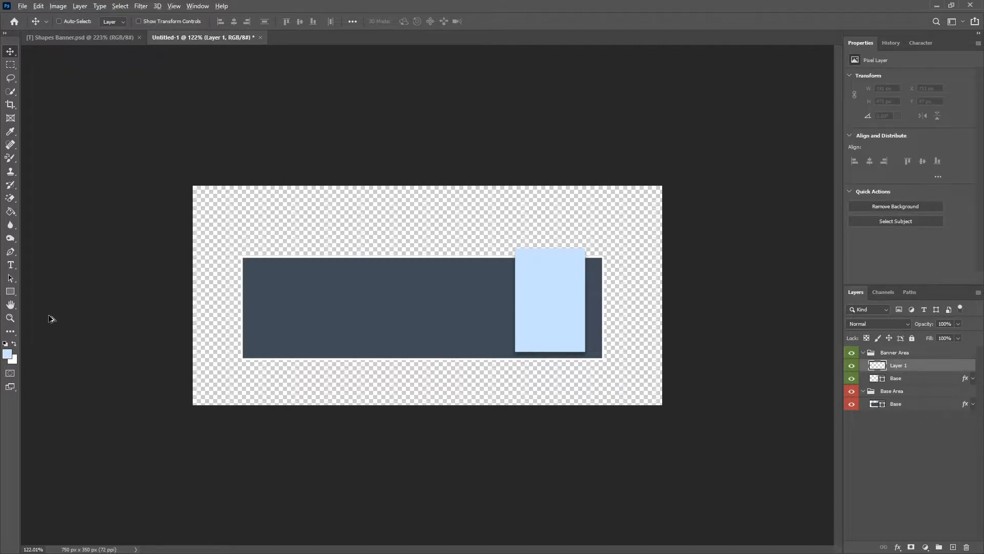
{"action": "left_click", "coordinate": [9, 255]}
{"action": "scroll", "coordinate": [503, 266], "scroll_direction": "up", "scroll_amount": 10}
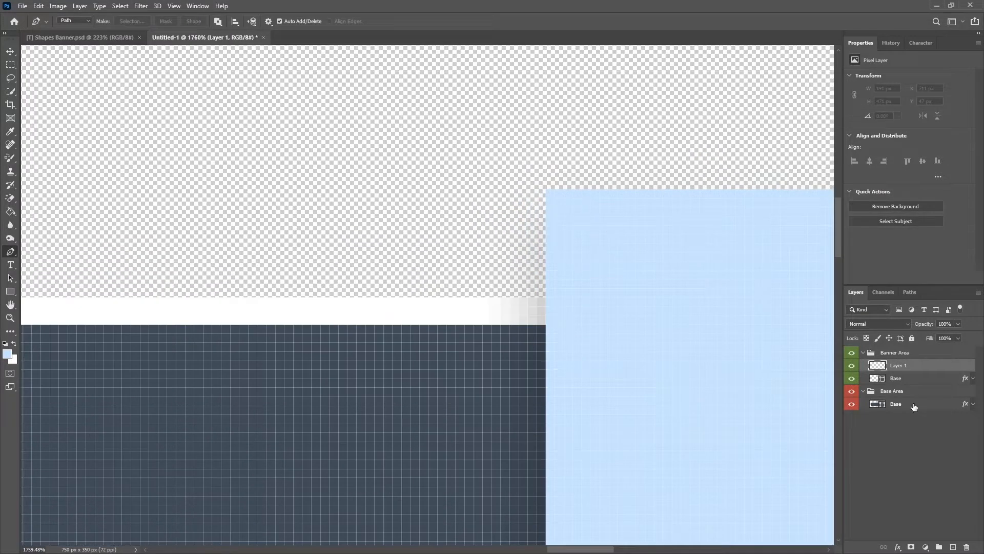
{"action": "left_click", "coordinate": [546, 190]}
{"action": "left_click_drag", "start_coordinate": [437, 297], "coordinate": [446, 297]}
{"action": "key", "text": "ctrl+z"}
{"action": "left_click", "coordinate": [457, 298]}
Step: Replace the path's second point with one closer in and close the path as a right triangle about 8 × 12 px
{"action": "scroll", "coordinate": [484, 343], "scroll_direction": "down", "scroll_amount": 3}
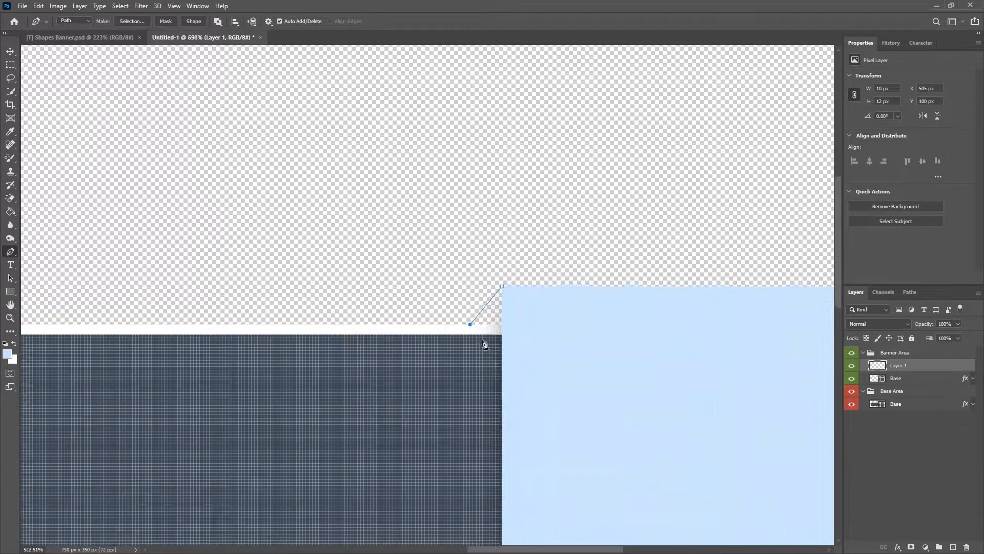
{"action": "scroll", "coordinate": [485, 343], "scroll_direction": "down", "scroll_amount": 2}
{"action": "scroll", "coordinate": [487, 328], "scroll_direction": "up", "scroll_amount": 6}
{"action": "key", "text": "ctrl+z"}
{"action": "left_click", "coordinate": [445, 333]}
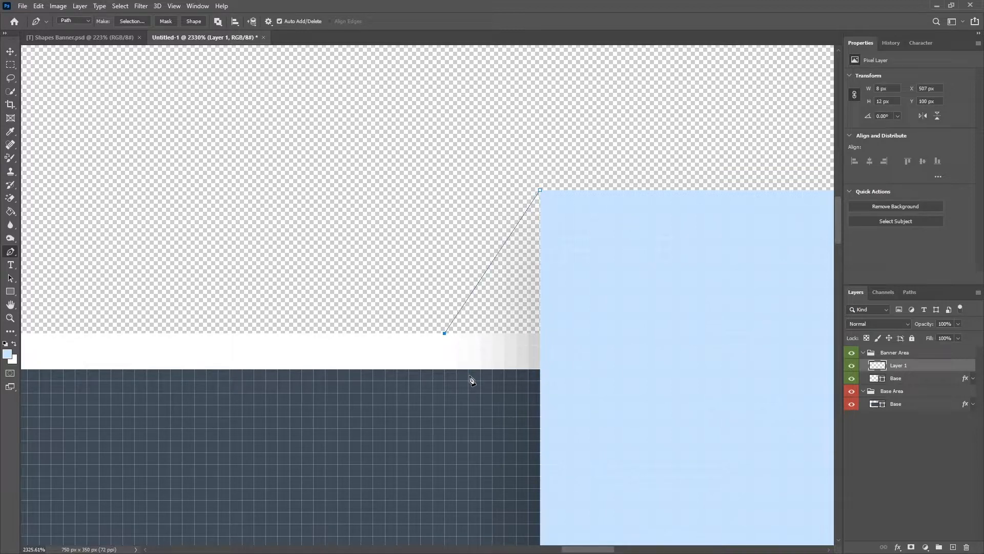
{"action": "left_click", "coordinate": [540, 333]}
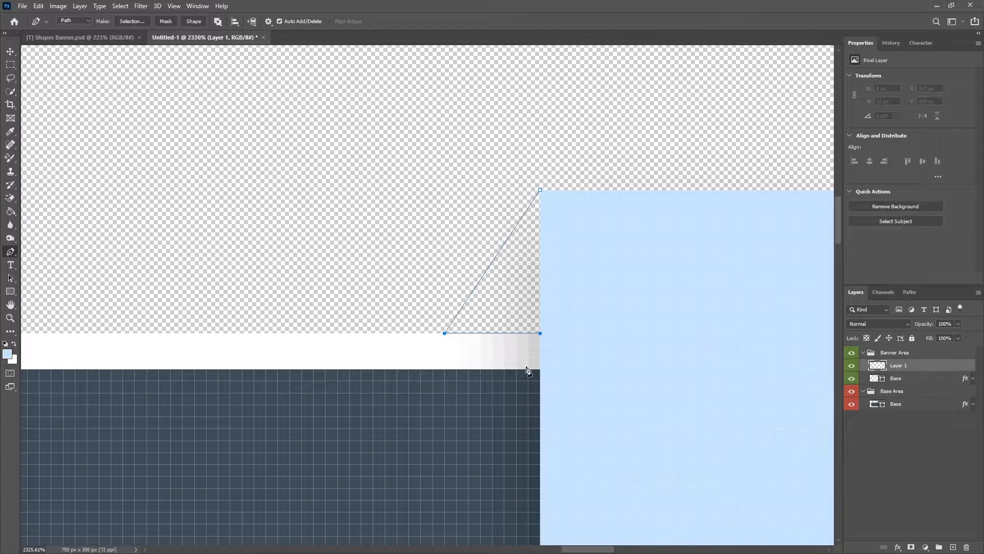
{"action": "left_click", "coordinate": [540, 192]}
Step: Convert the triangular path into a new anti-aliased selection with a 0 px feather radius
{"action": "right_click", "coordinate": [512, 282]}
{"action": "left_click", "coordinate": [536, 323]}
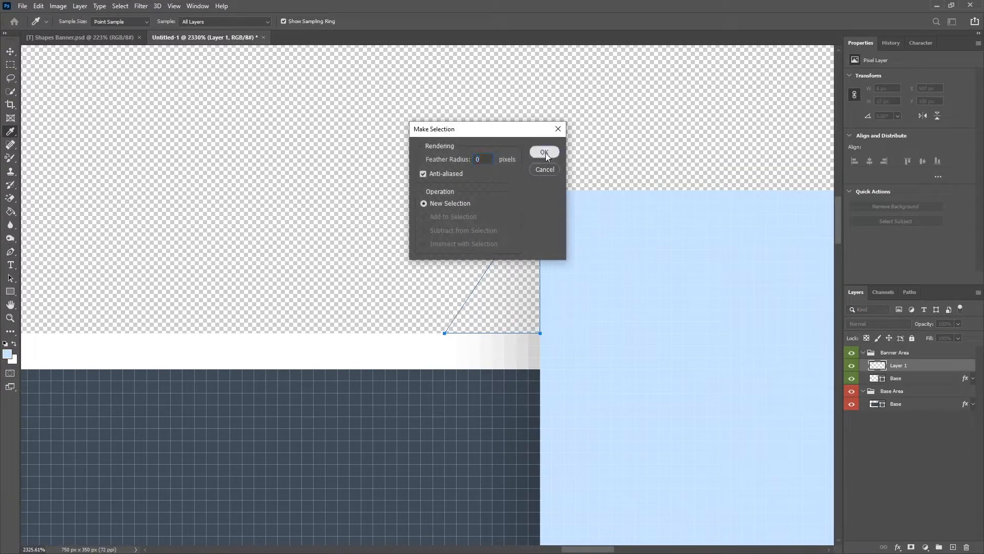
{"action": "left_click", "coordinate": [545, 152]}
Step: Fill the triangular selection with light blue #c9e4ff at 100% opacity and deselect it
{"action": "key", "text": "shift+F5"}
{"action": "left_click", "coordinate": [377, 132]}
{"action": "left_click", "coordinate": [371, 135]}
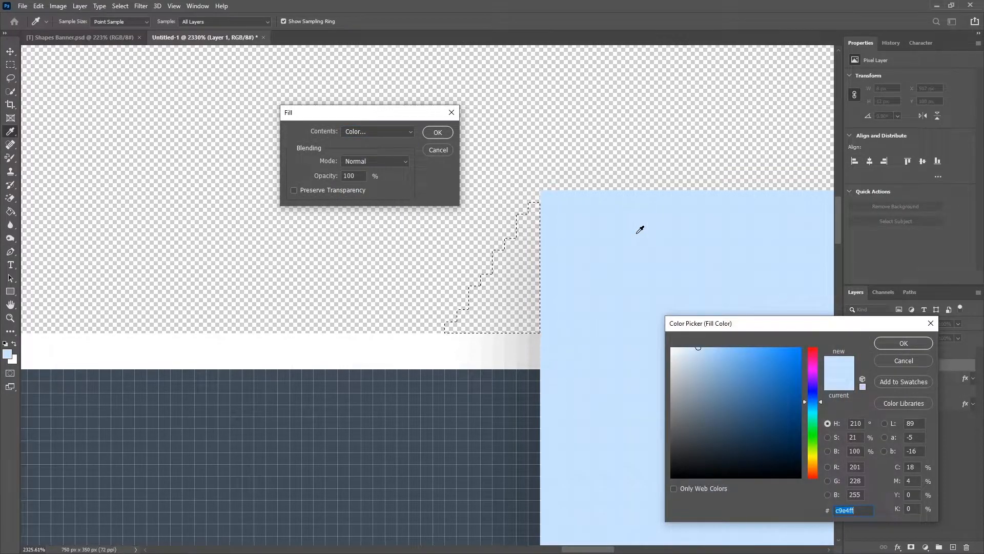
{"action": "left_click", "coordinate": [902, 342]}
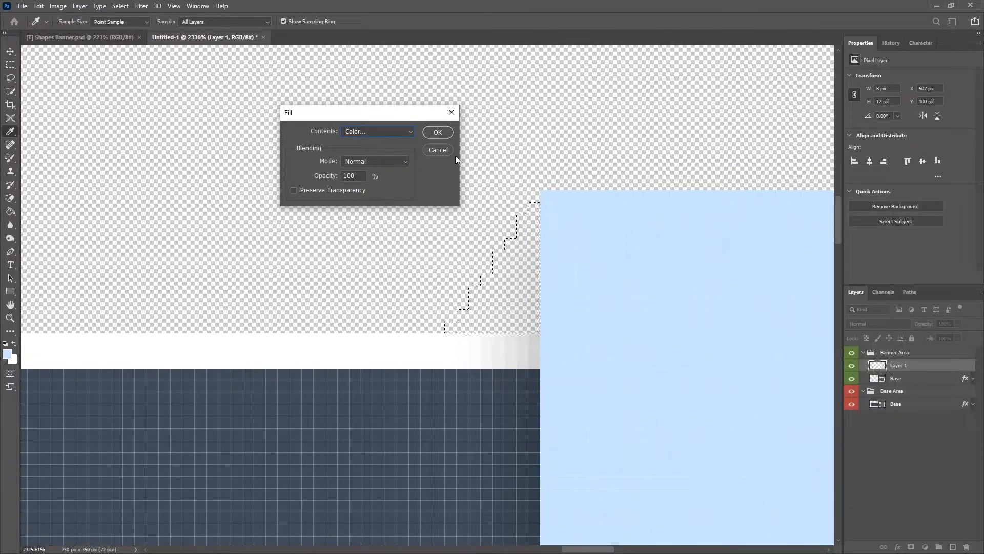
{"action": "left_click", "coordinate": [439, 132]}
{"action": "left_click", "coordinate": [10, 66]}
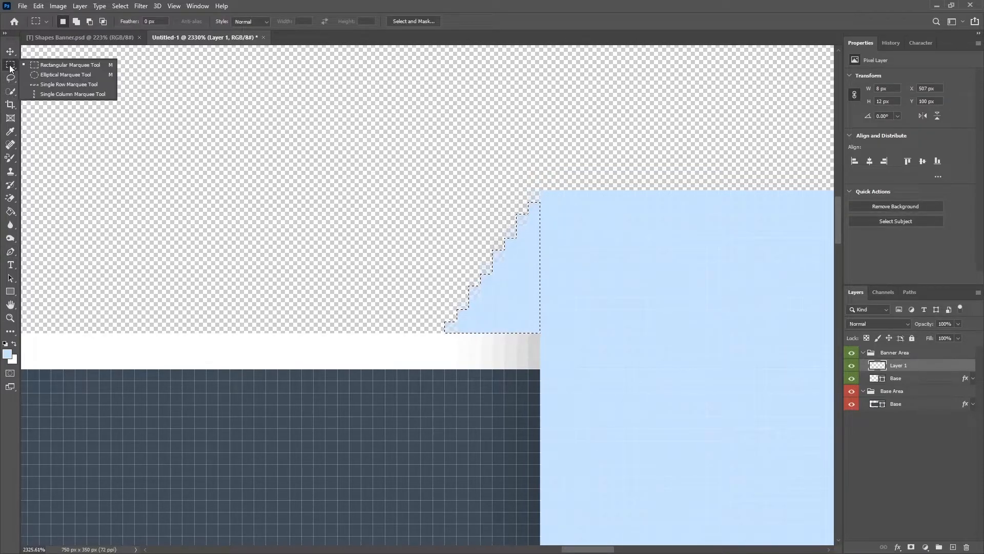
{"action": "right_click", "coordinate": [463, 162]}
{"action": "left_click", "coordinate": [469, 167]}
Step: Duplicate the light blue triangle's layer and flip the copy horizontally
{"action": "scroll", "coordinate": [512, 347], "scroll_direction": "down", "scroll_amount": 5}
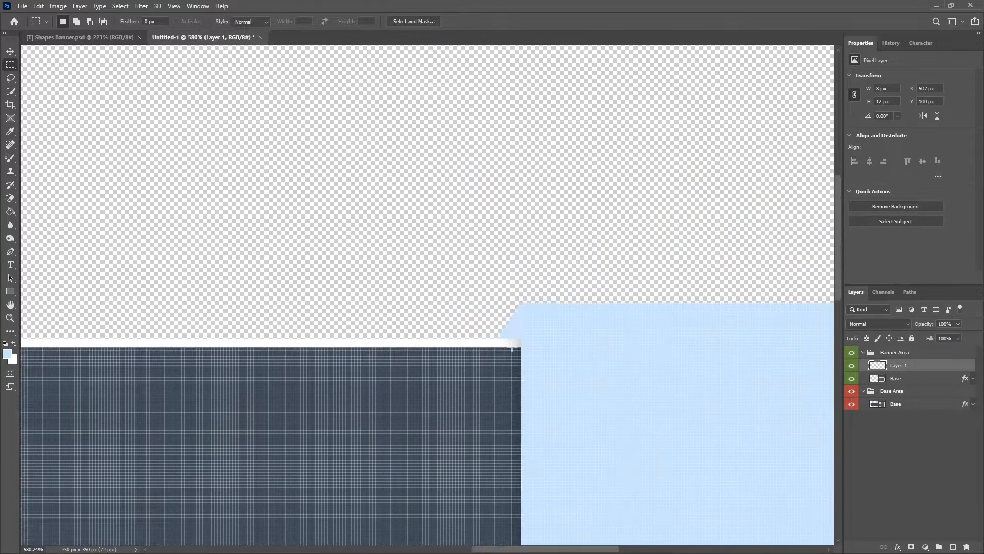
{"action": "scroll", "coordinate": [512, 346], "scroll_direction": "down", "scroll_amount": 5}
{"action": "scroll", "coordinate": [488, 345], "scroll_direction": "up", "scroll_amount": 5}
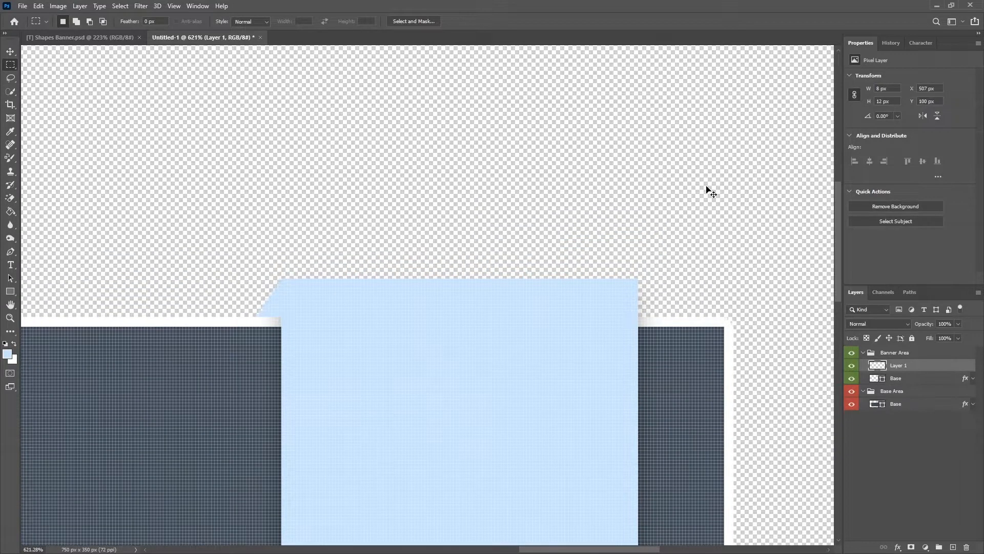
{"action": "key", "text": "ctrl+j"}
{"action": "key", "text": "ctrl+t"}
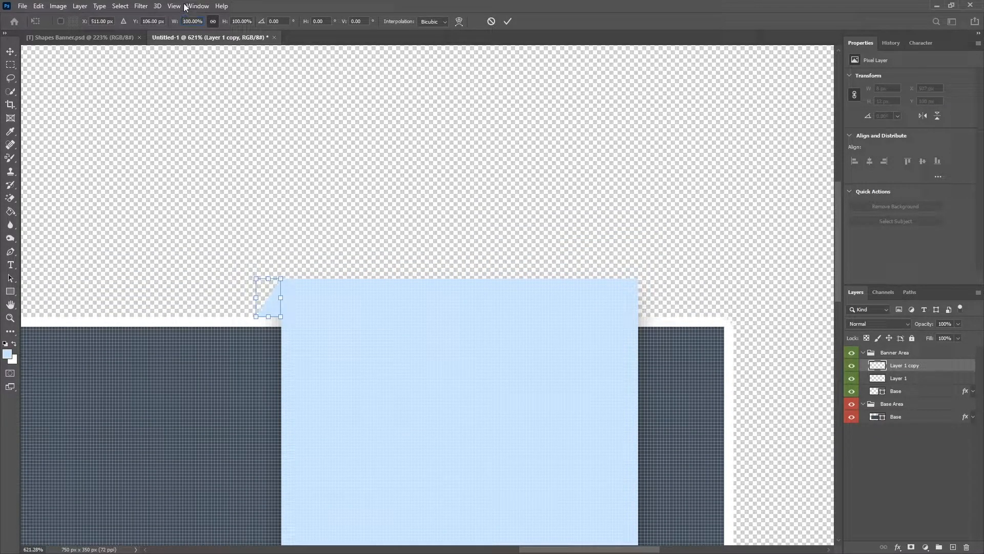
{"action": "left_click", "coordinate": [507, 21]}
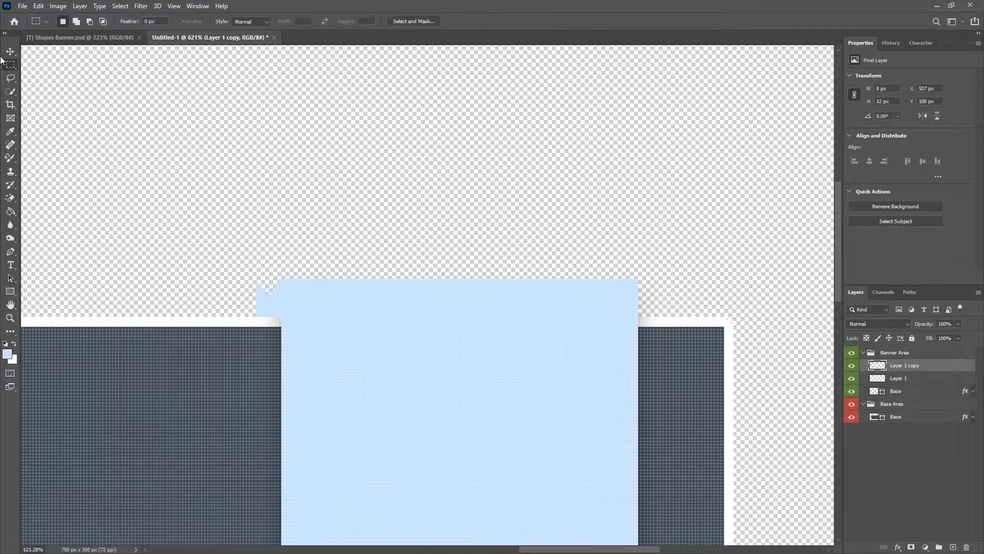
Step: Move the flipped triangle against the light blue rectangle's upper-right corner, at X 627 px and Y 100 px
{"action": "left_click_drag", "start_coordinate": [254, 308], "coordinate": [600, 303]}
{"action": "scroll", "coordinate": [647, 310], "scroll_direction": "up", "scroll_amount": 5}
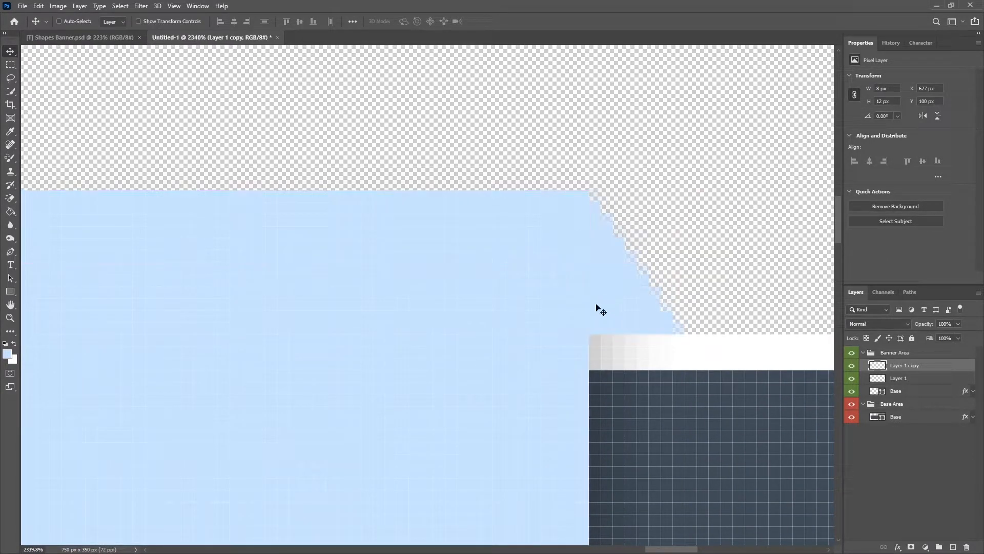
{"action": "scroll", "coordinate": [475, 395], "scroll_direction": "down", "scroll_amount": 4}
{"action": "scroll", "coordinate": [475, 395], "scroll_direction": "down", "scroll_amount": 4}
Step: Merge the flipped triangle's layer down into the other triangle's layer and rename the merged layer "Flaps"
{"action": "right_click", "coordinate": [909, 364]}
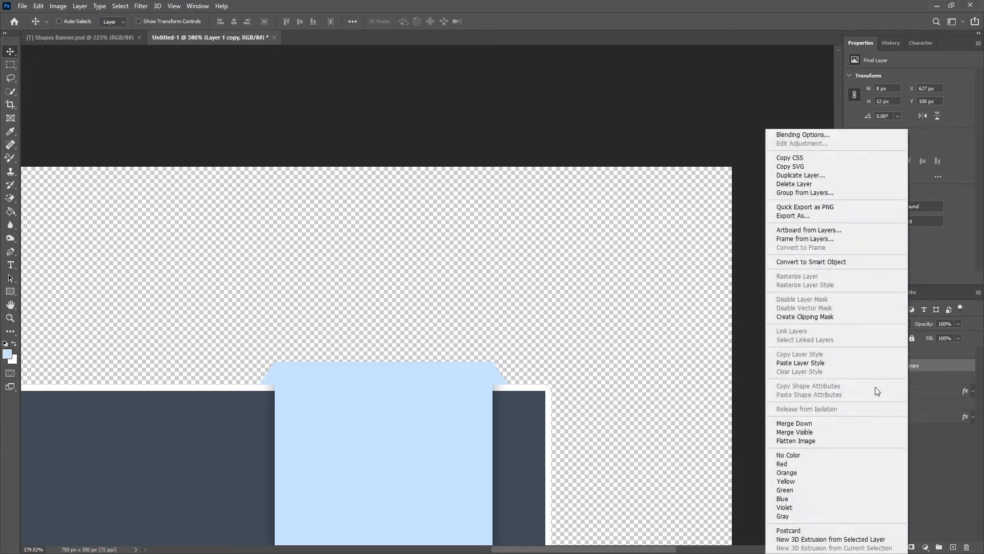
{"action": "left_click", "coordinate": [815, 425]}
{"action": "double_click", "coordinate": [897, 365]}
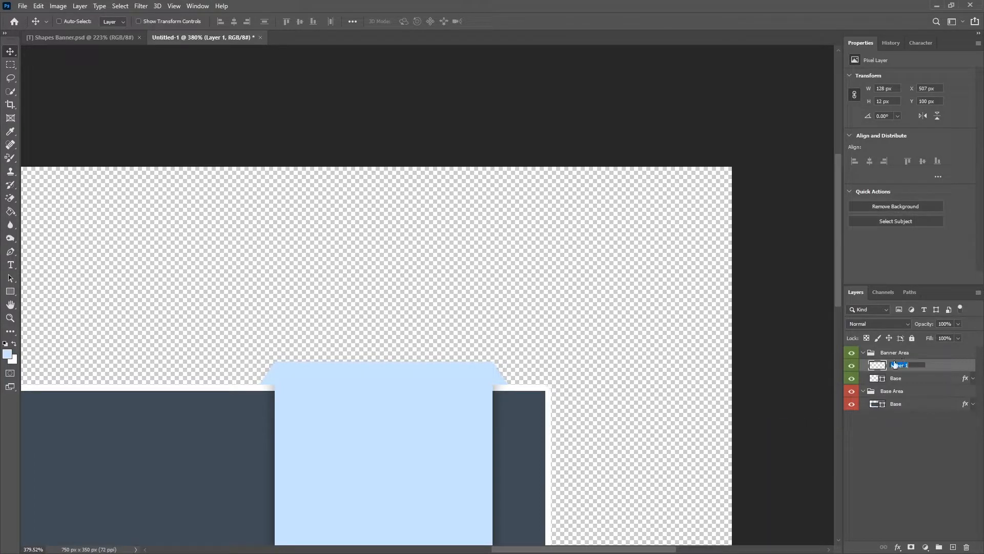
{"action": "type", "text": "Flaps"}
{"action": "key", "text": "Return"}
Step: Give the Flaps layer a 100% Normal color overlay in a slightly darker shade of the ribbon's light blue
{"action": "right_click", "coordinate": [900, 365]}
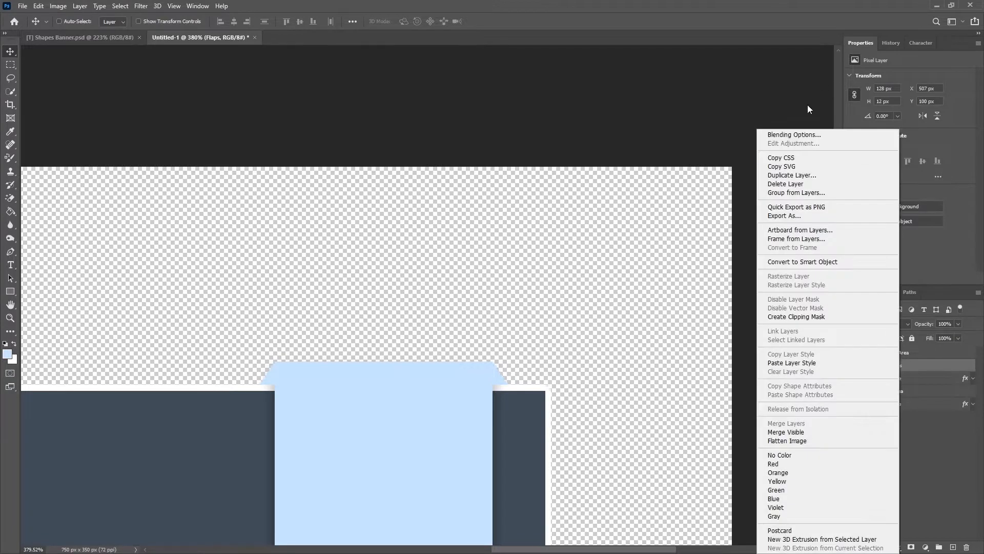
{"action": "left_click", "coordinate": [789, 132]}
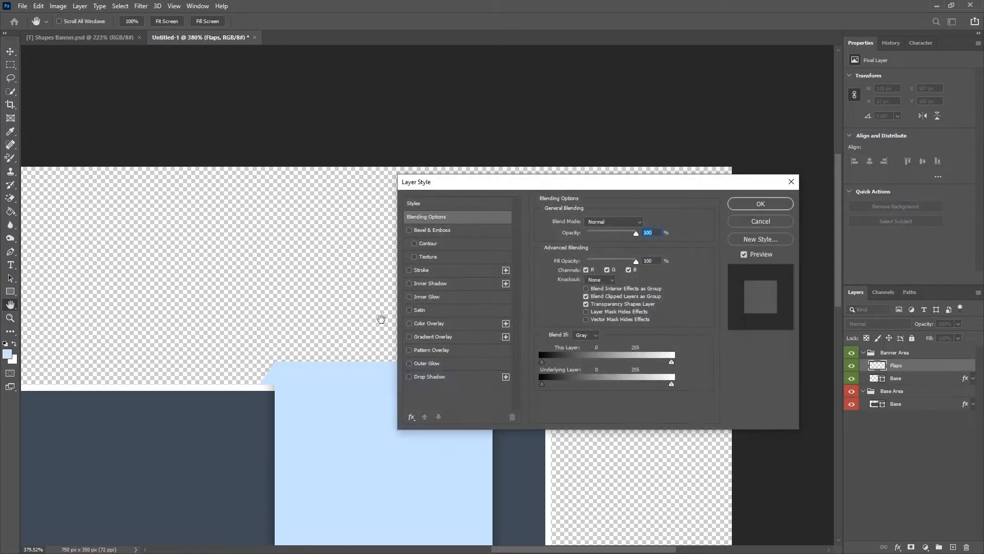
{"action": "left_click", "coordinate": [421, 323]}
{"action": "left_click", "coordinate": [644, 228]}
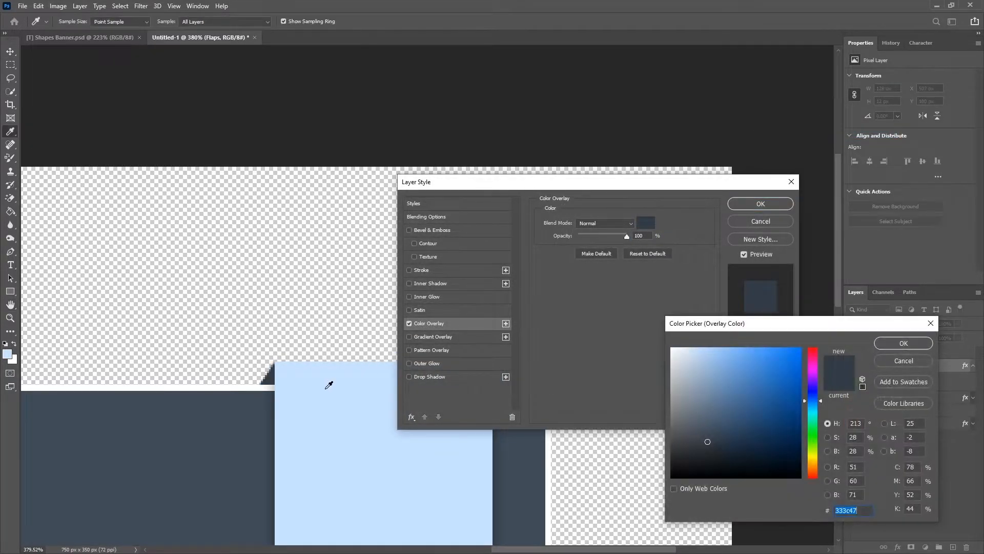
{"action": "left_click", "coordinate": [331, 385]}
{"action": "left_click", "coordinate": [699, 353]}
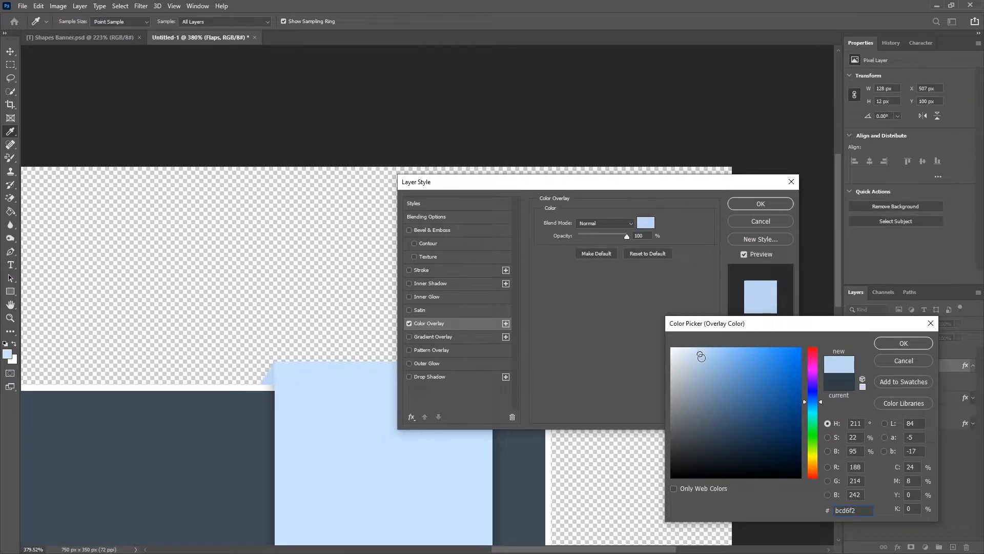
{"action": "left_click_drag", "start_coordinate": [700, 356], "coordinate": [701, 358]}
{"action": "left_click", "coordinate": [701, 356]}
{"action": "left_click", "coordinate": [904, 342]}
{"action": "left_click", "coordinate": [760, 203]}
{"action": "key", "text": "v"}
{"action": "scroll", "coordinate": [608, 272], "scroll_direction": "down", "scroll_amount": 5}
{"action": "scroll", "coordinate": [630, 285], "scroll_direction": "up", "scroll_amount": 2}
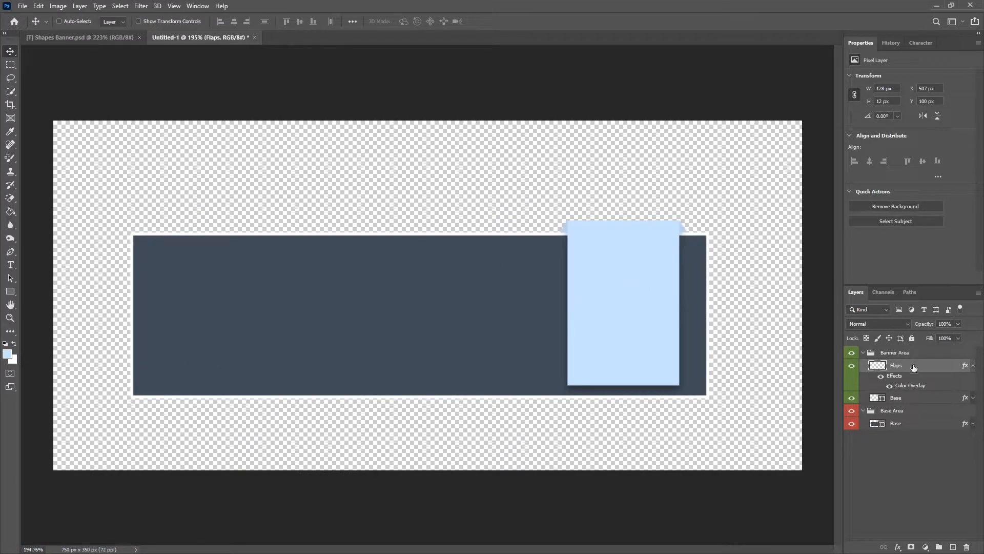
{"action": "left_click", "coordinate": [973, 366]}
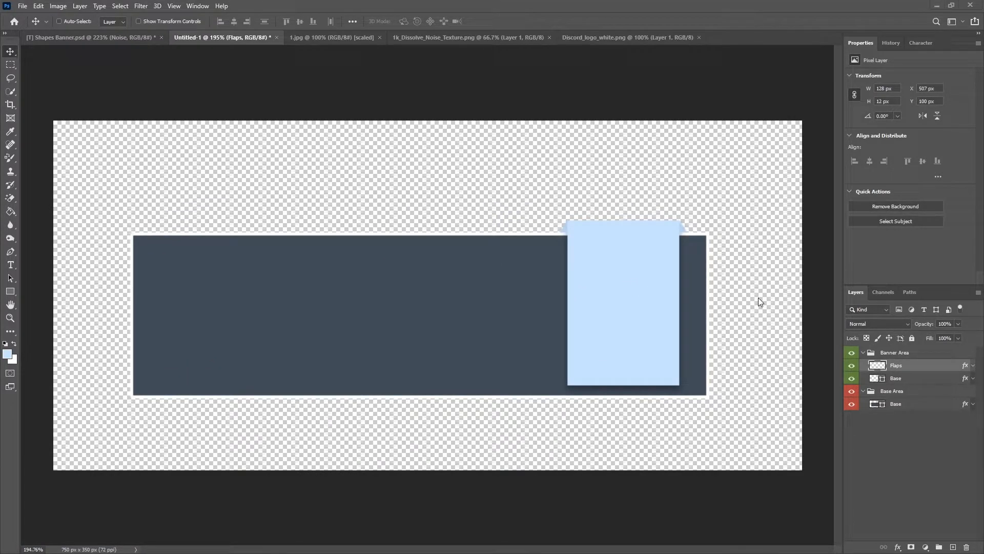
Step: Copy the white Discord logo from Discord_logo_white.png into the Untitled-1 banner document
{"action": "left_click", "coordinate": [585, 38]}
{"action": "left_click", "coordinate": [461, 35]}
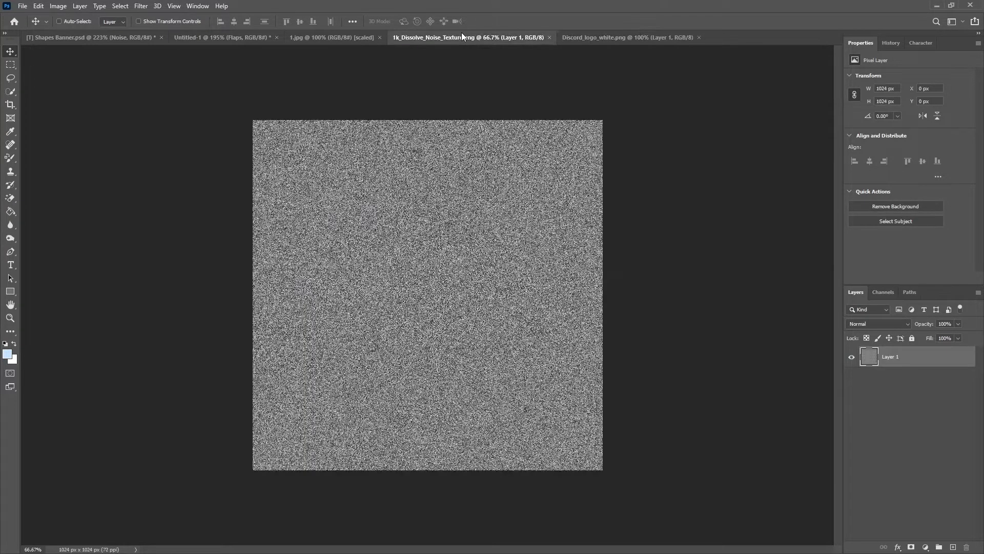
{"action": "left_click", "coordinate": [318, 38]}
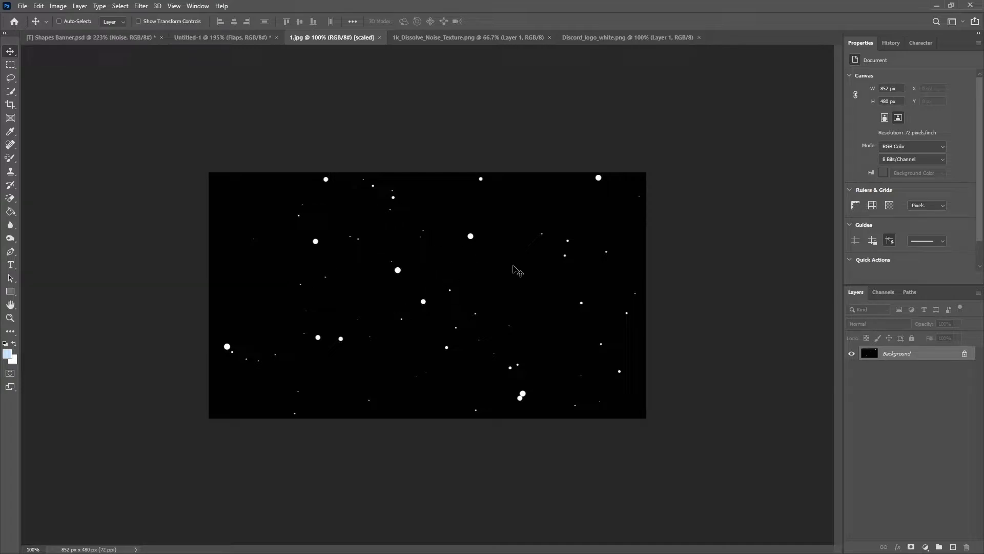
{"action": "left_click", "coordinate": [591, 37]}
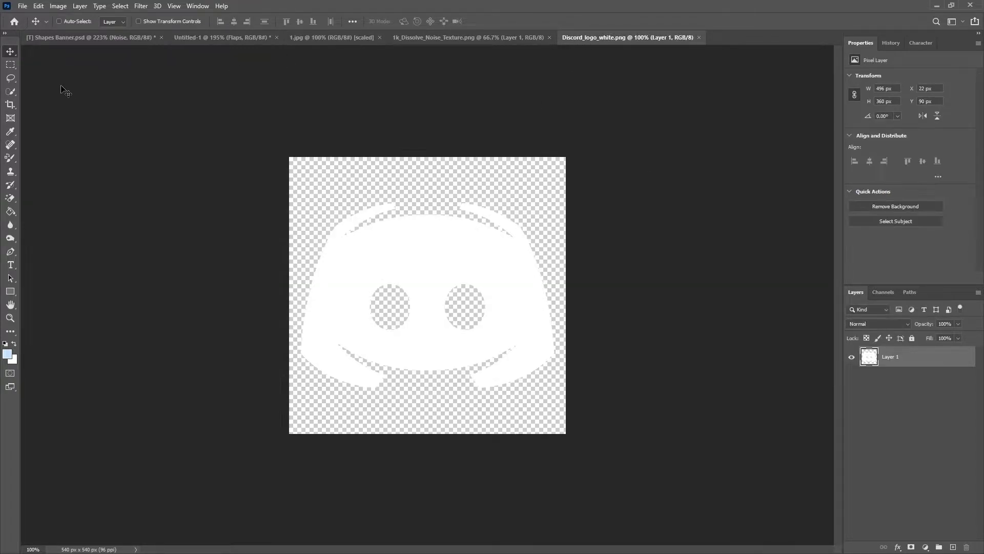
{"action": "left_click_drag", "start_coordinate": [397, 261], "coordinate": [223, 40]}
{"action": "left_click_drag", "start_coordinate": [694, 311], "coordinate": [507, 235]}
Step: Scale the Discord logo proportionally to 16.52% and place it on the light blue ribbon at X 530 px, Y 153 px
{"action": "key", "text": "ctrl+t"}
{"action": "left_click_drag", "start_coordinate": [787, 72], "coordinate": [627, 309]}
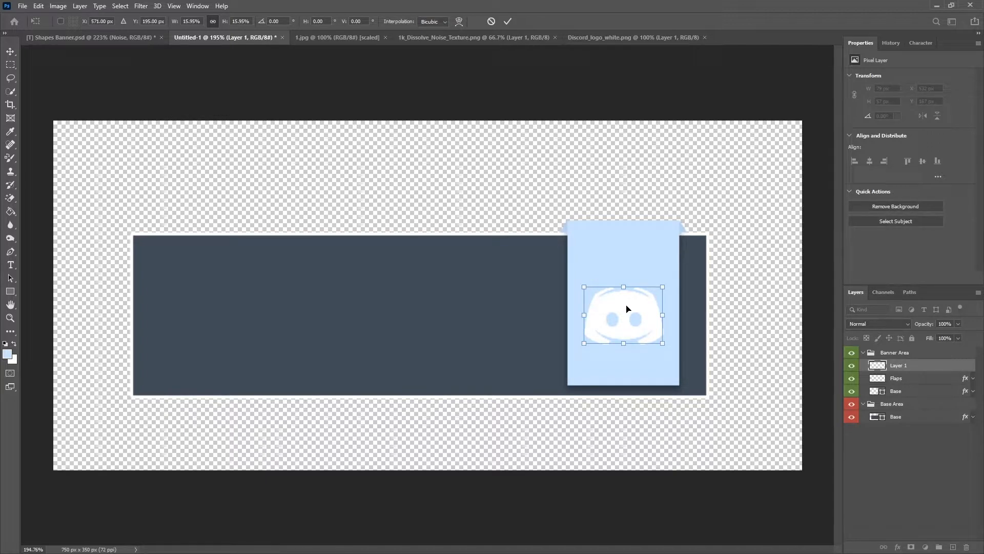
{"action": "left_click_drag", "start_coordinate": [662, 288], "coordinate": [628, 309]}
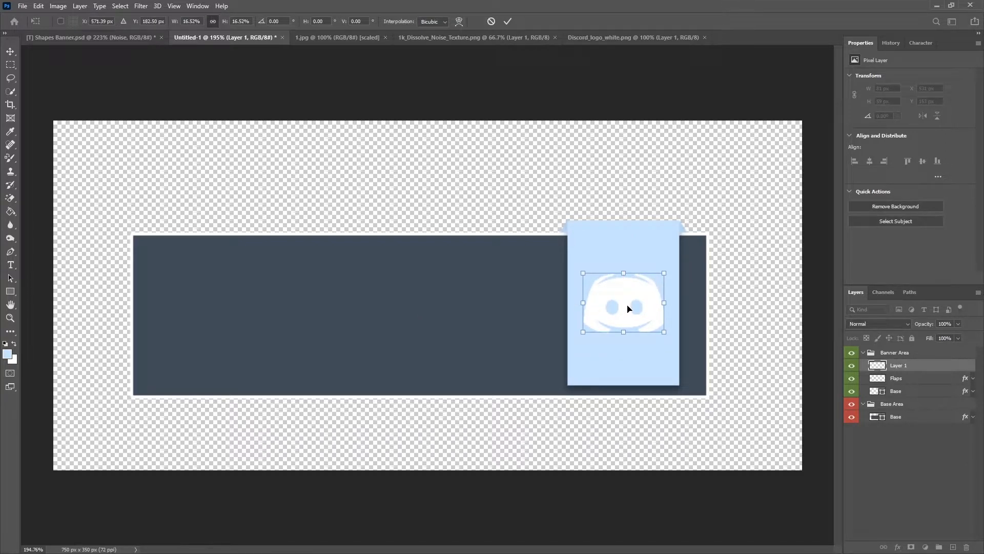
{"action": "left_click", "coordinate": [507, 21]}
{"action": "key", "text": "ctrl+minus"}
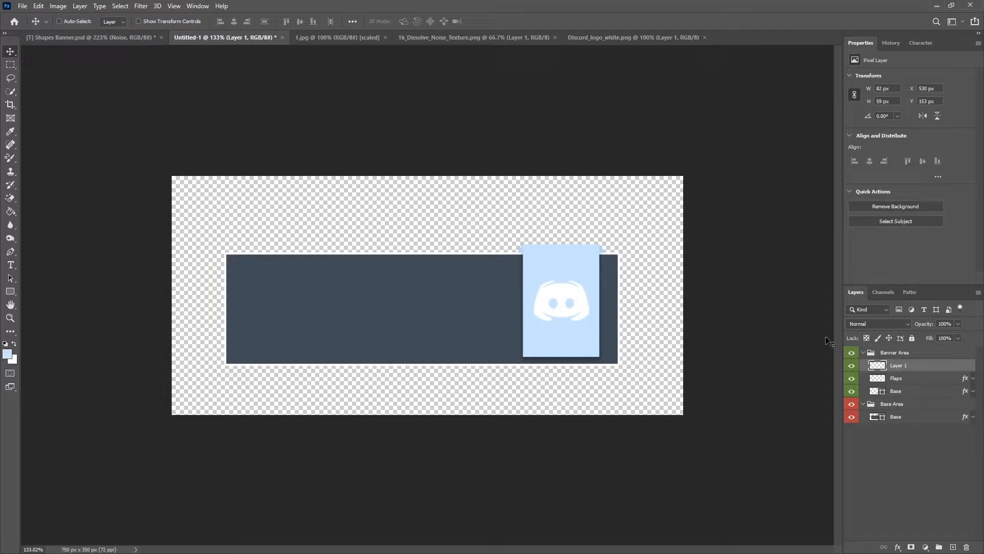
Step: Recolor the Discord logo with a color overlay of #404c59, sampled from the dark base, and rasterize its layer style
{"action": "right_click", "coordinate": [901, 364]}
{"action": "left_click", "coordinate": [823, 135]}
{"action": "left_click", "coordinate": [429, 323]}
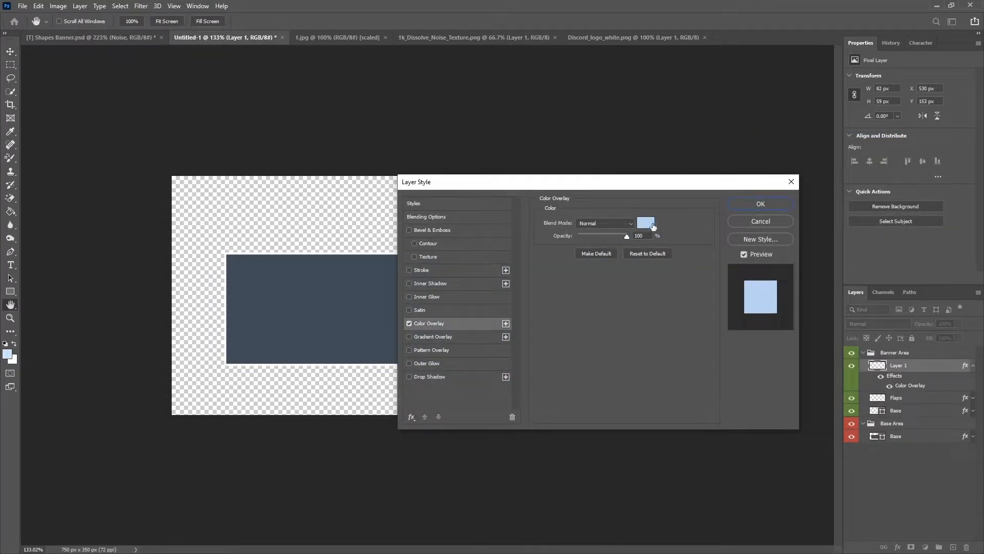
{"action": "left_click", "coordinate": [652, 225]}
{"action": "left_click", "coordinate": [311, 288]}
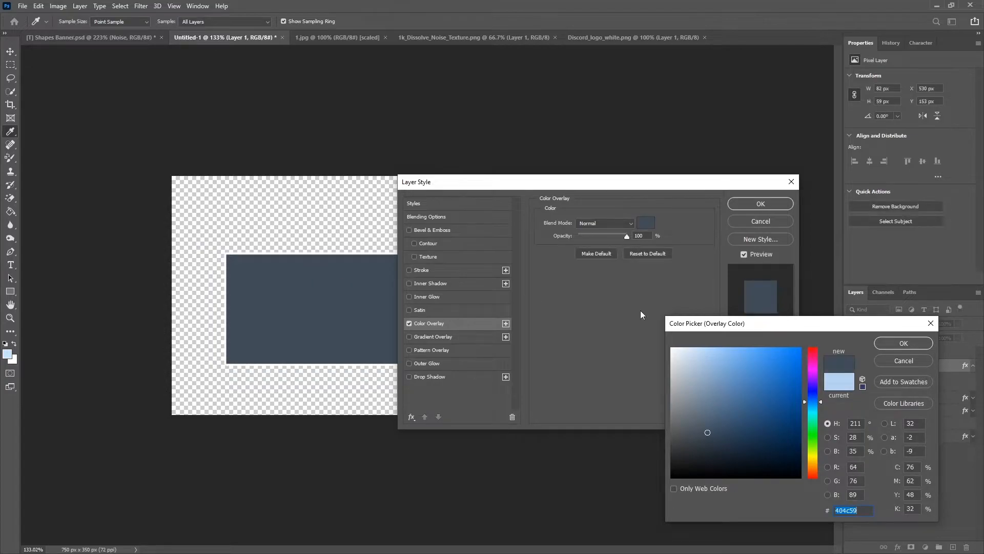
{"action": "left_click", "coordinate": [904, 344]}
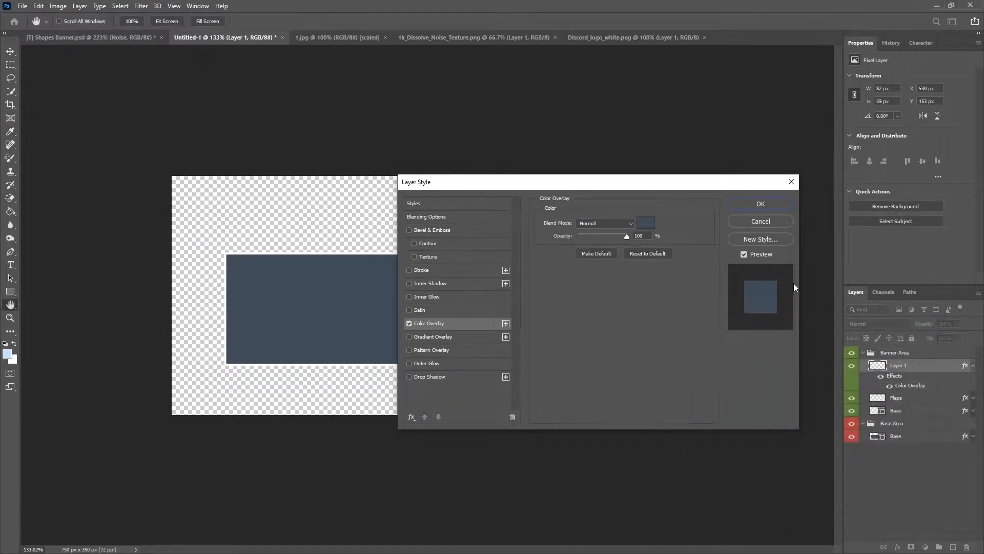
{"action": "left_click", "coordinate": [767, 202]}
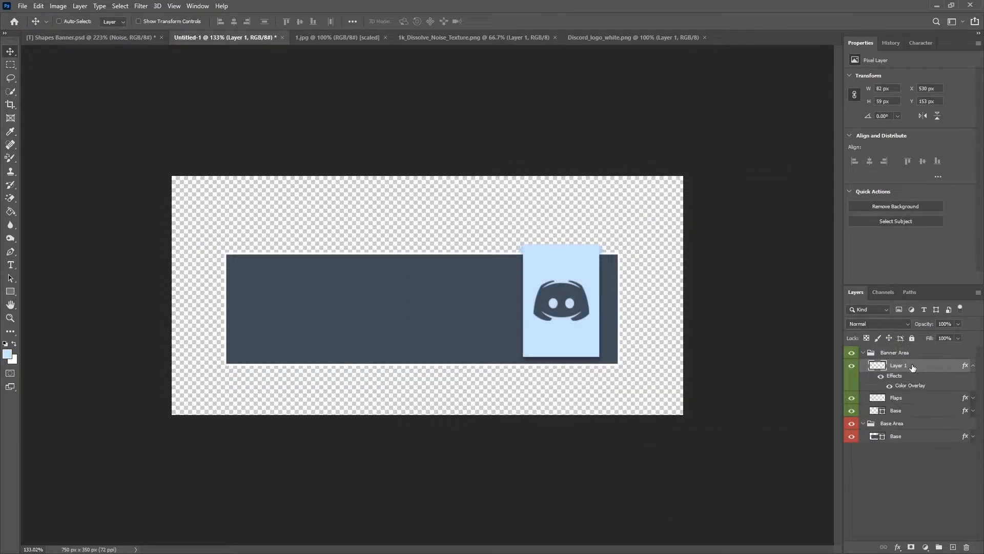
{"action": "right_click", "coordinate": [912, 366]}
{"action": "left_click", "coordinate": [837, 286]}
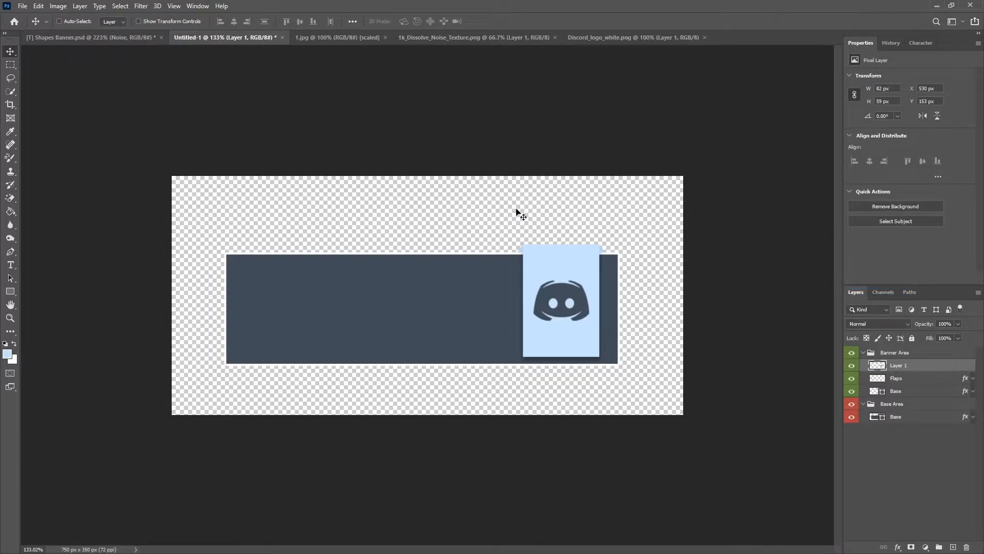
Step: Copy the noise from 1k_Dissolve_Noise_Texture.png into the banner and scale it to about 765 × 766 px, covering the whole canvas
{"action": "left_click", "coordinate": [430, 37]}
{"action": "left_click_drag", "start_coordinate": [487, 198], "coordinate": [560, 552]}
{"action": "key", "text": "ctrl+t"}
{"action": "scroll", "coordinate": [610, 462], "scroll_direction": "down", "scroll_amount": 5}
{"action": "left_click_drag", "start_coordinate": [574, 481], "coordinate": [527, 400]}
{"action": "scroll", "coordinate": [474, 307], "scroll_direction": "up", "scroll_amount": 3}
{"action": "scroll", "coordinate": [474, 306], "scroll_direction": "up", "scroll_amount": 2}
{"action": "left_click", "coordinate": [508, 21]}
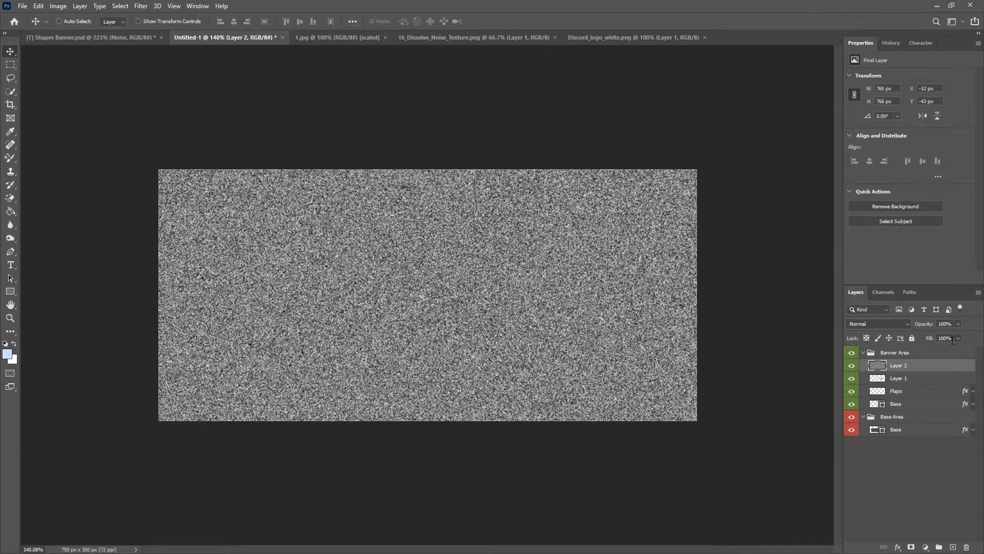
Step: Set the noise layer to Soft Light at 8% opacity and clip it to the Discord logo's layer
{"action": "left_click", "coordinate": [890, 325]}
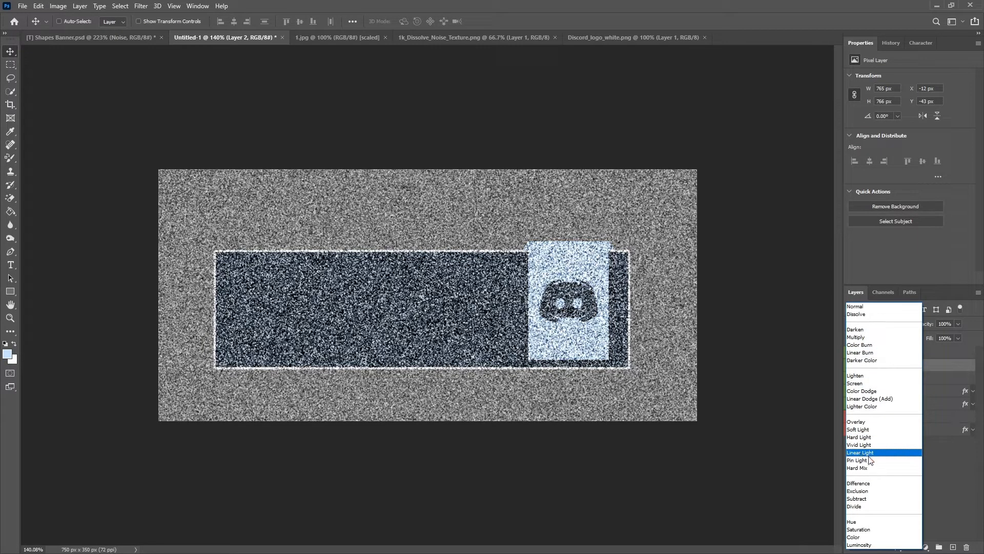
{"action": "left_click", "coordinate": [865, 431]}
{"action": "left_click", "coordinate": [946, 324]}
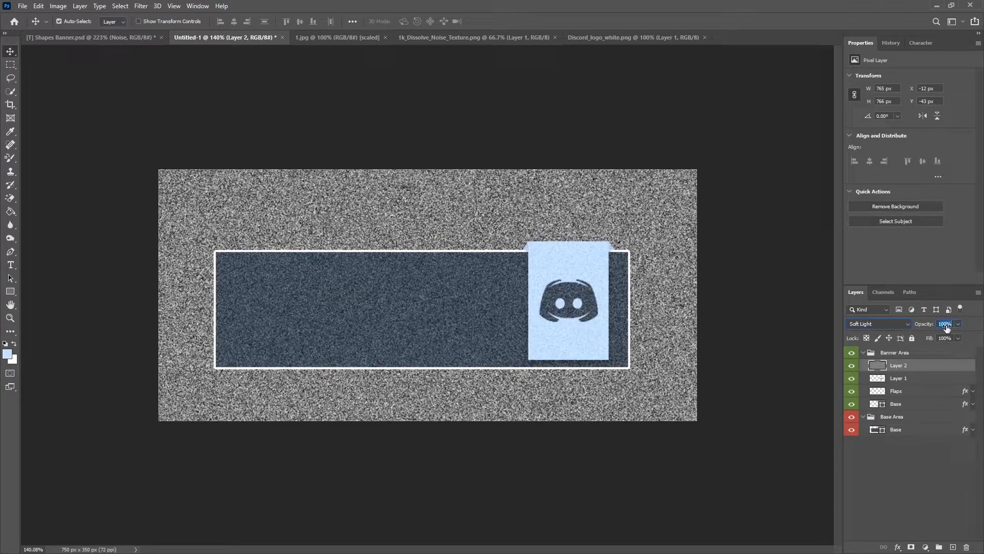
{"action": "type", "text": "8"}
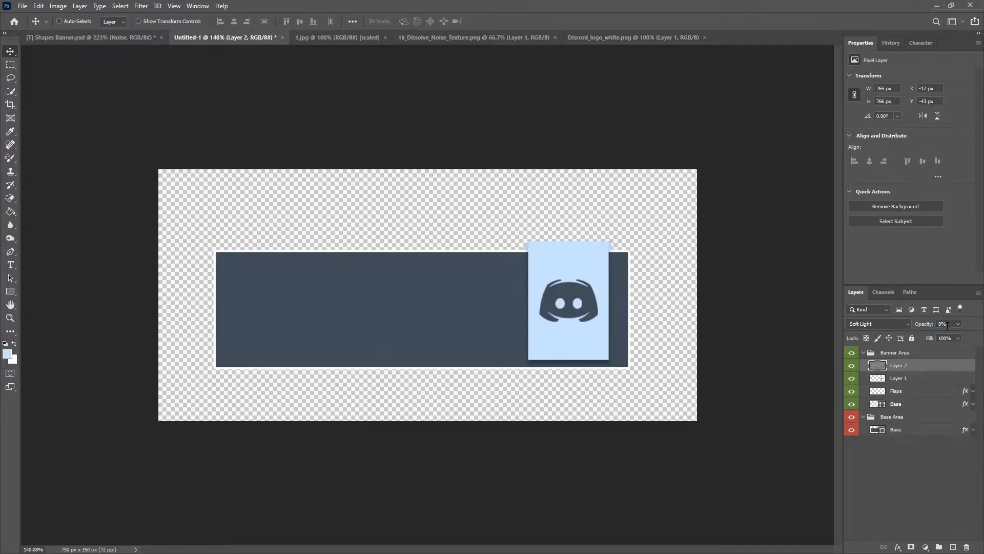
{"action": "left_click", "coordinate": [900, 371], "text": "alt"}
Step: Rename the logo layer "Icon" and the noise layer "Noise Texture", and select both layers
{"action": "left_click", "coordinate": [898, 378]}
{"action": "double_click", "coordinate": [898, 379]}
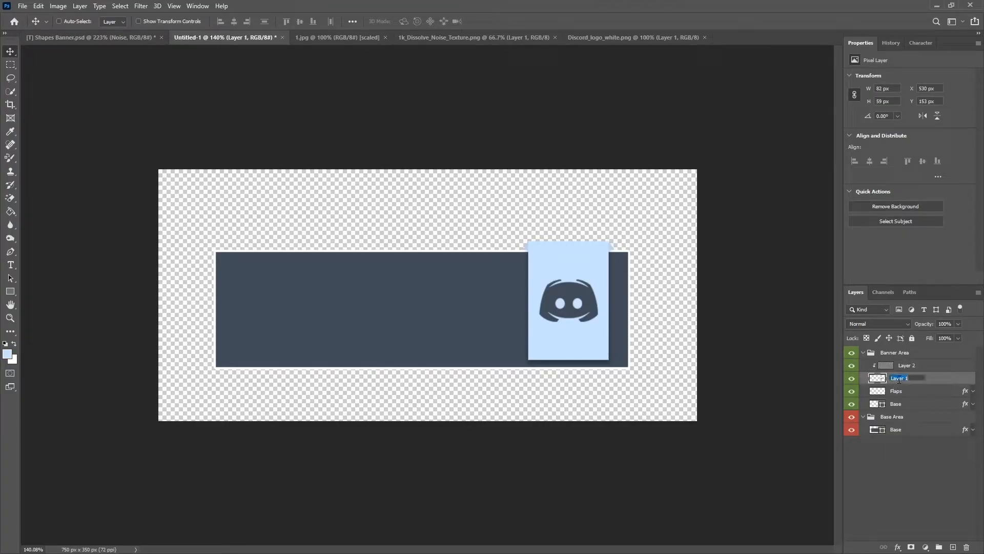
{"action": "type", "text": "Icon"}
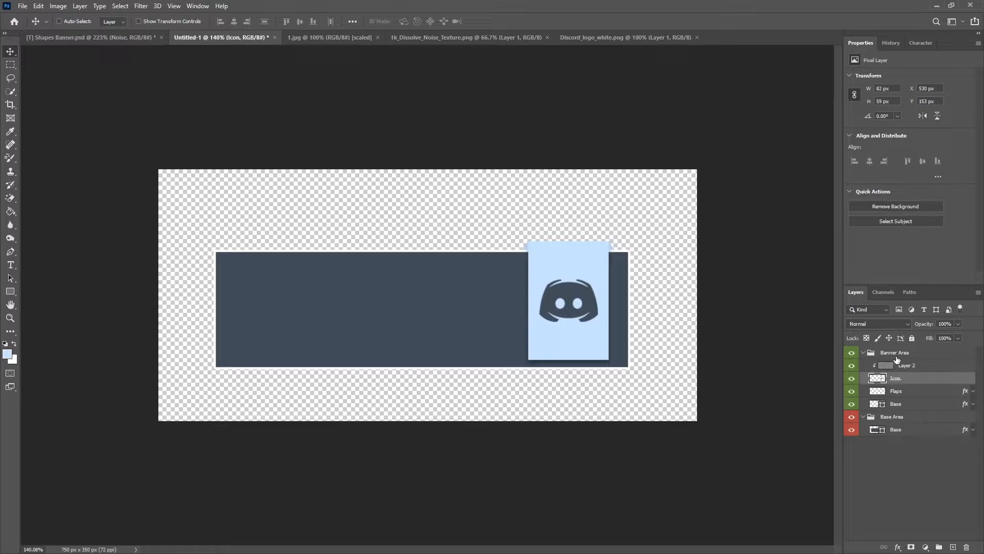
{"action": "double_click", "coordinate": [907, 365]}
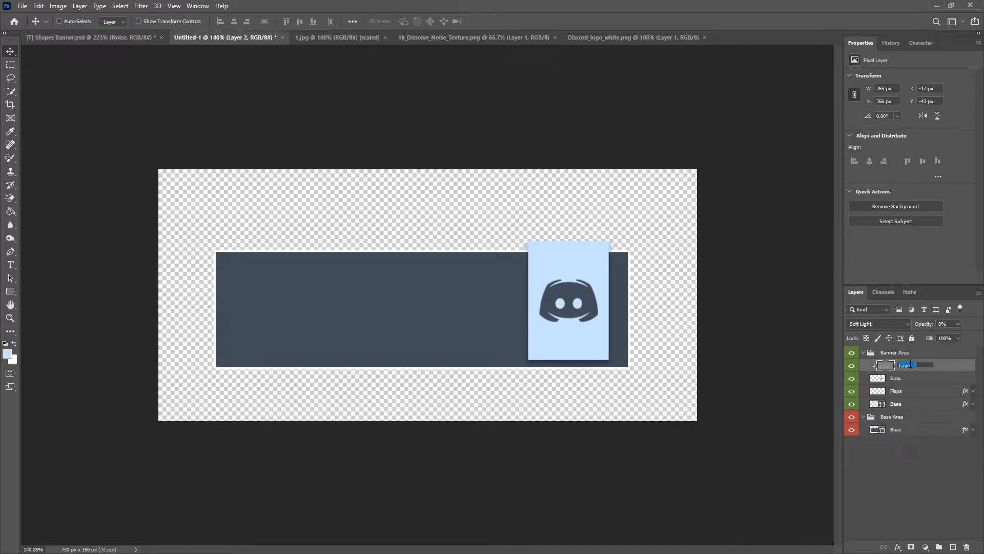
{"action": "type", "text": "Noise Texture"}
{"action": "key", "text": "Return"}
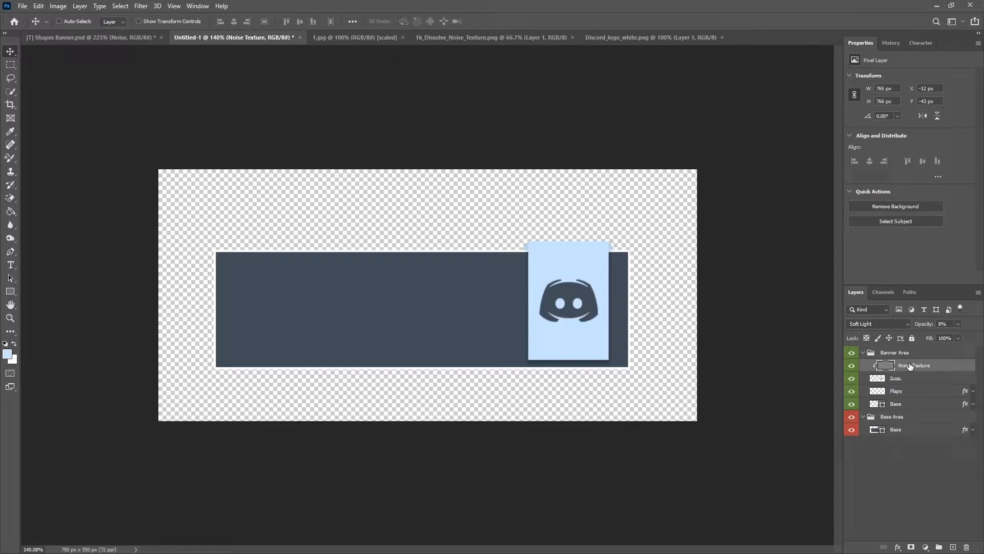
{"action": "left_click", "coordinate": [910, 380], "text": "shift"}
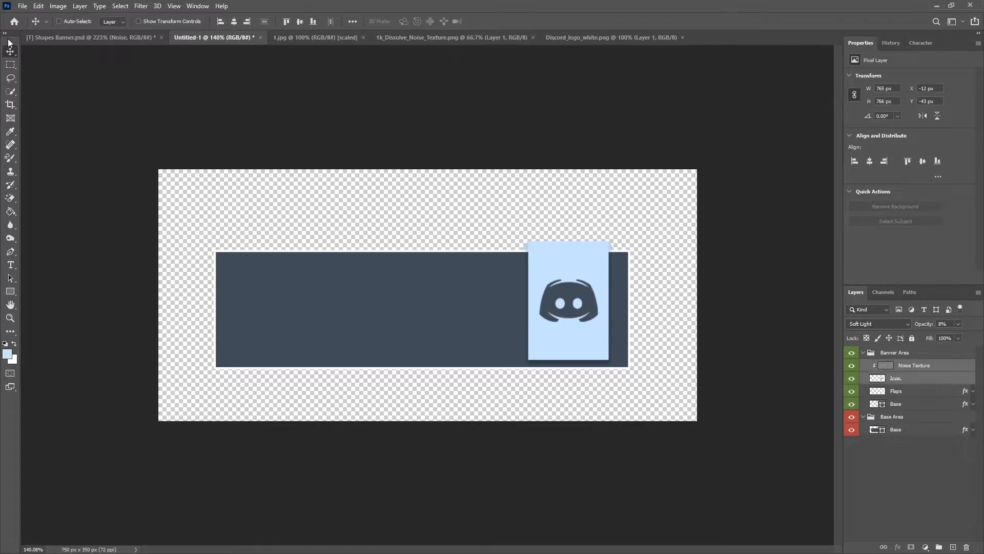
{"action": "scroll", "coordinate": [544, 260], "scroll_direction": "up", "scroll_amount": 5}
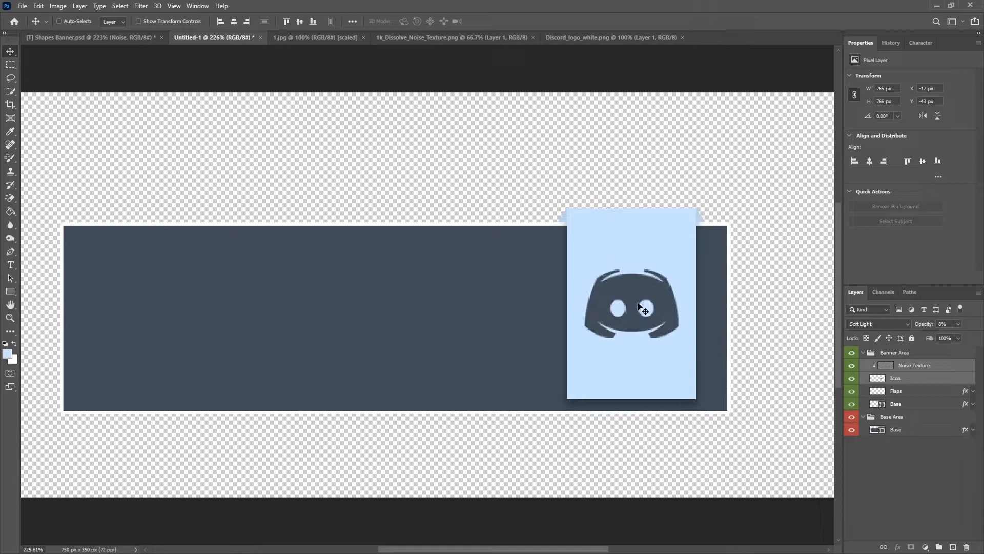
{"action": "mouse_move", "coordinate": [629, 310]}
{"action": "left_mouse_down"}
{"action": "mouse_move", "coordinate": [629, 302]}
{"action": "mouse_move", "coordinate": [632, 325]}
{"action": "mouse_move", "coordinate": [615, 302]}
{"action": "mouse_move", "coordinate": [659, 319]}
{"action": "mouse_move", "coordinate": [613, 277]}
{"action": "mouse_move", "coordinate": [700, 254]}
{"action": "mouse_move", "coordinate": [630, 302]}
{"action": "mouse_move", "coordinate": [621, 292]}
{"action": "mouse_move", "coordinate": [600, 362]}
{"action": "mouse_move", "coordinate": [669, 284]}
{"action": "mouse_move", "coordinate": [630, 306]}
{"action": "mouse_move", "coordinate": [661, 229]}
{"action": "mouse_move", "coordinate": [633, 293]}
{"action": "left_mouse_up"}
{"action": "left_click_drag", "start_coordinate": [628, 338], "coordinate": [632, 343]}
{"action": "key", "text": "ctrl+z"}
{"action": "key", "text": "ctrl+z"}
Step: Nudge the selected Icon and Noise Texture layers 4 px down on the ribbon
{"action": "key", "text": "Down"}
{"action": "key", "text": "Down"}
{"action": "key", "text": "Down"}
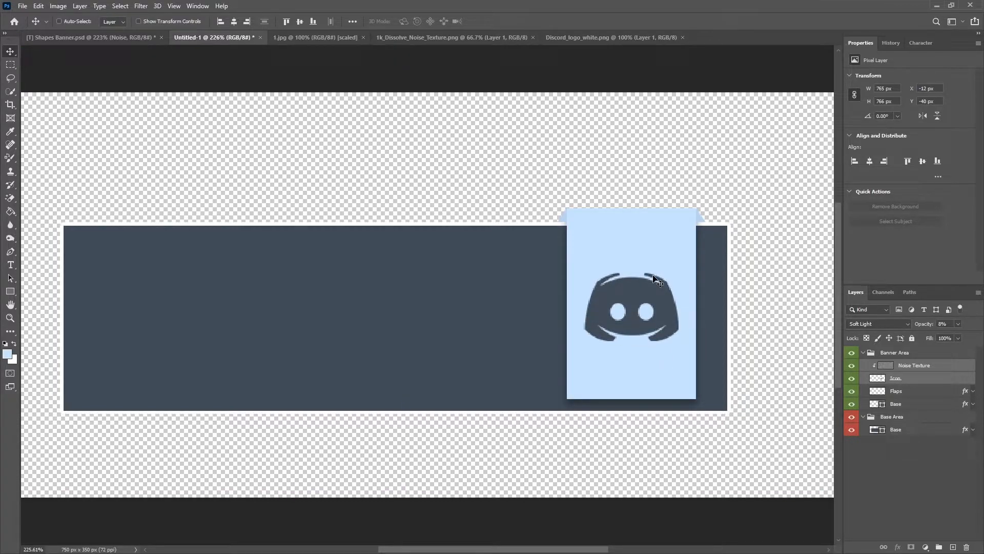
{"action": "key", "text": "Left"}
{"action": "key", "text": "Right"}
{"action": "key", "text": "Down"}
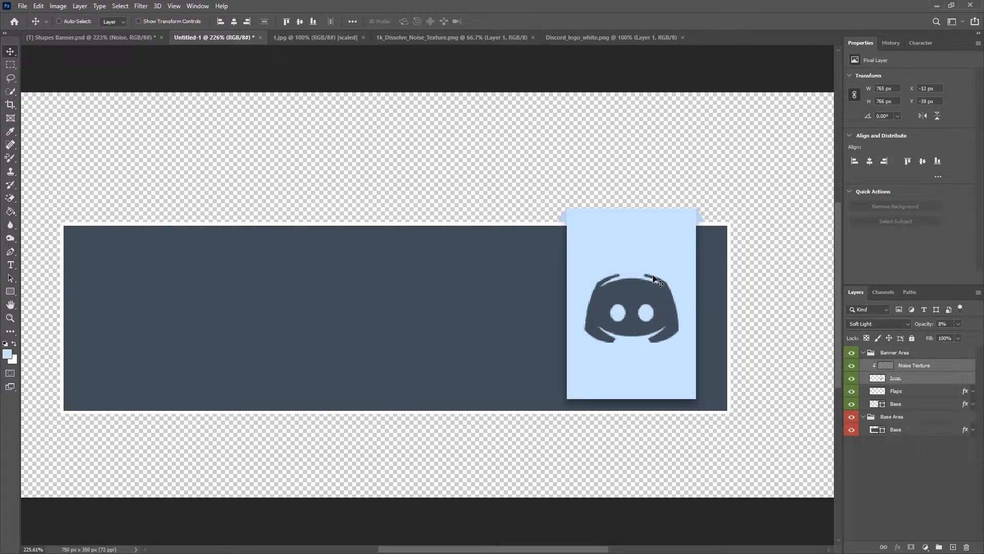
{"action": "scroll", "coordinate": [655, 279], "scroll_direction": "down", "scroll_amount": 3}
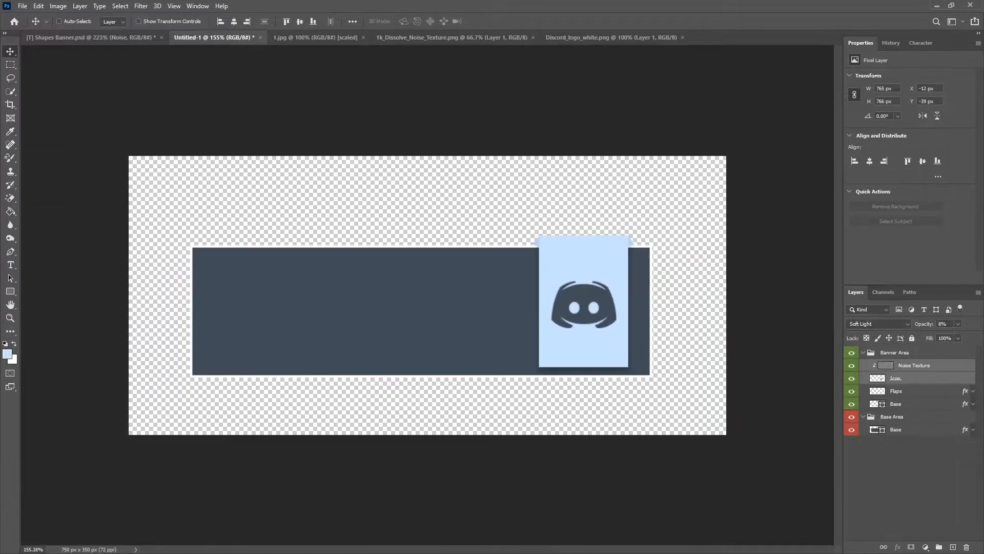
Step: Add the text "RULES" in dark 16 pt Tokyo near the ribbon's top, on a new layer above the Noise Texture layer
{"action": "left_click", "coordinate": [936, 367]}
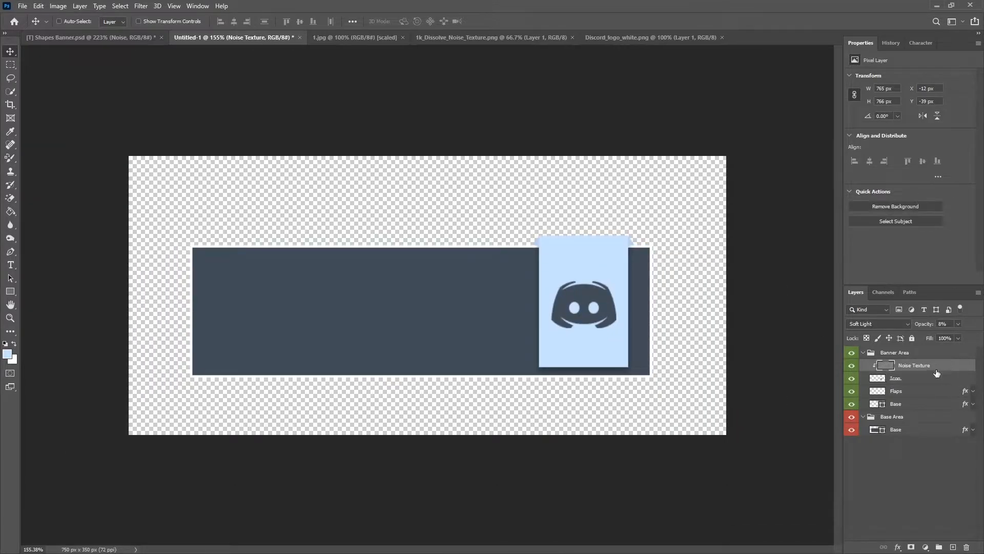
{"action": "left_click", "coordinate": [953, 547]}
{"action": "key", "text": "t"}
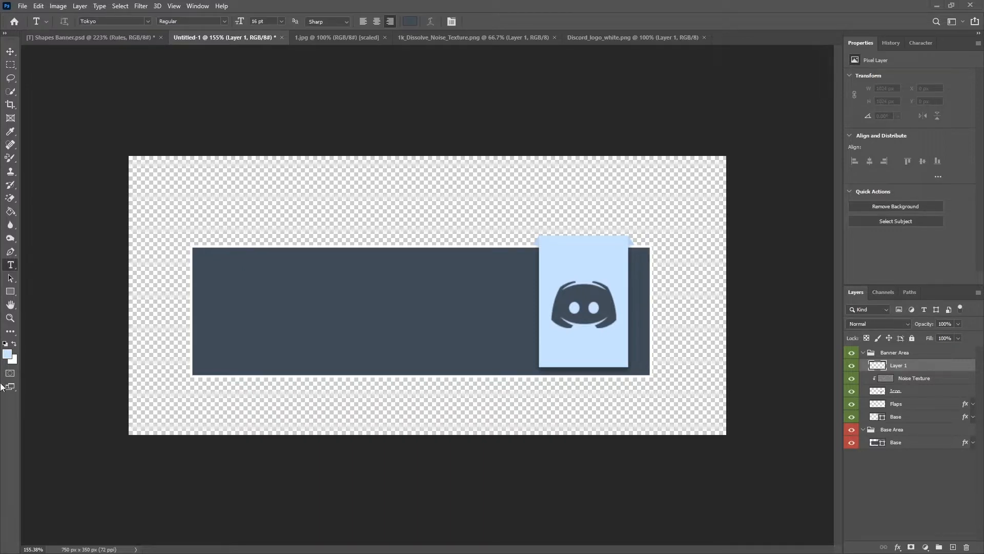
{"action": "scroll", "coordinate": [687, 273], "scroll_direction": "up", "scroll_amount": 4}
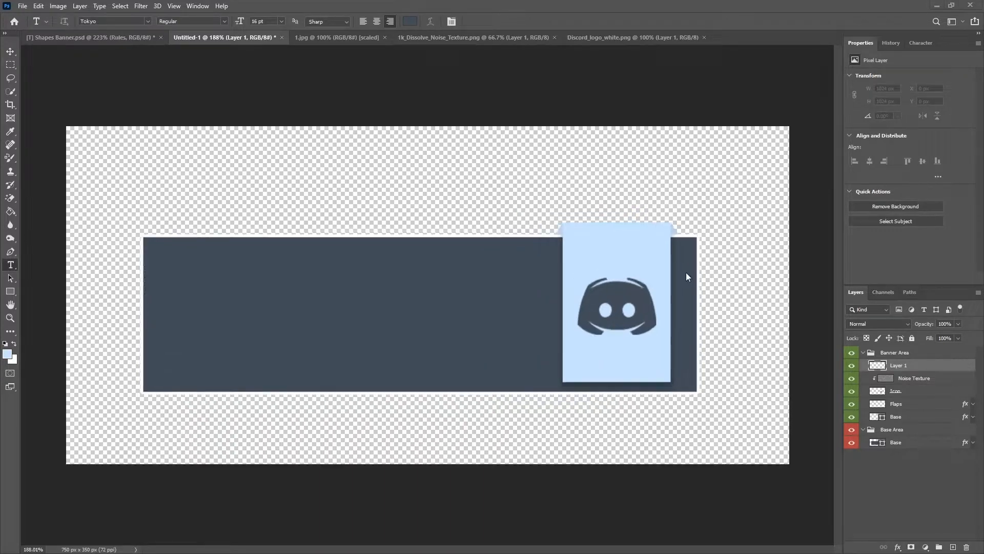
{"action": "left_click", "coordinate": [614, 237]}
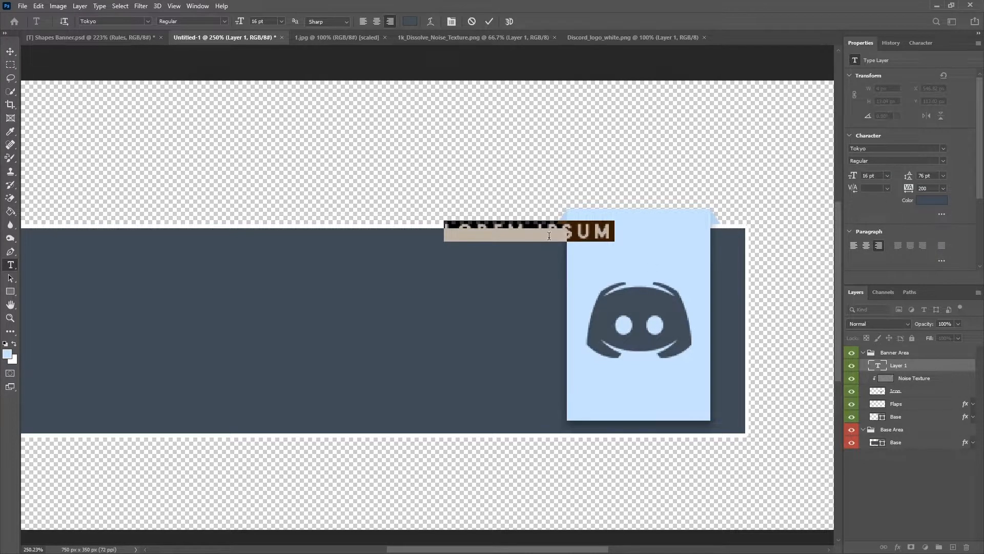
{"action": "type", "text": "RULES"}
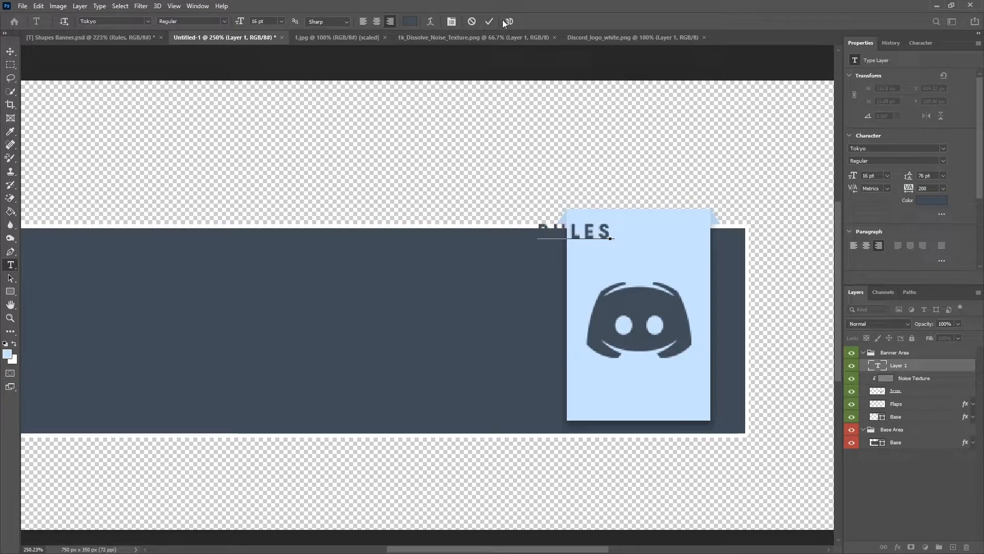
{"action": "left_click", "coordinate": [490, 22]}
Step: Move the RULES text to the upper end of the light blue ribbon, centred horizontally above the Discord logo
{"action": "scroll", "coordinate": [620, 226], "scroll_direction": "down", "scroll_amount": 3}
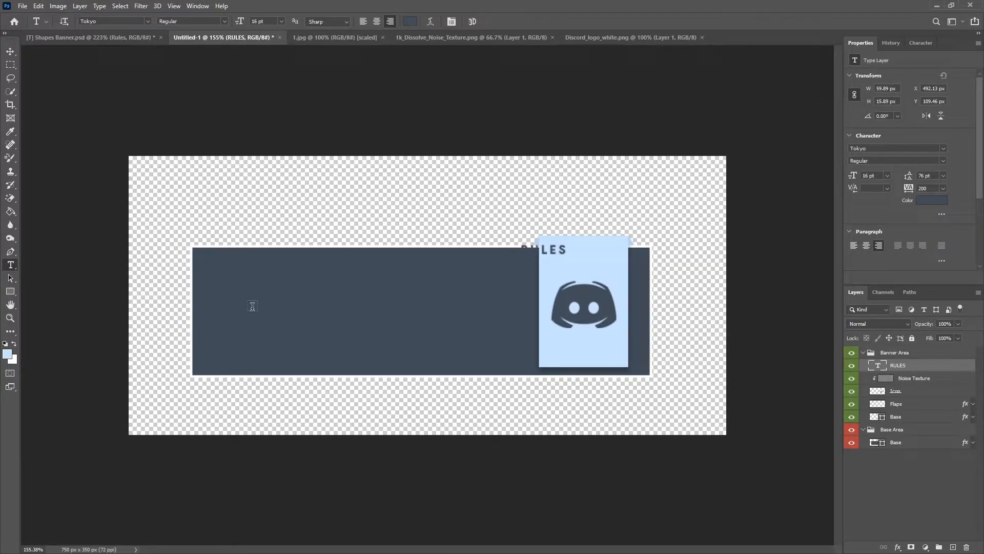
{"action": "left_click", "coordinate": [10, 51]}
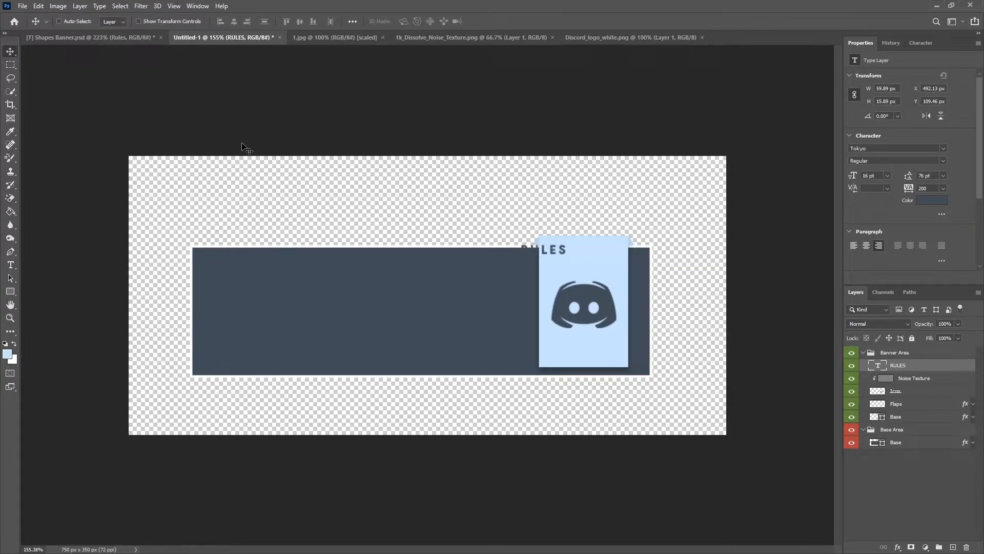
{"action": "scroll", "coordinate": [575, 304], "scroll_direction": "up", "scroll_amount": 10}
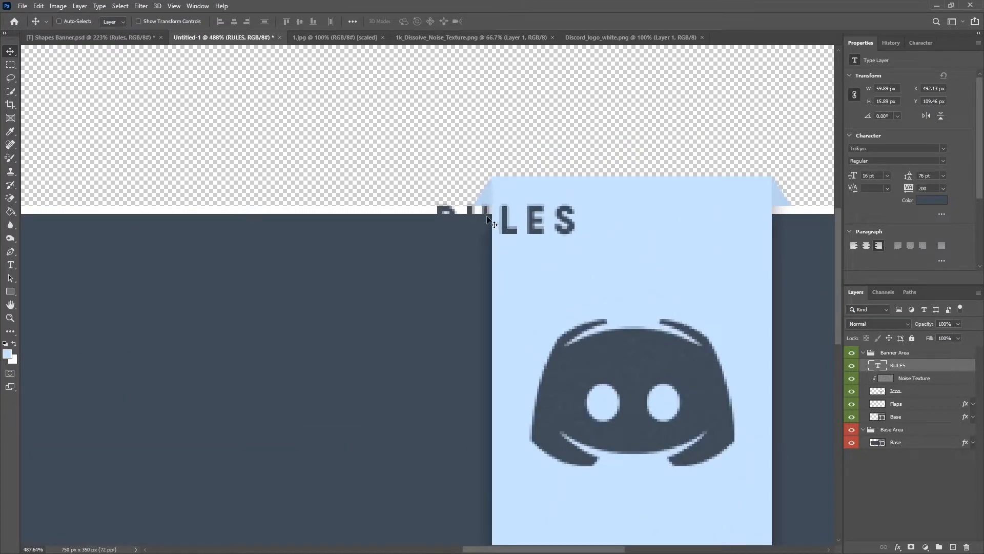
{"action": "left_click_drag", "start_coordinate": [488, 209], "coordinate": [607, 207]}
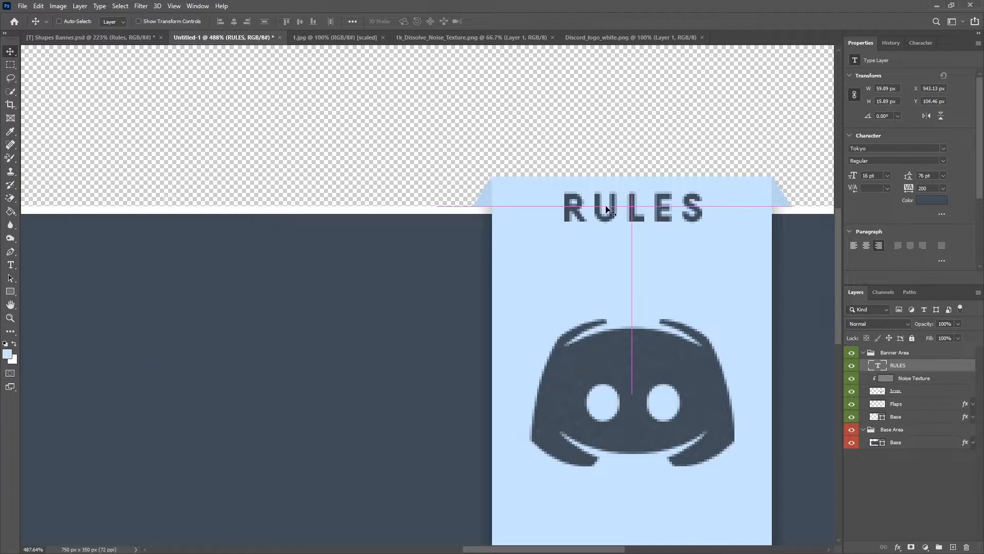
{"action": "scroll", "coordinate": [602, 271], "scroll_direction": "down", "scroll_amount": 8}
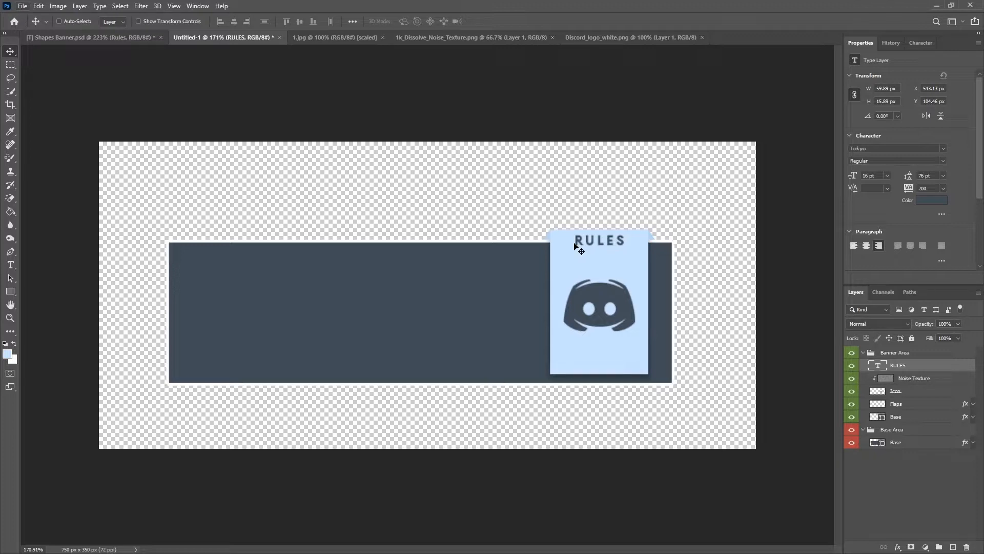
{"action": "scroll", "coordinate": [575, 245], "scroll_direction": "down", "scroll_amount": 3}
{"action": "scroll", "coordinate": [633, 237], "scroll_direction": "up", "scroll_amount": 11}
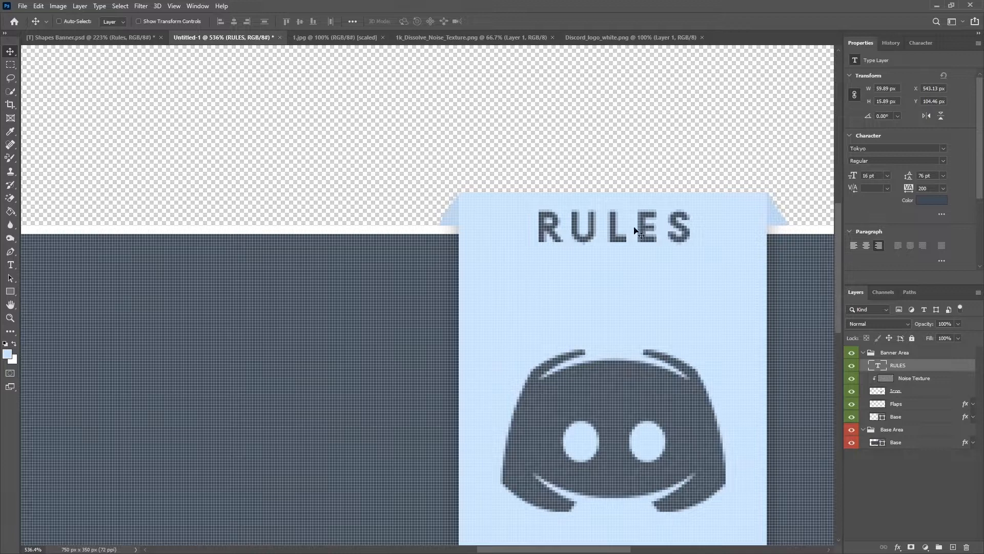
{"action": "scroll", "coordinate": [283, 321], "scroll_direction": "down", "scroll_amount": 8}
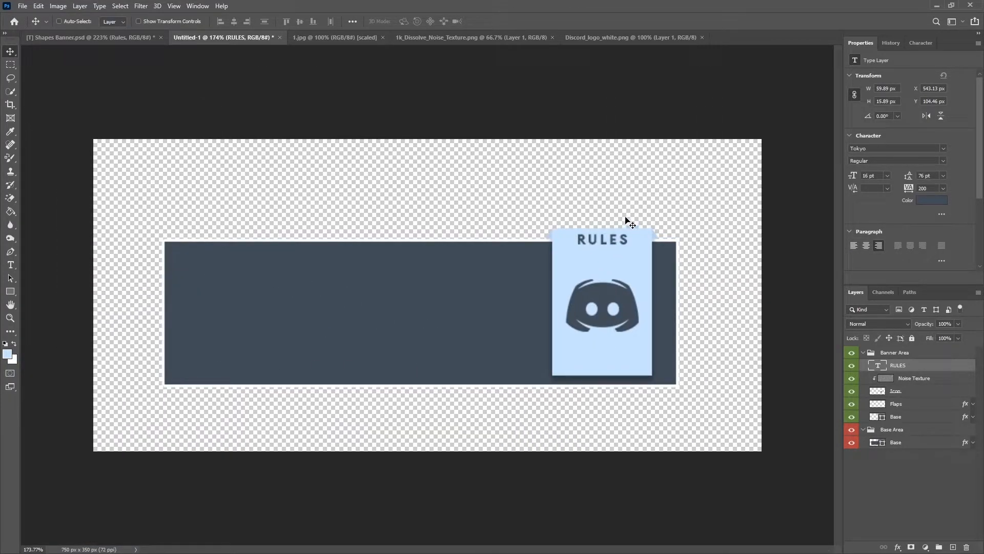
Step: Swap the foreground and background colours and add a new layer directly above the ribbon's Base layer
{"action": "key", "text": "x"}
{"action": "left_click", "coordinate": [905, 420]}
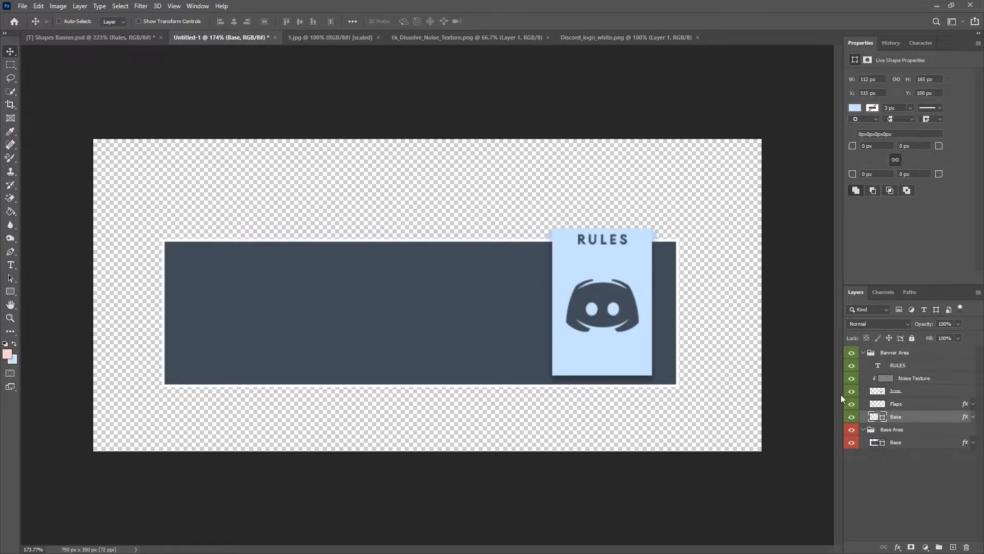
{"action": "left_click", "coordinate": [954, 547]}
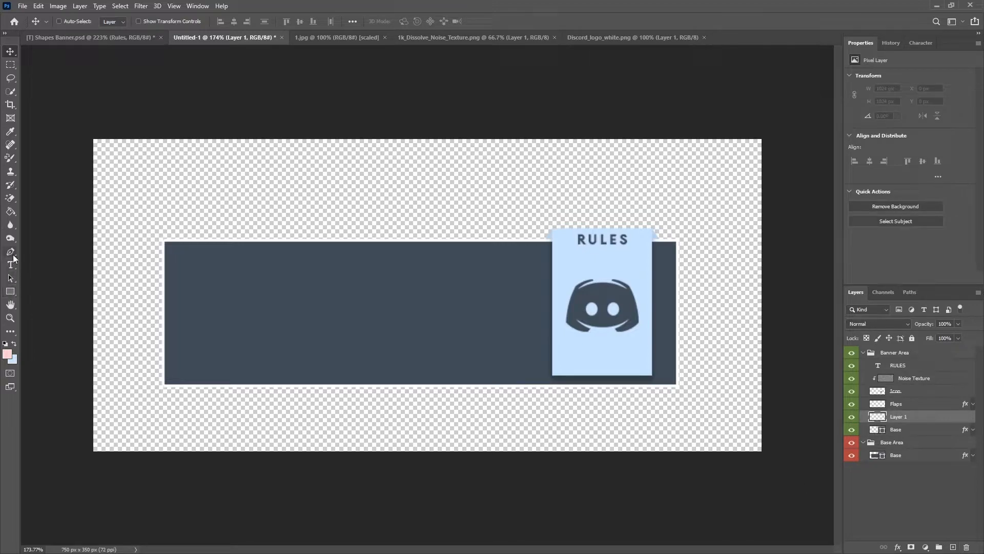
Step: Outline the ribbon's lower-left corner with a diagonal Pen path about 37 × 32 px and convert it to a selection
{"action": "left_click", "coordinate": [12, 253]}
{"action": "scroll", "coordinate": [748, 410], "scroll_direction": "up", "scroll_amount": 3}
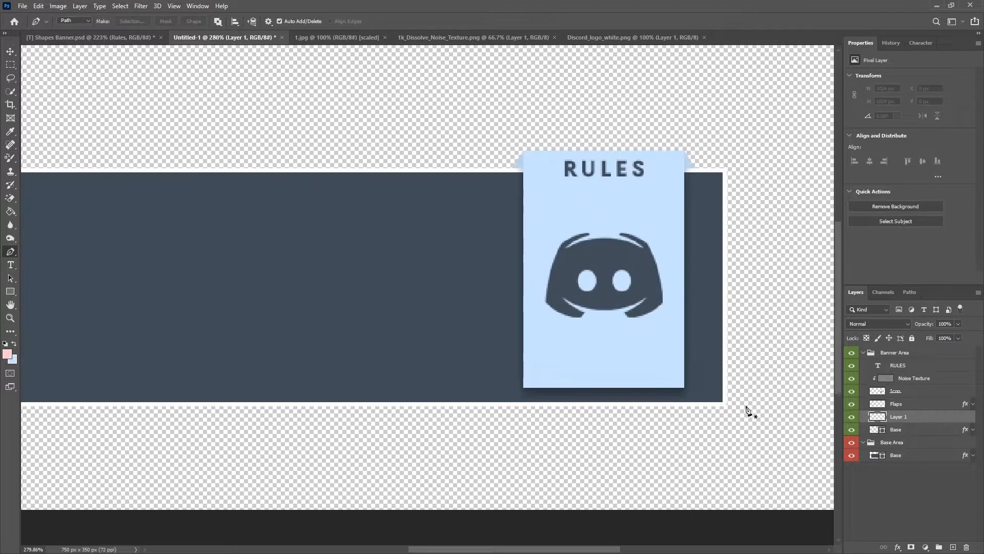
{"action": "scroll", "coordinate": [738, 426], "scroll_direction": "up", "scroll_amount": 3}
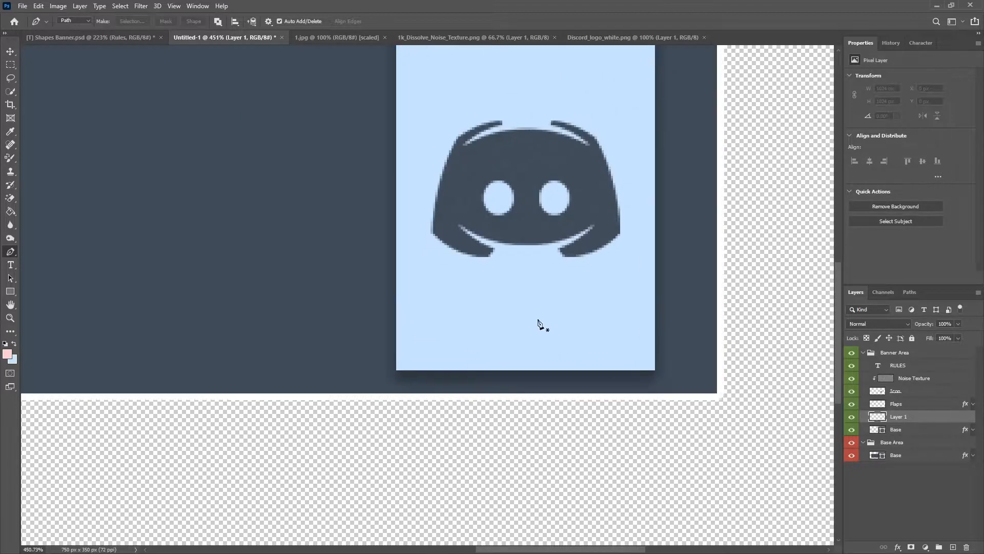
{"action": "left_click", "coordinate": [393, 301]}
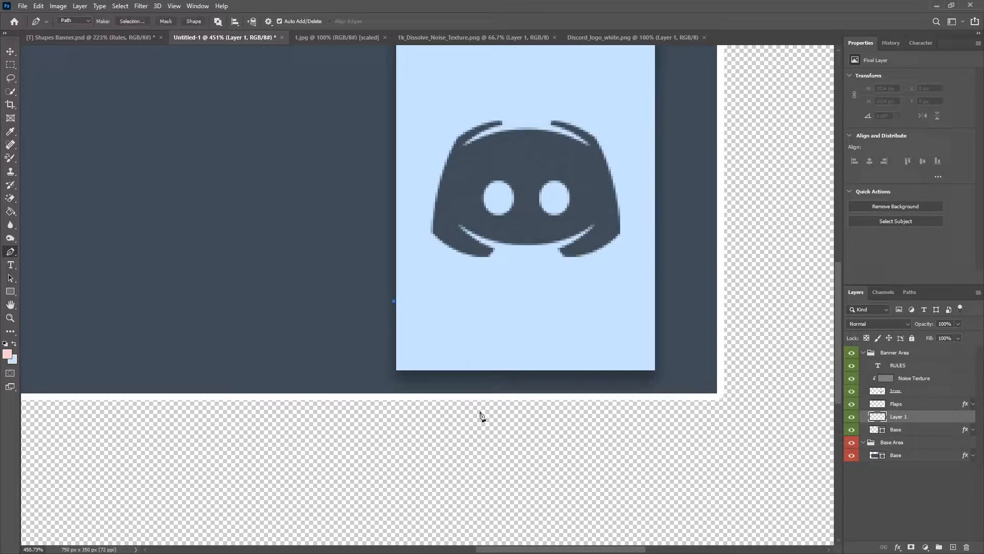
{"action": "left_click", "coordinate": [465, 375]}
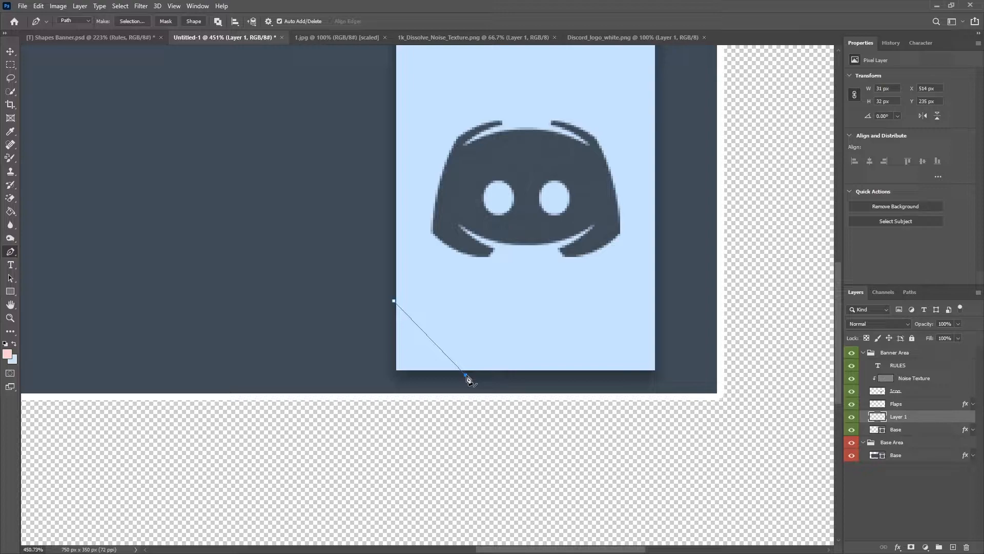
{"action": "left_click", "coordinate": [380, 375]}
{"action": "left_click", "coordinate": [379, 307]}
{"action": "left_click", "coordinate": [394, 302]}
{"action": "right_click", "coordinate": [416, 342]}
{"action": "left_click", "coordinate": [457, 147]}
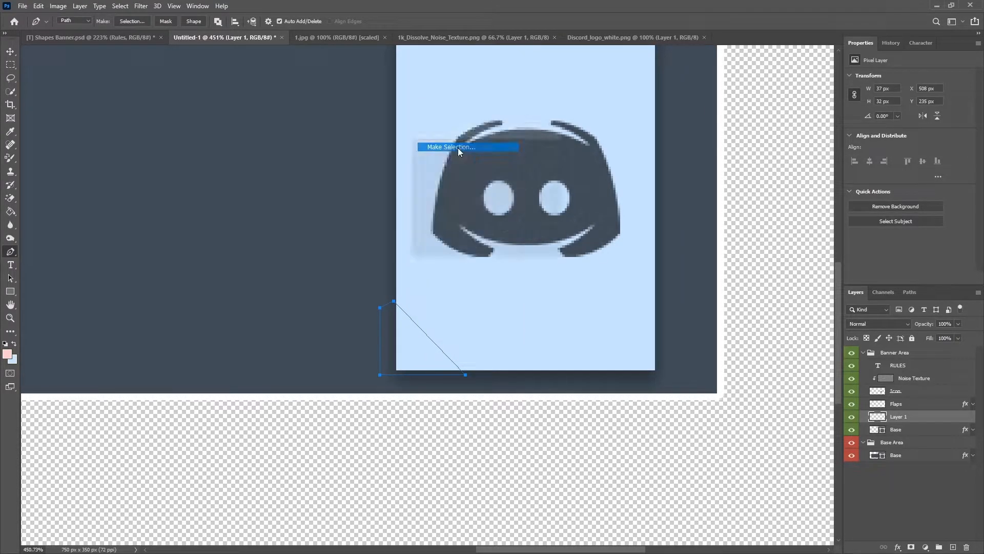
{"action": "left_click", "coordinate": [544, 153]}
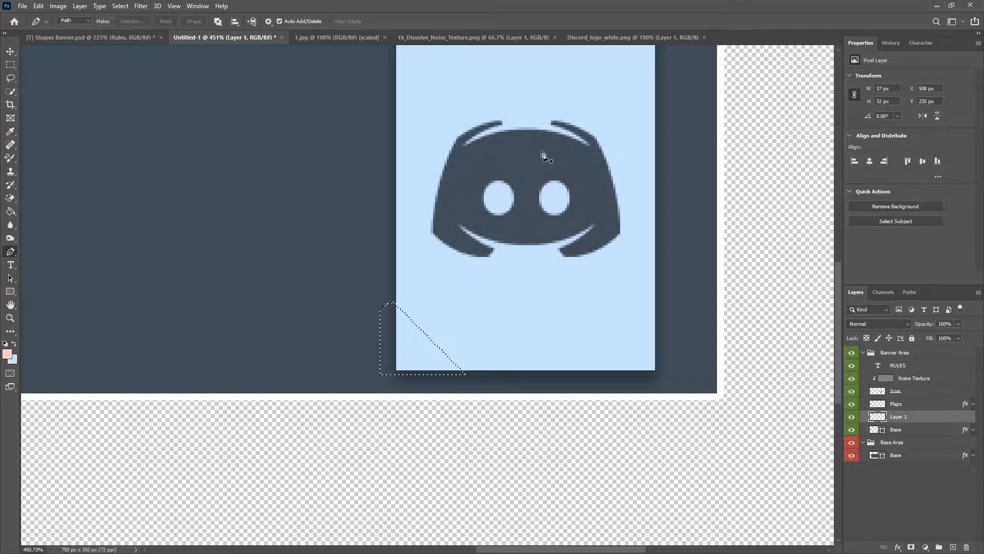
Step: Fill the corner selection with the pink foreground colour #ffcbca at 100% opacity and deselect it
{"action": "key", "text": "shift+F5"}
{"action": "left_click", "coordinate": [364, 131]}
{"action": "left_click", "coordinate": [361, 154]}
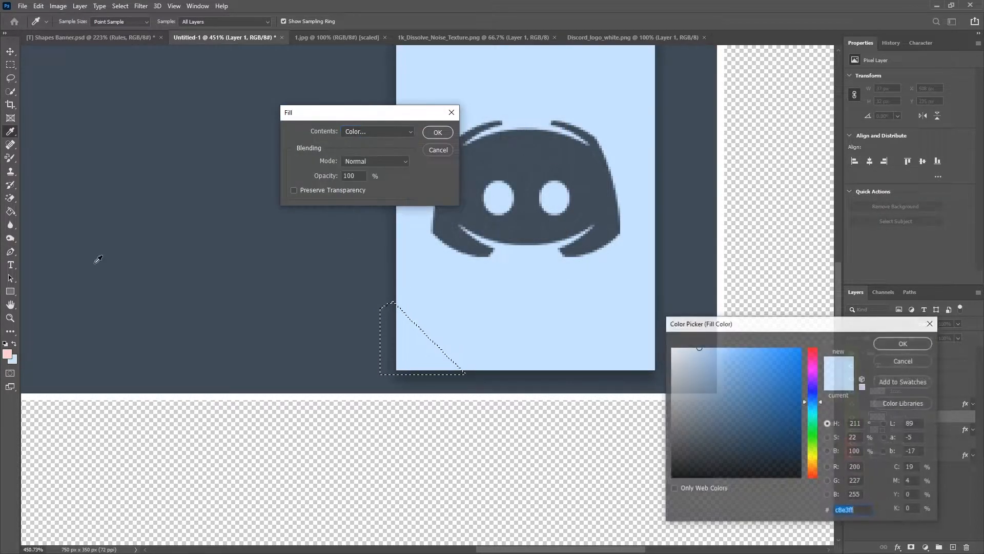
{"action": "left_click", "coordinate": [7, 354]}
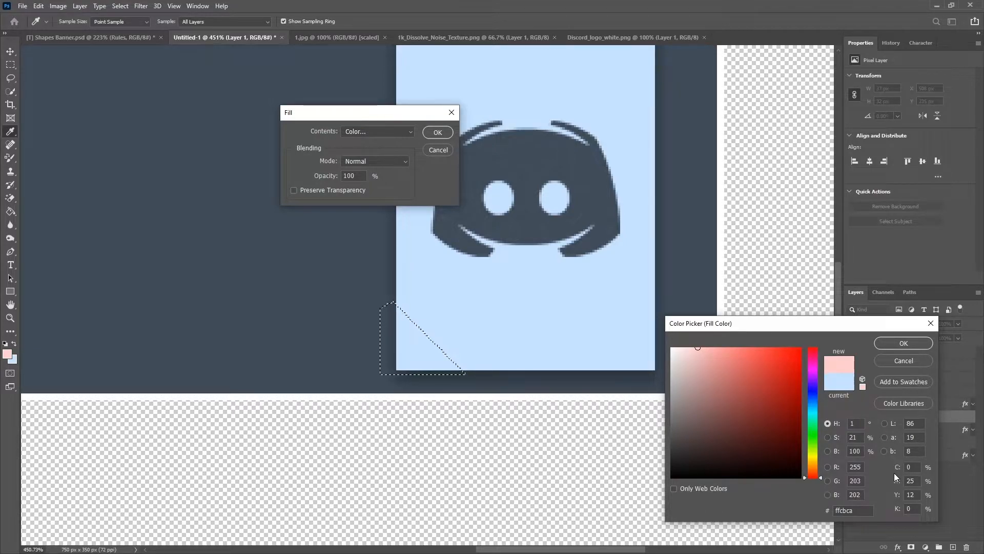
{"action": "left_click", "coordinate": [895, 342]}
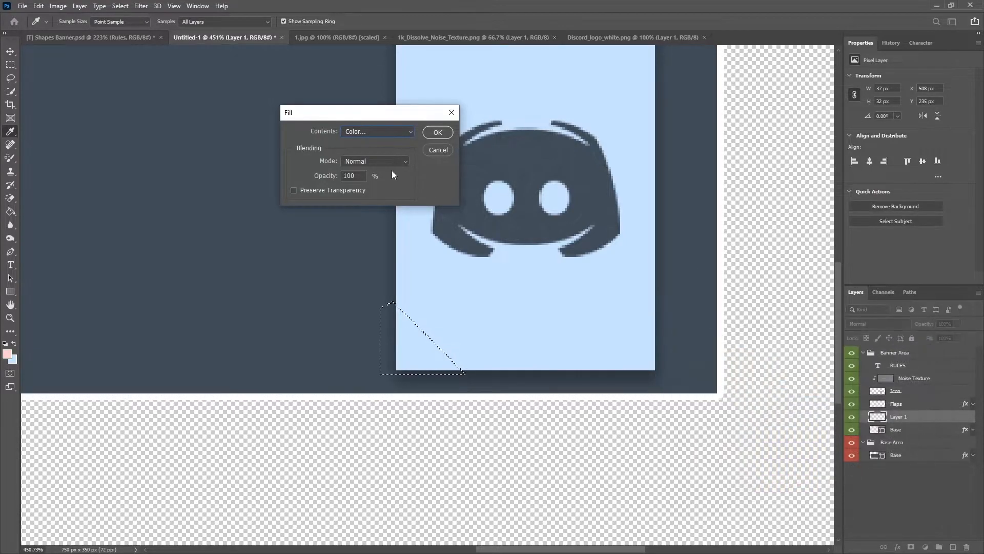
{"action": "left_click", "coordinate": [437, 132]}
{"action": "left_click", "coordinate": [10, 65]}
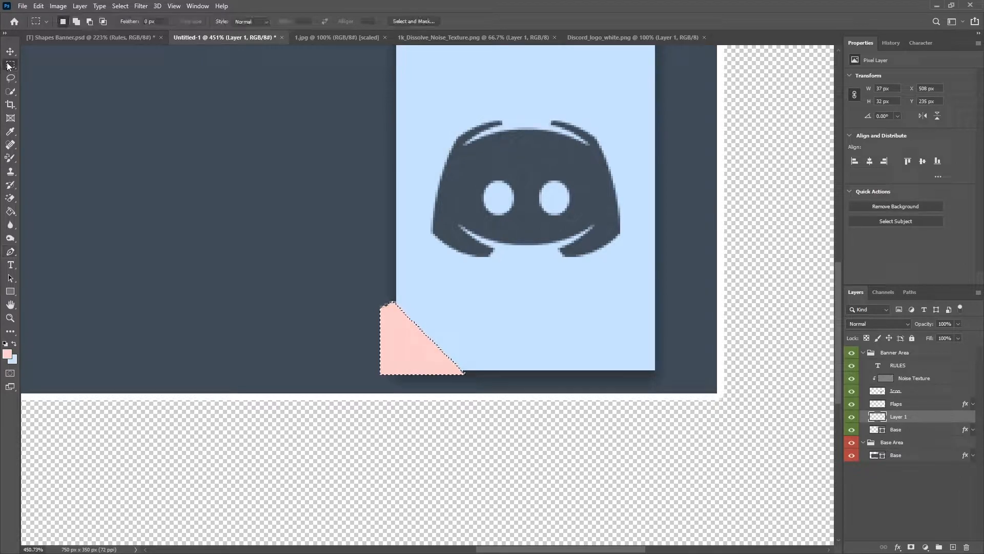
{"action": "right_click", "coordinate": [533, 149]}
{"action": "left_click", "coordinate": [546, 154]}
Step: Clip the pink corner layer to the ribbon's Base layer and rename it "Colored Corner"
{"action": "left_click", "coordinate": [894, 410], "text": "alt"}
{"action": "scroll", "coordinate": [391, 439], "scroll_direction": "down", "scroll_amount": 3}
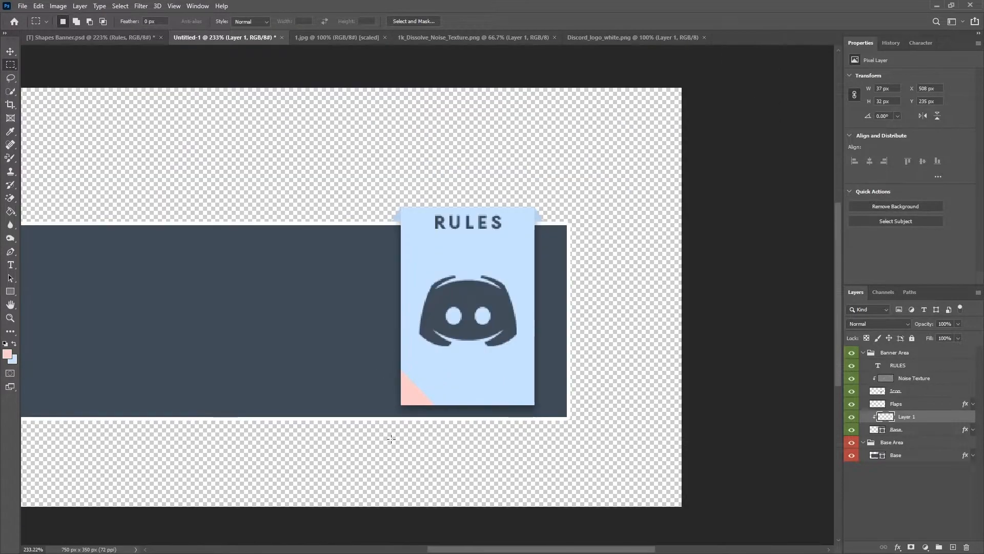
{"action": "scroll", "coordinate": [391, 438], "scroll_direction": "down", "scroll_amount": 2}
{"action": "scroll", "coordinate": [651, 427], "scroll_direction": "up", "scroll_amount": 1}
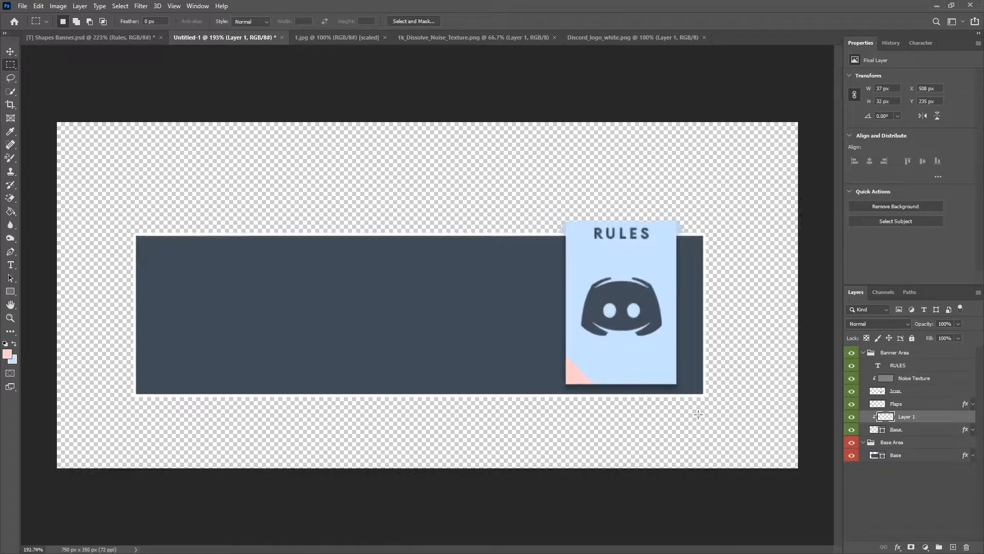
{"action": "double_click", "coordinate": [907, 418]}
{"action": "type", "text": "Colored Corner"}
{"action": "key", "text": "Return"}
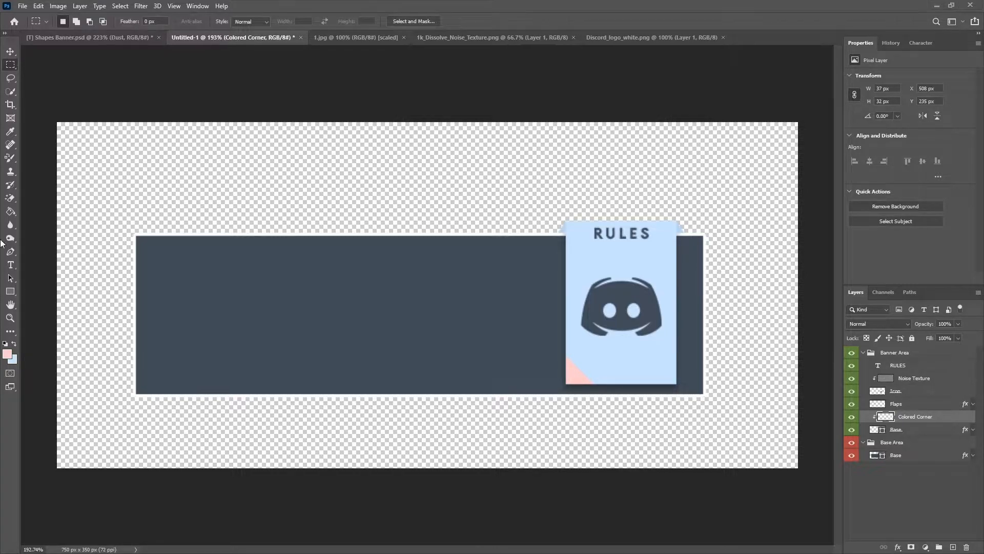
Step: Copy the dust image from 1.jpg into the banner above Colored Corner and clip it to the ribbon's Base layer
{"action": "left_click", "coordinate": [346, 37]}
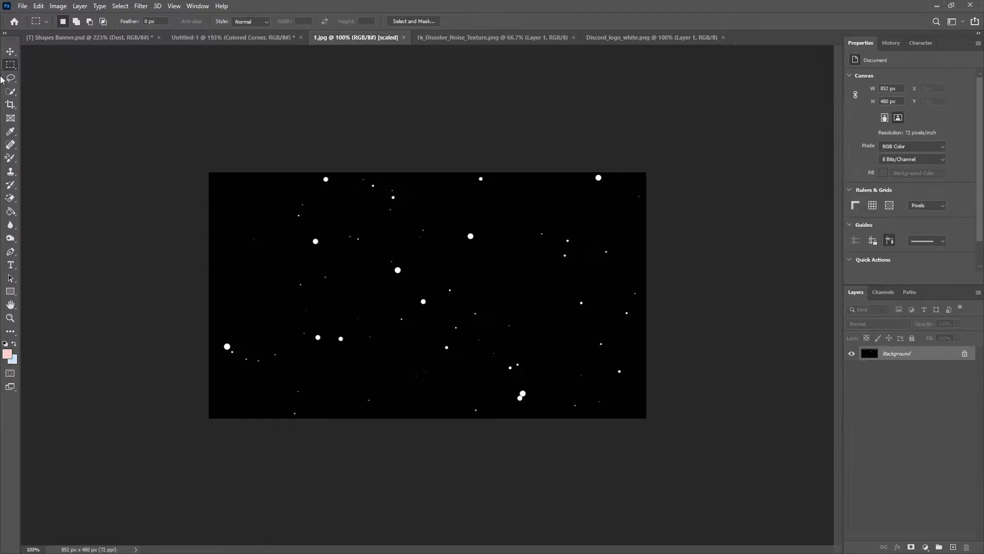
{"action": "left_click", "coordinate": [12, 52]}
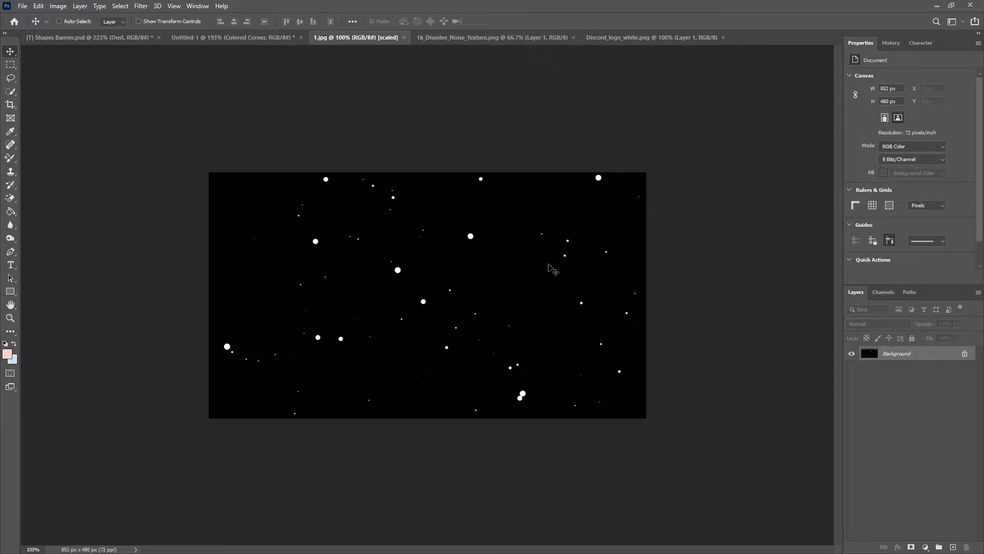
{"action": "left_click", "coordinate": [240, 39]}
{"action": "left_click_drag", "start_coordinate": [656, 306], "coordinate": [614, 324]}
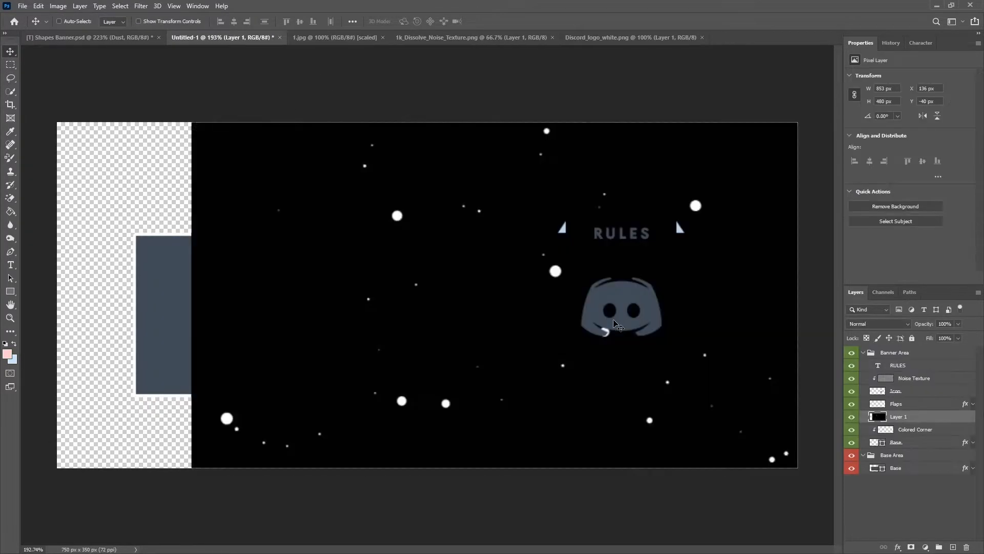
{"action": "left_click", "coordinate": [922, 422], "text": "alt"}
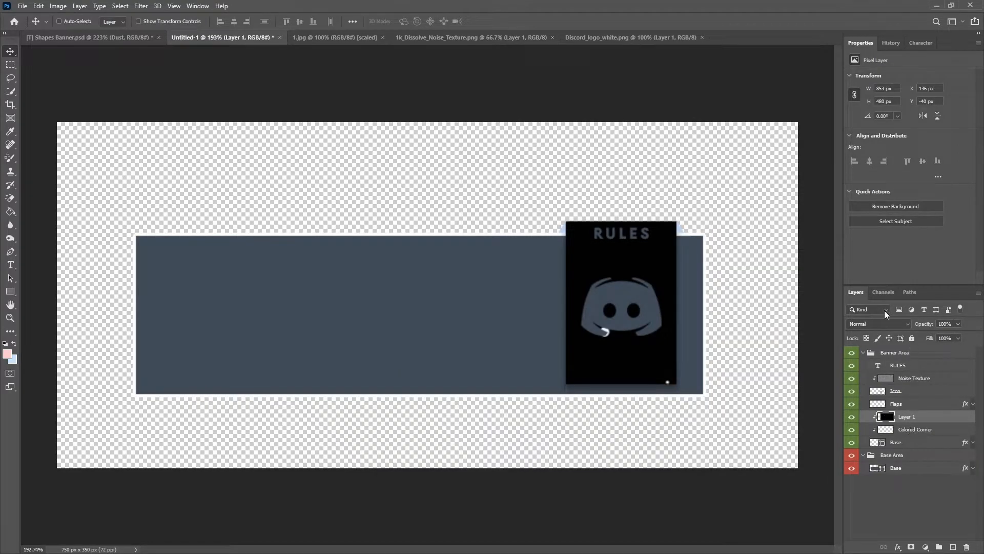
Step: Set the dust layer's blend mode to Color Dodge and its opacity to 80%
{"action": "left_click", "coordinate": [878, 324]}
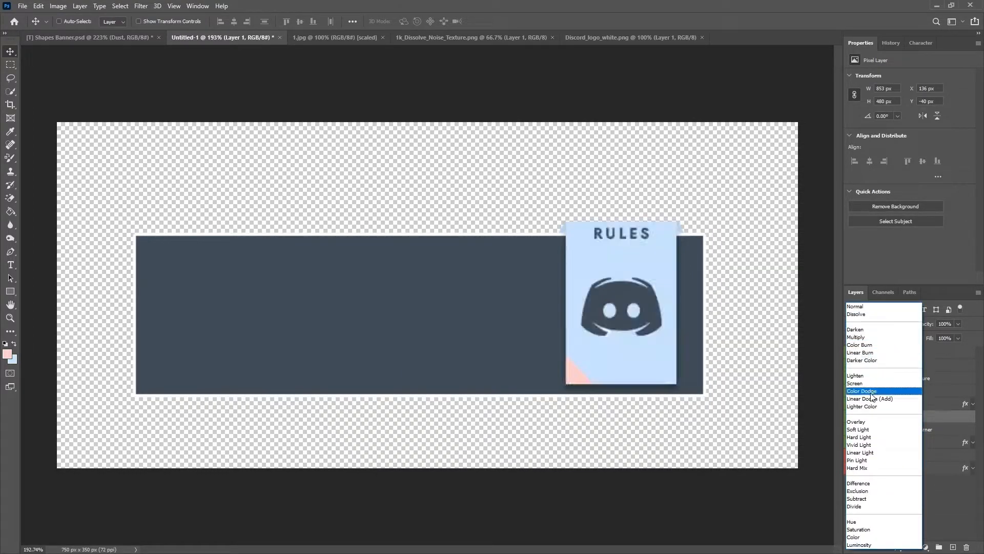
{"action": "left_click", "coordinate": [879, 378]}
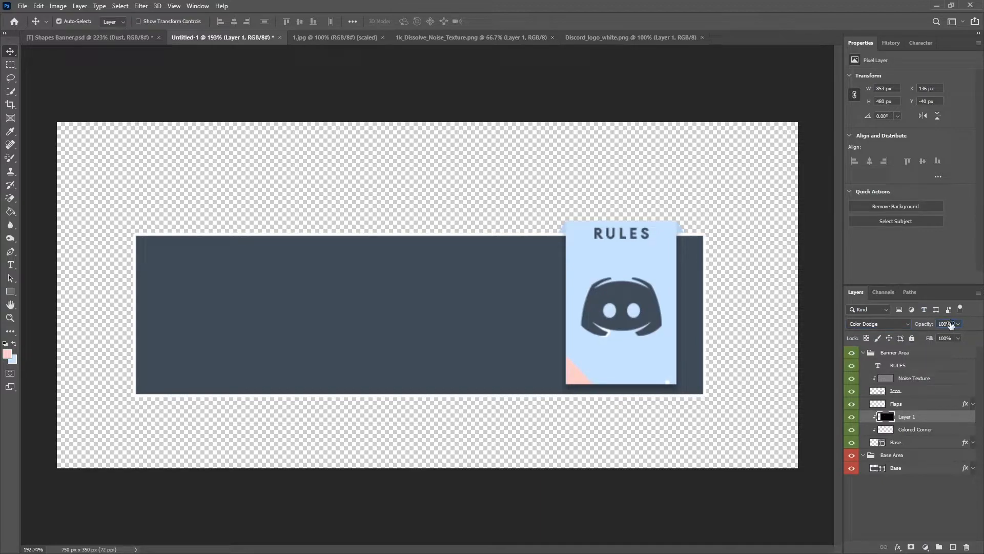
{"action": "type", "text": "8"}
Step: Scale and rotate the dust layer to portrait orientation, about 156 × 278 px, and position it over the blue ribbon
{"action": "scroll", "coordinate": [566, 260], "scroll_direction": "down", "scroll_amount": 3}
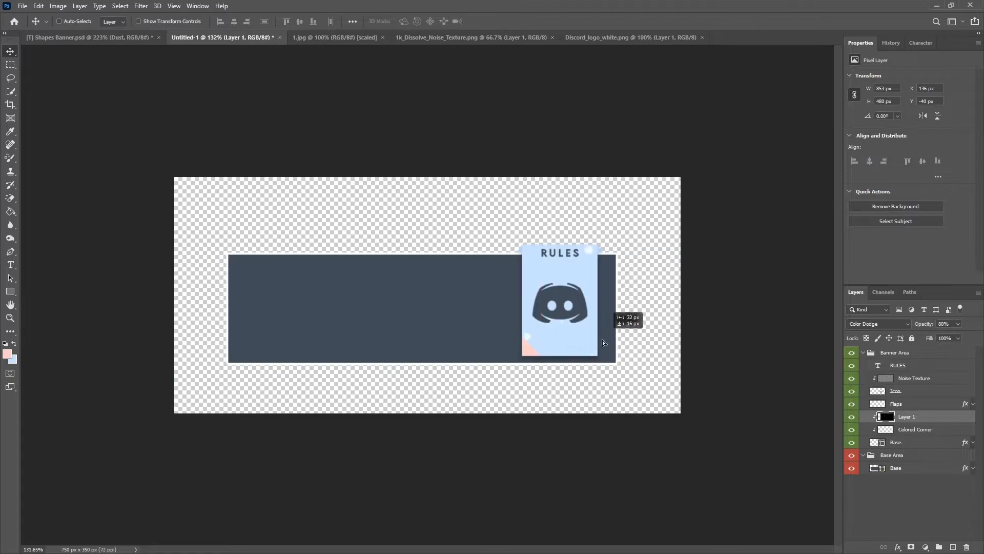
{"action": "key", "text": "ctrl+t"}
{"action": "scroll", "coordinate": [587, 354], "scroll_direction": "down", "scroll_amount": 1}
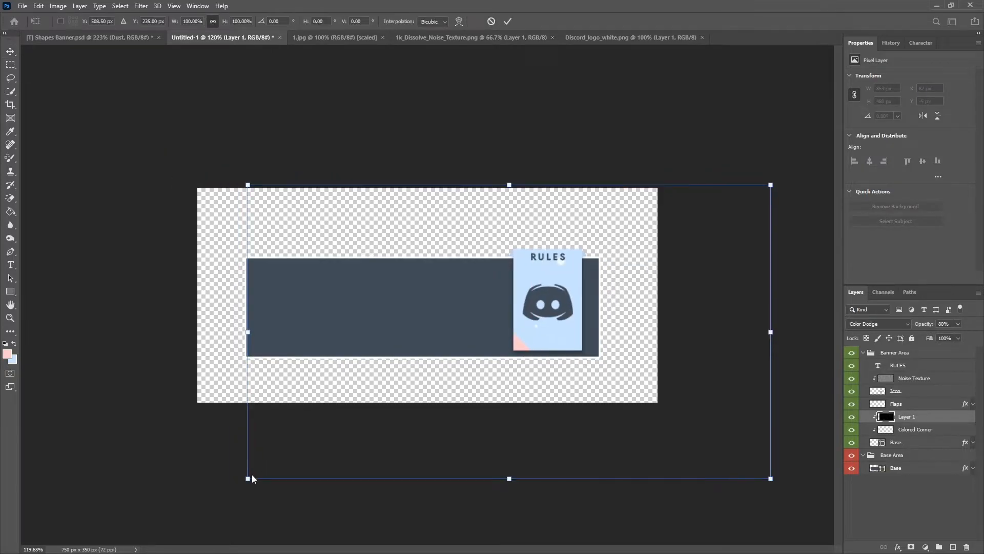
{"action": "left_click_drag", "start_coordinate": [247, 479], "coordinate": [591, 274]}
{"action": "left_click_drag", "start_coordinate": [701, 246], "coordinate": [530, 308]}
{"action": "scroll", "coordinate": [614, 288], "scroll_direction": "up", "scroll_amount": 3}
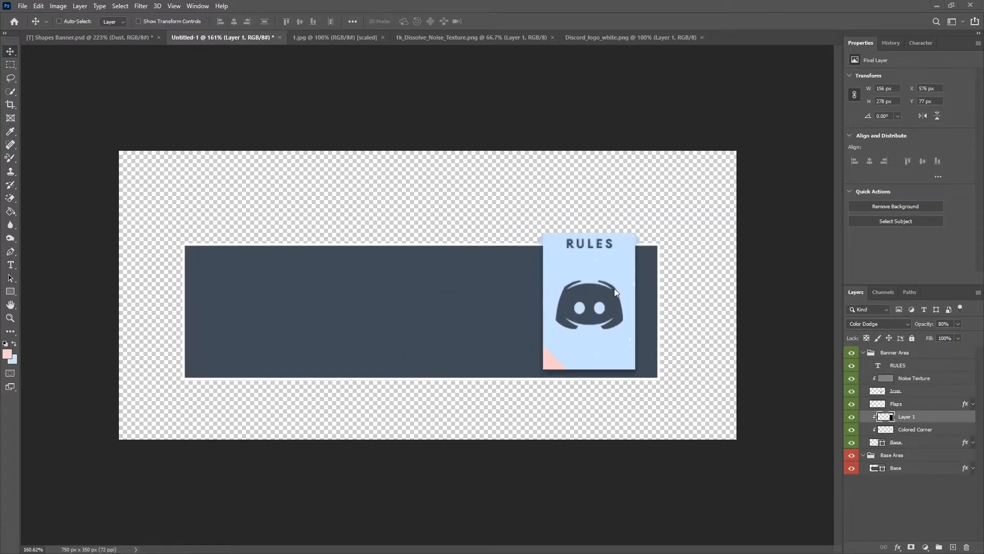
Step: Rename the dust layer "Dots"
{"action": "double_click", "coordinate": [910, 419]}
{"action": "key", "text": "Return"}
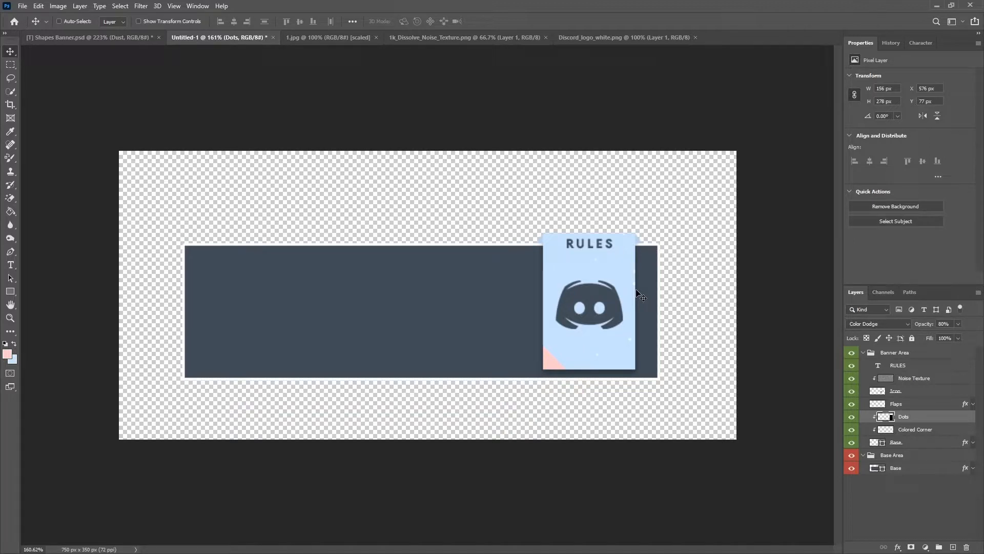
{"action": "left_click_drag", "start_coordinate": [594, 333], "coordinate": [600, 333]}
Step: Duplicate the Noise Texture layer into the Base Area group above Base and clip the copy to the Base layer
{"action": "left_click_drag", "start_coordinate": [910, 379], "coordinate": [904, 468]}
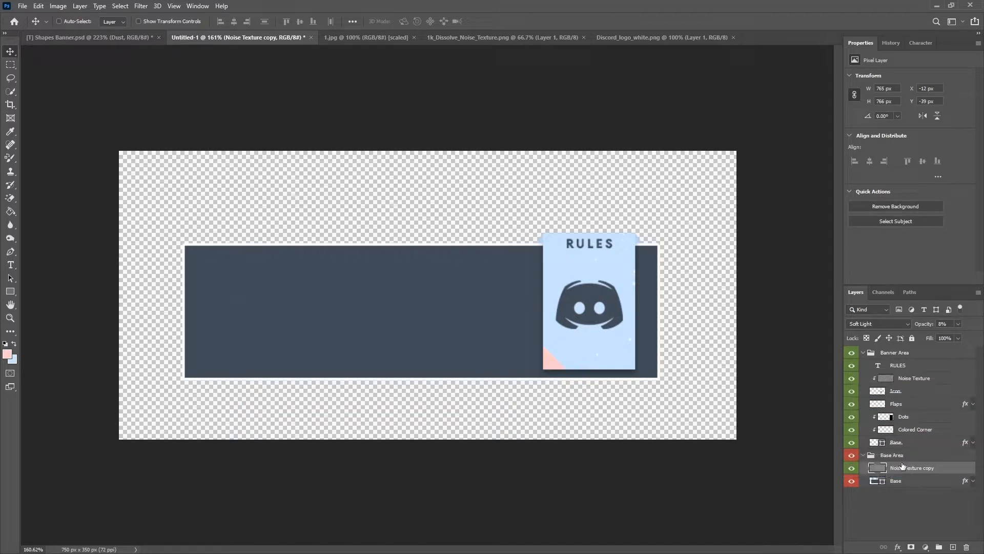
{"action": "left_click", "coordinate": [863, 352]}
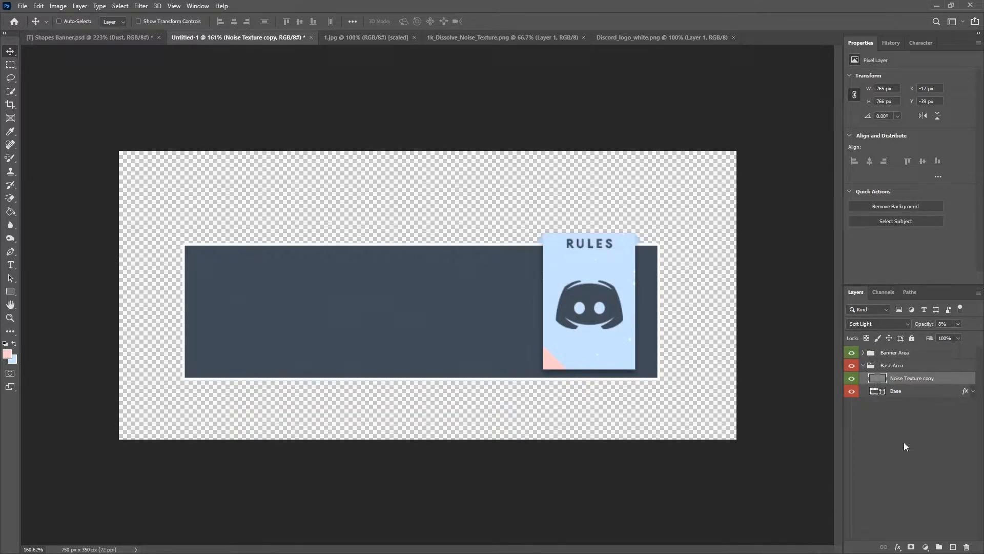
{"action": "left_click", "coordinate": [892, 385], "text": "alt"}
{"action": "scroll", "coordinate": [311, 362], "scroll_direction": "up", "scroll_amount": 5}
{"action": "scroll", "coordinate": [312, 360], "scroll_direction": "down", "scroll_amount": 5}
{"action": "scroll", "coordinate": [308, 353], "scroll_direction": "up", "scroll_amount": 3}
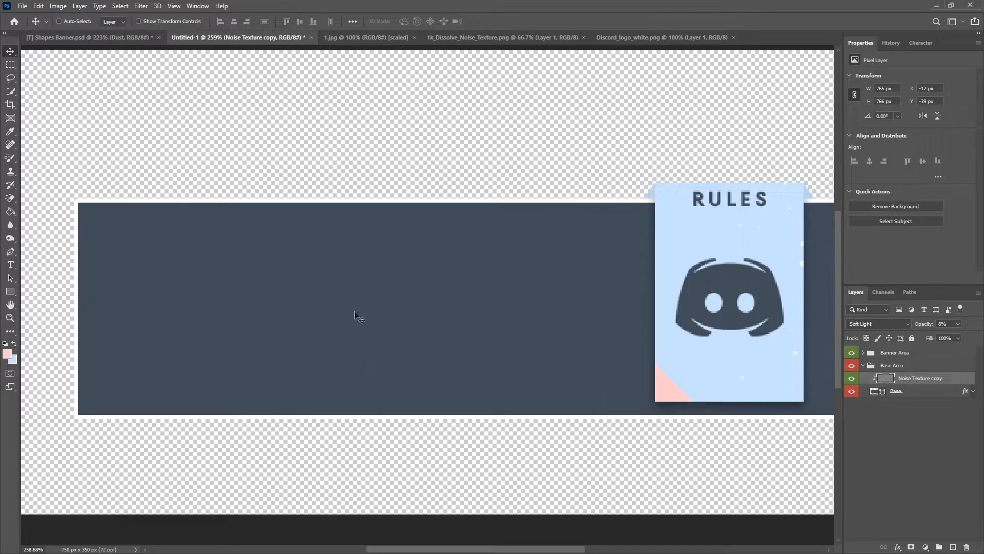
Step: Change the color label of the Noise Texture copy layer to Red
{"action": "right_click", "coordinate": [853, 380]}
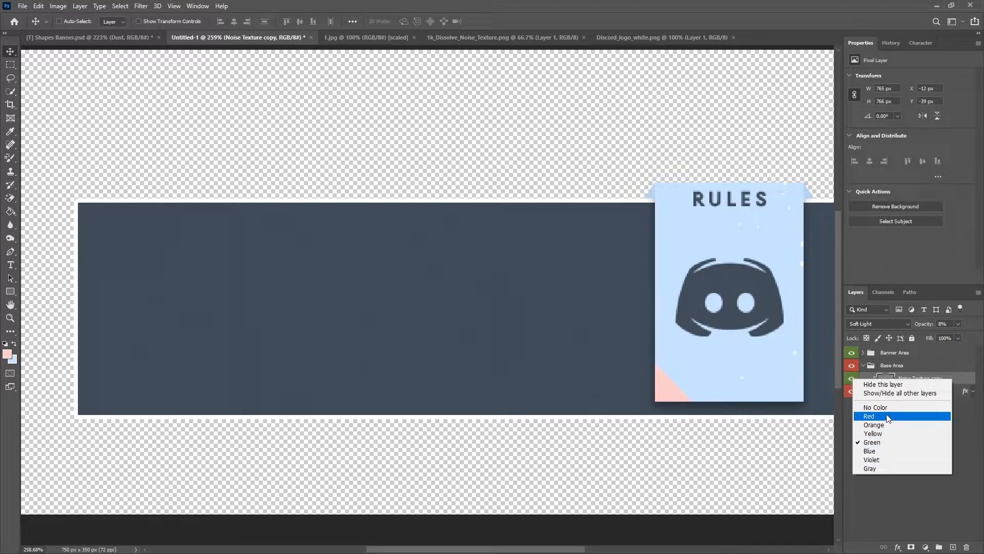
{"action": "left_click", "coordinate": [888, 417]}
{"action": "scroll", "coordinate": [249, 340], "scroll_direction": "down", "scroll_amount": 3}
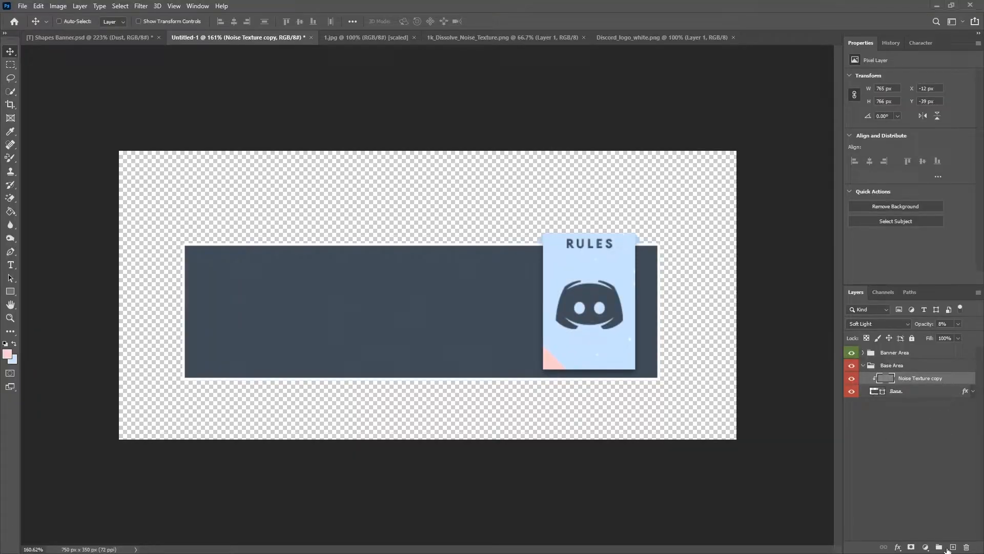
Step: Draw a rectangle about 7 × 26 px near the dark base's lower-left corner, above the noise texture copy
{"action": "left_click", "coordinate": [952, 547]}
{"action": "left_click", "coordinate": [11, 292]}
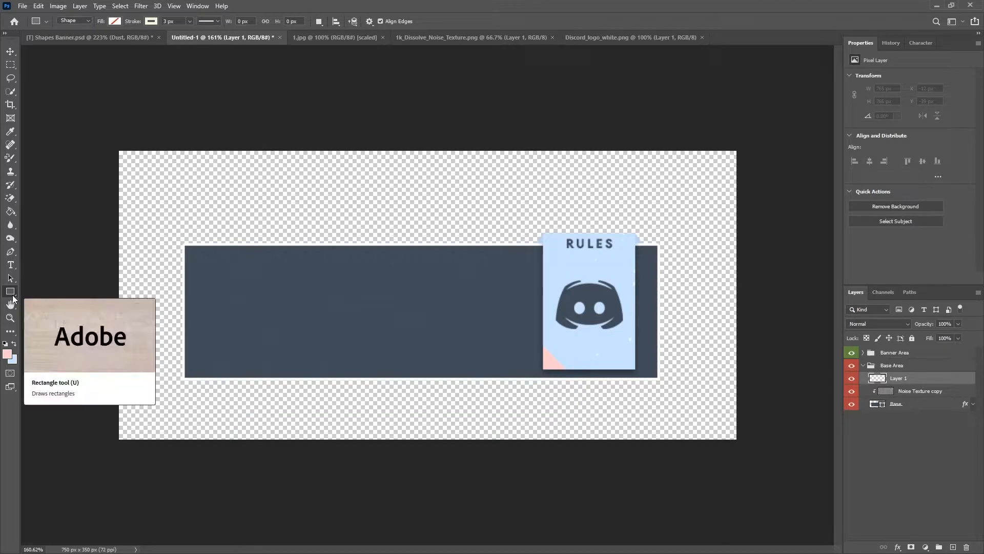
{"action": "scroll", "coordinate": [152, 389], "scroll_direction": "up", "scroll_amount": 12}
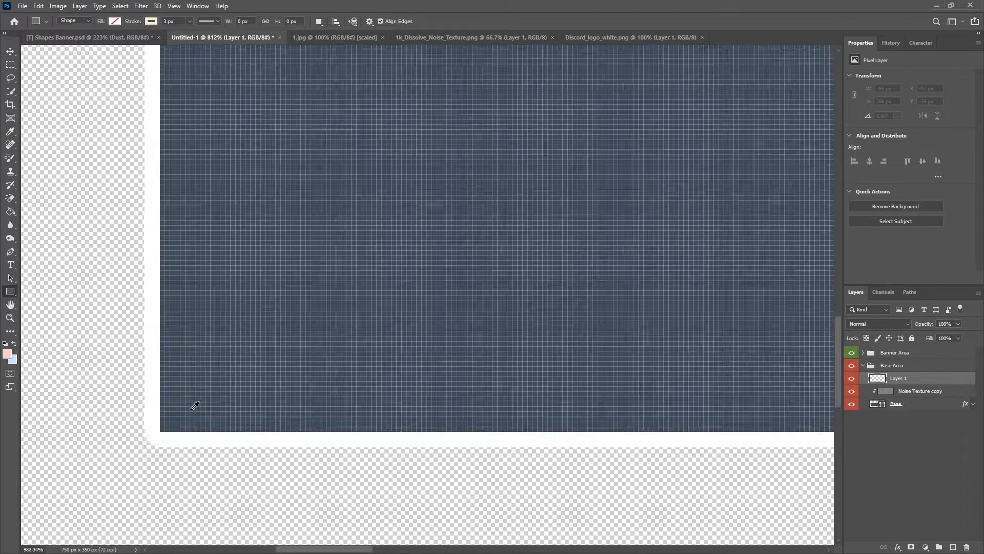
{"action": "left_click_drag", "start_coordinate": [154, 431], "coordinate": [195, 272]}
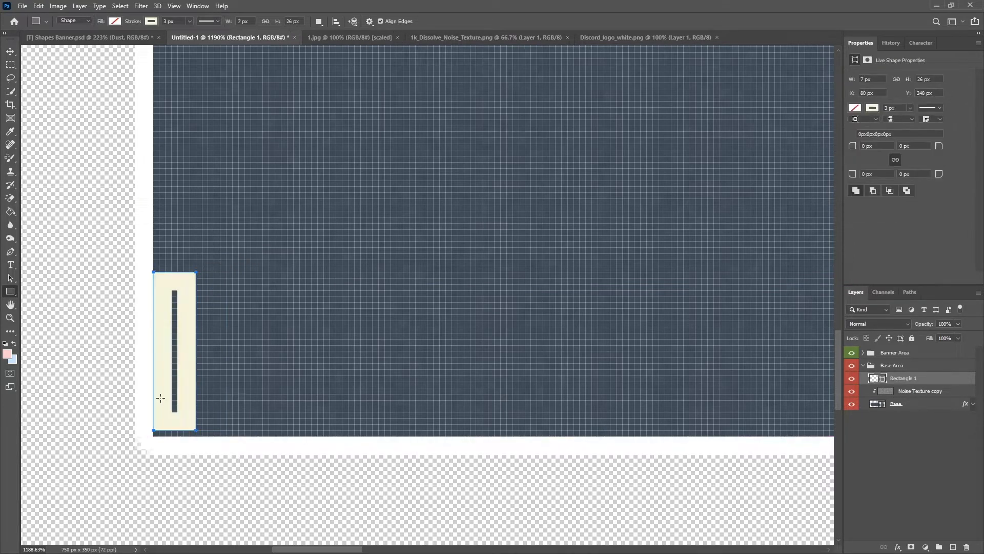
Step: Remove the rectangle's stroke and fill it with the recently used pink
{"action": "left_click", "coordinate": [152, 23]}
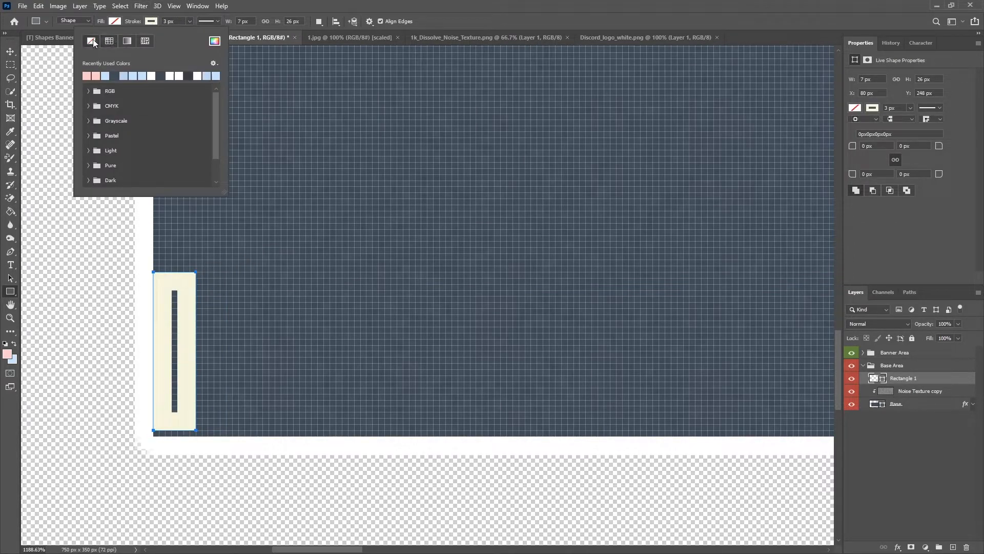
{"action": "left_click", "coordinate": [92, 40]}
{"action": "left_click", "coordinate": [115, 21]}
{"action": "left_click", "coordinate": [56, 74]}
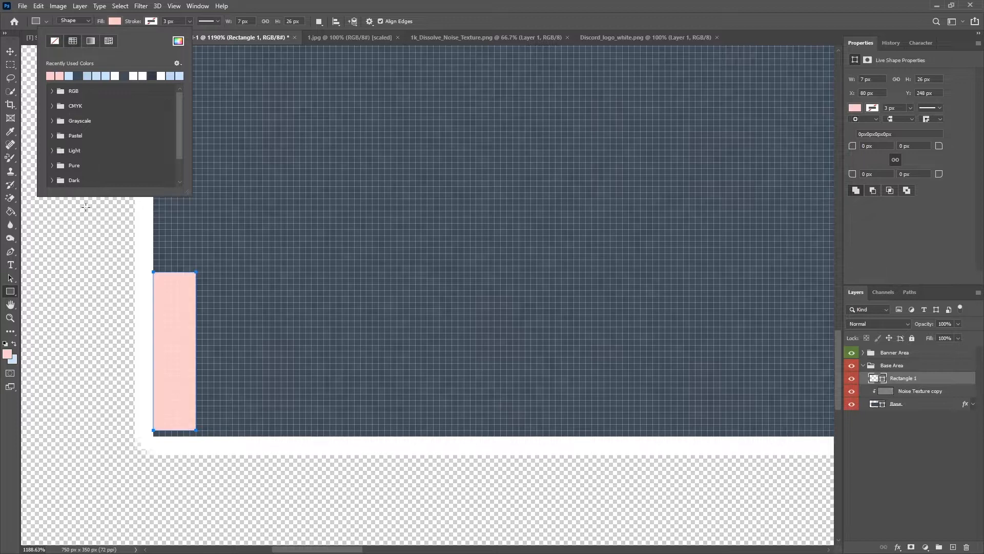
{"action": "left_click", "coordinate": [573, 4]}
Step: Resize the pink rectangle to 10 × 38 px and move it flush with the dark base's lower-left corner
{"action": "scroll", "coordinate": [429, 347], "scroll_direction": "down", "scroll_amount": 10}
{"action": "scroll", "coordinate": [421, 370], "scroll_direction": "up", "scroll_amount": 7}
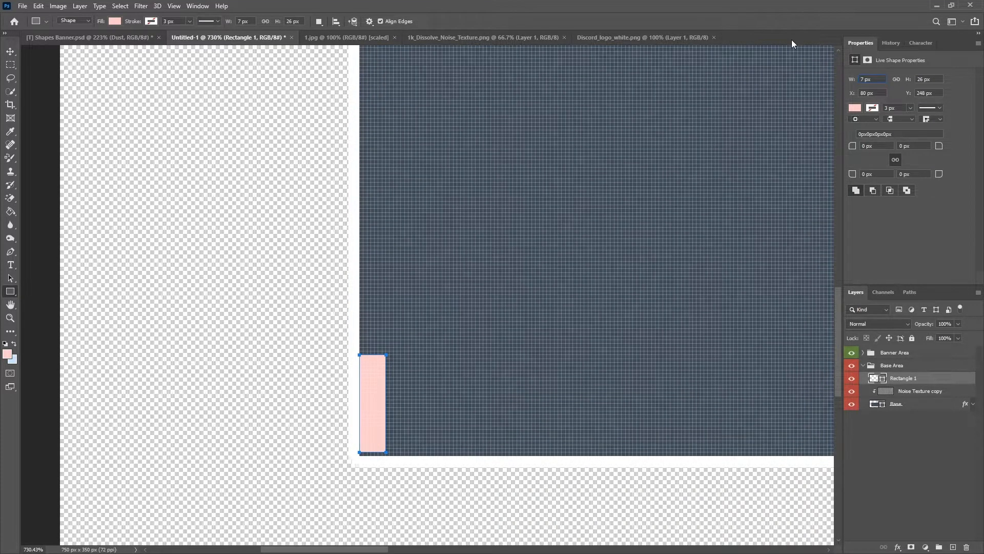
{"action": "type", "text": "10"}
{"action": "key", "text": "Return"}
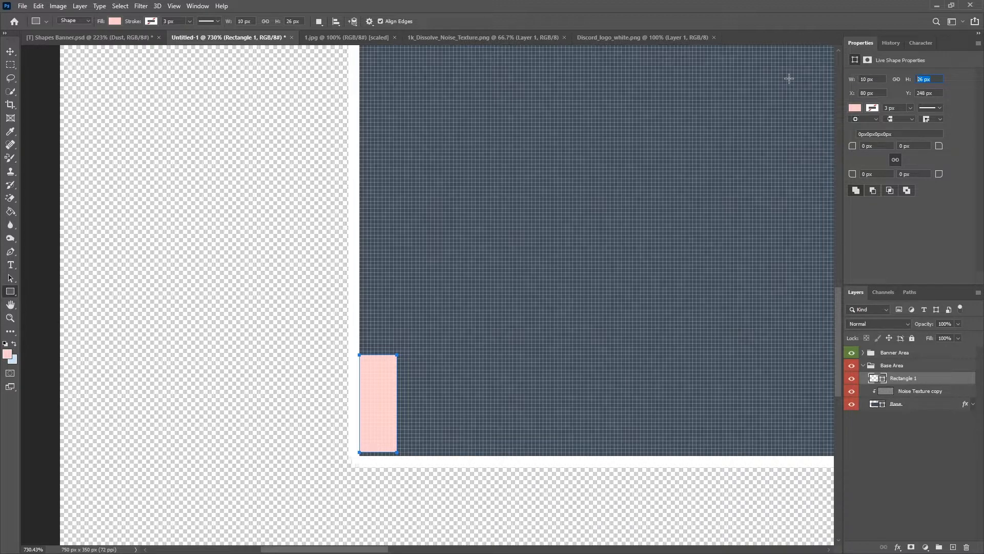
{"action": "type", "text": "38"}
{"action": "key", "text": "Return"}
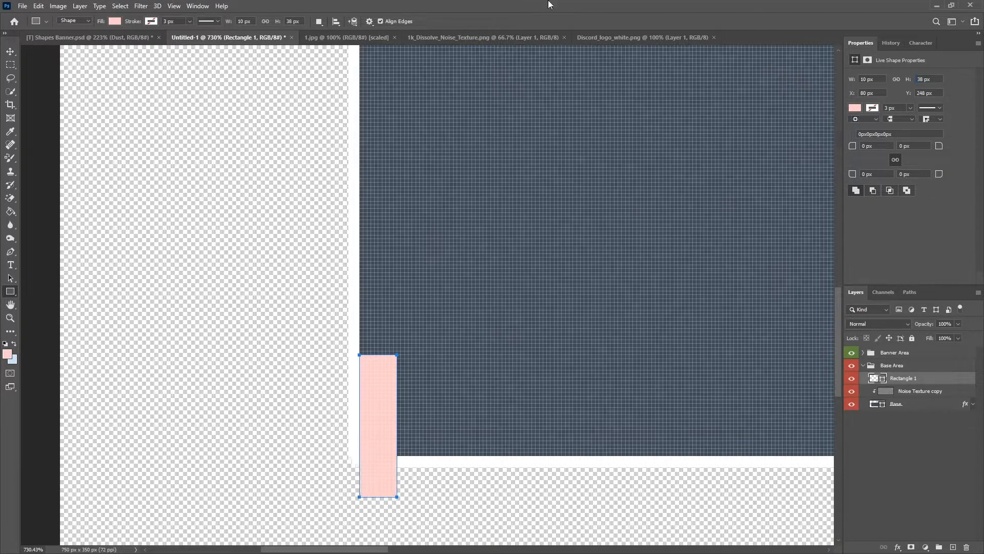
{"action": "key", "text": "v"}
{"action": "left_click_drag", "start_coordinate": [374, 421], "coordinate": [377, 379]}
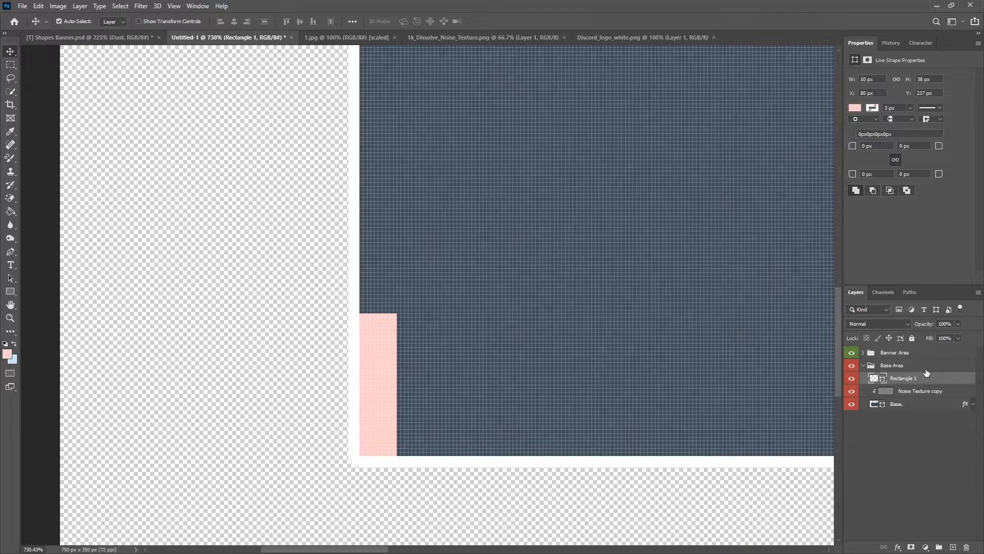
Step: Duplicate the pink rectangle and narrow the copy to a strip about 2.4 px wide along the rectangle's right edge
{"action": "key", "text": "ctrl+j"}
{"action": "mouse_move", "coordinate": [364, 369]}
{"action": "left_mouse_down"}
{"action": "mouse_move", "coordinate": [406, 369]}
{"action": "mouse_move", "coordinate": [402, 381]}
{"action": "mouse_move", "coordinate": [365, 381]}
{"action": "left_mouse_up"}
{"action": "key", "text": "ctrl+t"}
{"action": "scroll", "coordinate": [433, 384], "scroll_direction": "up", "scroll_amount": 5}
{"action": "scroll", "coordinate": [373, 370], "scroll_direction": "down", "scroll_amount": 4}
{"action": "left_click", "coordinate": [507, 21]}
{"action": "scroll", "coordinate": [354, 338], "scroll_direction": "up", "scroll_amount": 2}
Step: Stretch the thin pink strip upward to the dark base's top edge, about 160 px tall
{"action": "key", "text": "ctrl+t"}
{"action": "scroll", "coordinate": [358, 343], "scroll_direction": "down", "scroll_amount": 3}
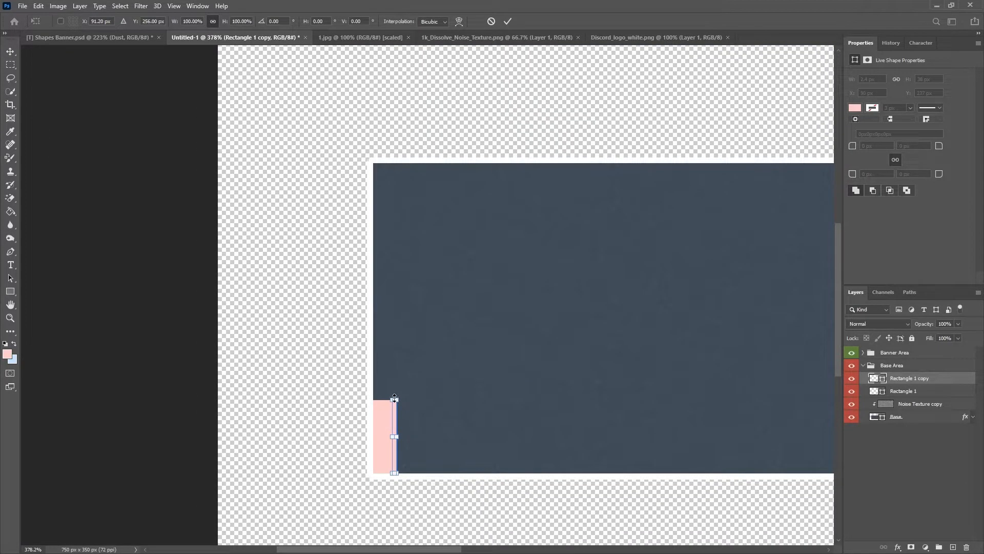
{"action": "left_click_drag", "start_coordinate": [395, 399], "coordinate": [395, 169]}
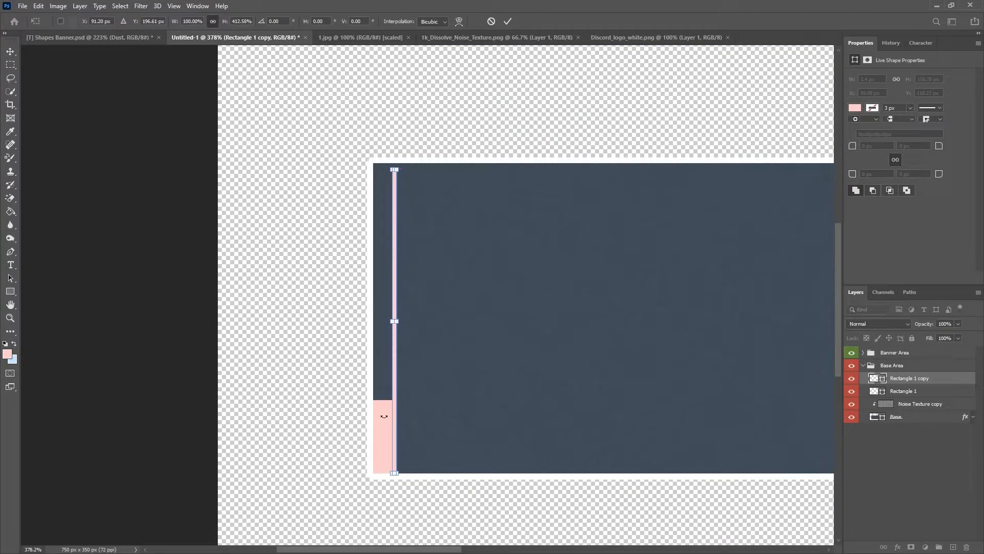
{"action": "scroll", "coordinate": [423, 153], "scroll_direction": "up", "scroll_amount": 10}
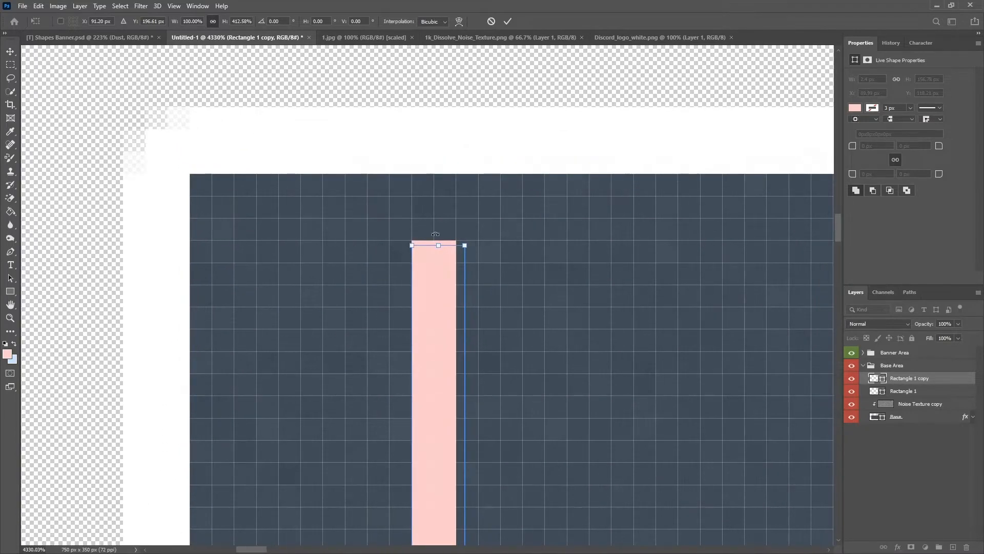
{"action": "left_click_drag", "start_coordinate": [436, 225], "coordinate": [439, 144]}
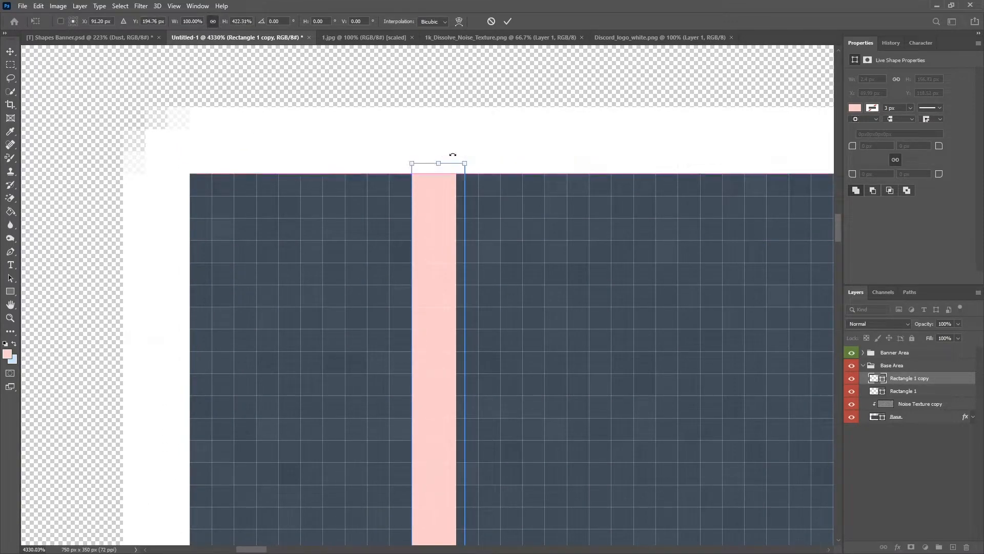
{"action": "scroll", "coordinate": [358, 410], "scroll_direction": "down", "scroll_amount": 10}
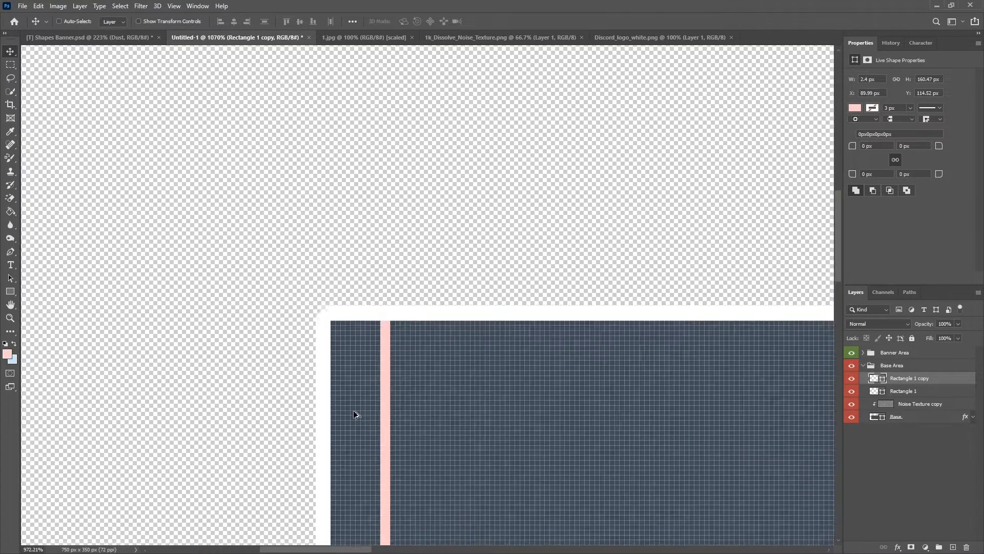
{"action": "scroll", "coordinate": [351, 402], "scroll_direction": "up", "scroll_amount": 3}
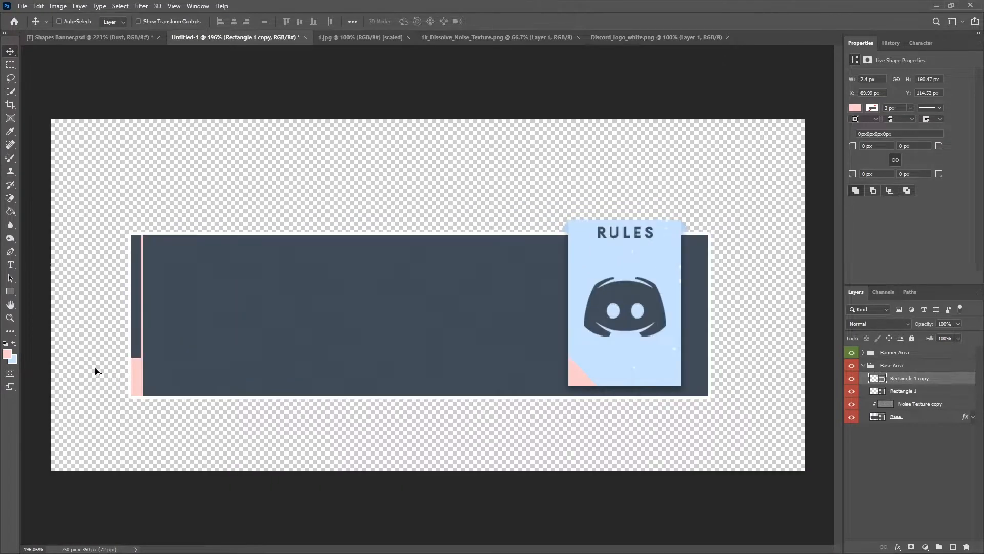
Step: Rename the pink rectangle layer "Left Corner Fill" and the thin strip layer "Left Corner Line"
{"action": "double_click", "coordinate": [907, 391]}
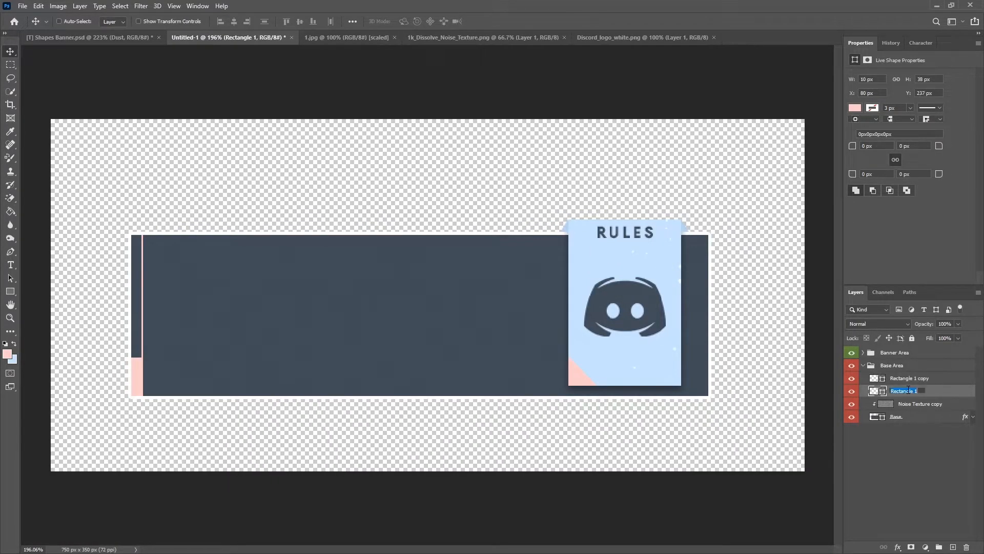
{"action": "type", "text": "Left Corner Fill"}
{"action": "key", "text": "Return"}
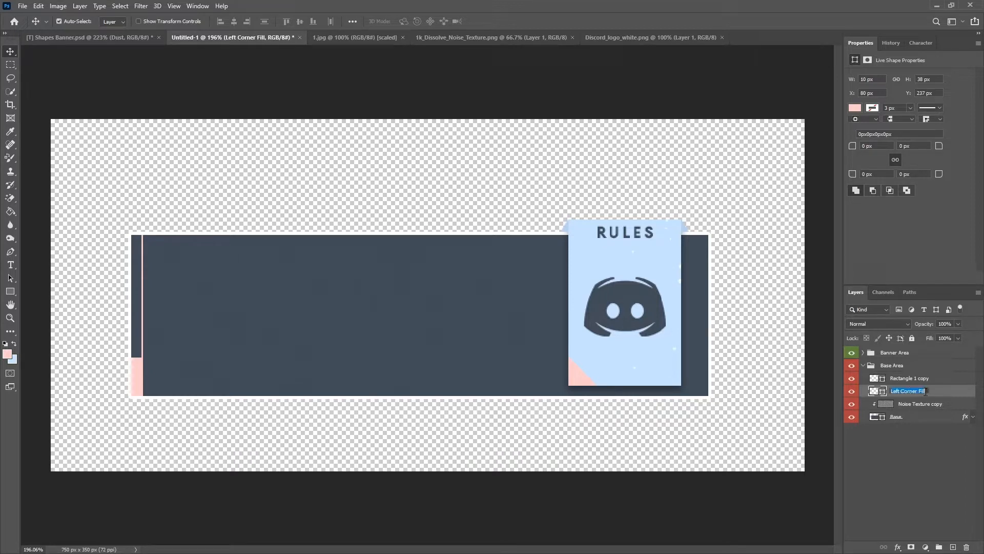
{"action": "double_click", "coordinate": [918, 381]}
{"action": "type", "text": "Left Corner Fill"}
{"action": "key", "text": "Return"}
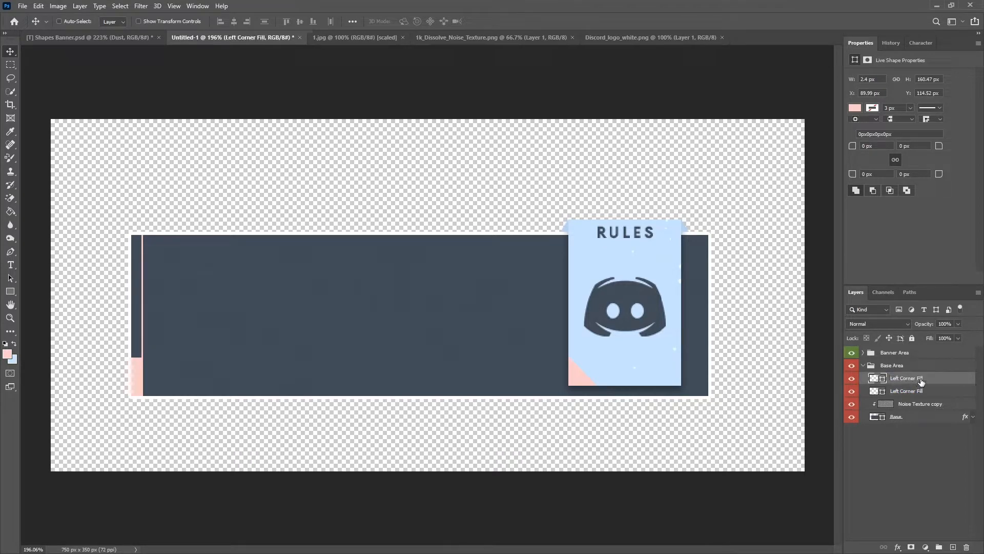
{"action": "type", "text": "ine"}
{"action": "key", "text": "Return"}
Step: Clip Left Corner Fill and Left Corner Line to the Base layer and label both layers Orange
{"action": "left_click", "coordinate": [905, 396], "text": "alt"}
{"action": "left_click", "coordinate": [915, 385], "text": "alt"}
{"action": "right_click", "coordinate": [850, 397]}
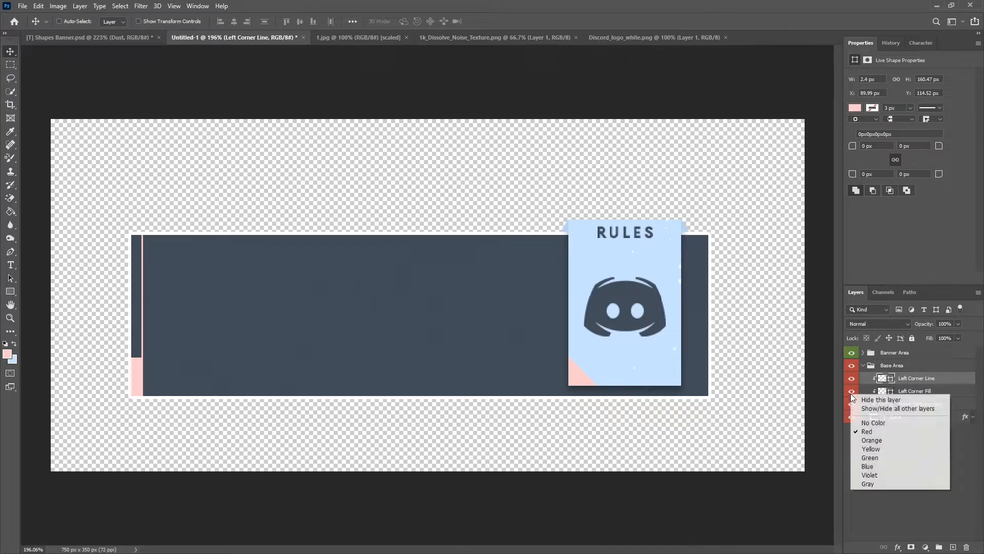
{"action": "left_click", "coordinate": [872, 442]}
{"action": "right_click", "coordinate": [849, 379]}
{"action": "left_click", "coordinate": [877, 425]}
{"action": "left_click", "coordinate": [894, 438]}
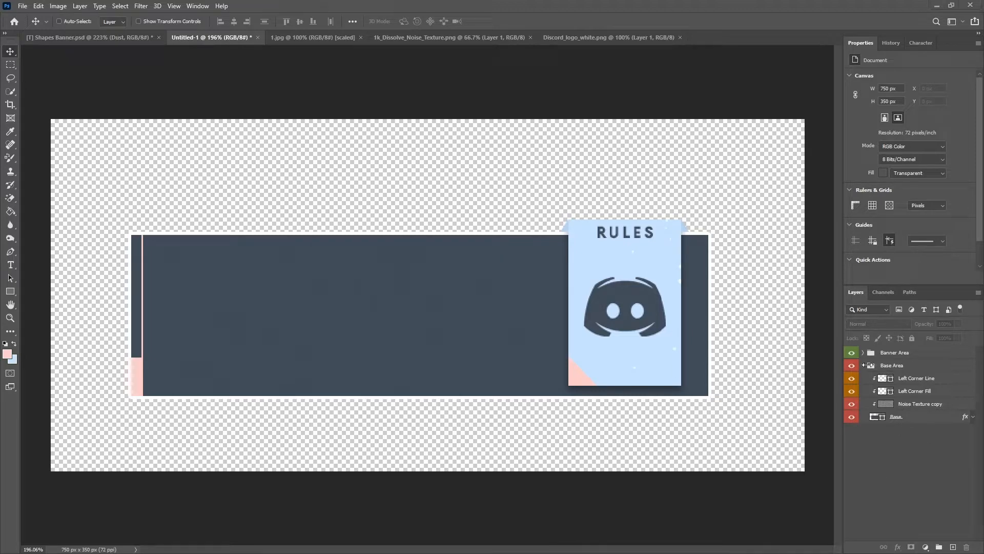
Step: Add a new layer above the Banner Area group and put it in a group named "Misc. Decor"
{"action": "left_click", "coordinate": [889, 353]}
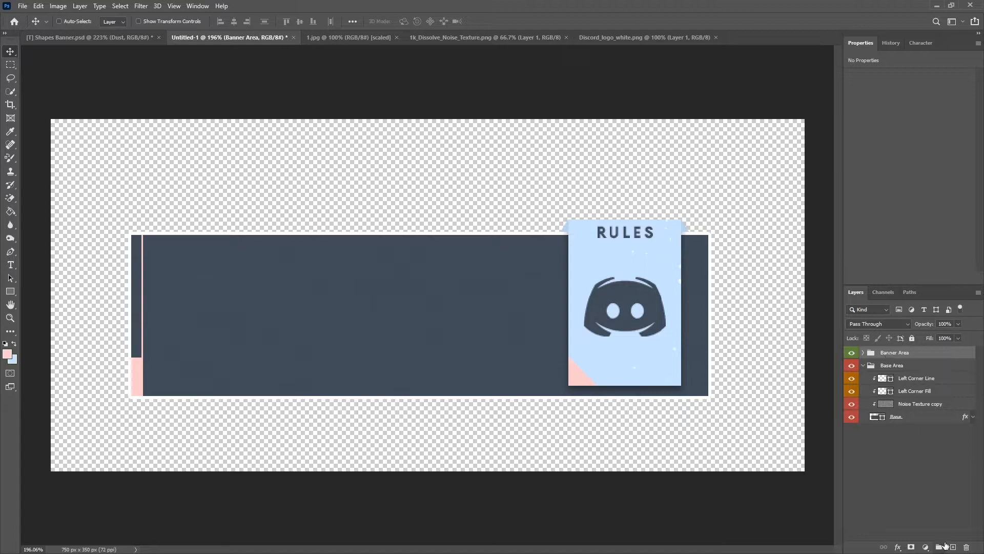
{"action": "left_click", "coordinate": [953, 547]}
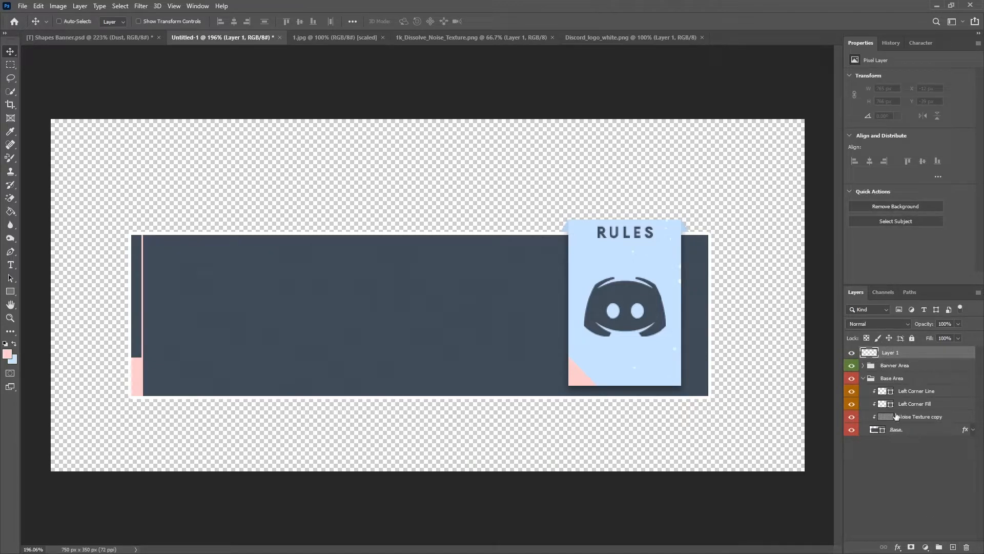
{"action": "key", "text": "ctrl+g"}
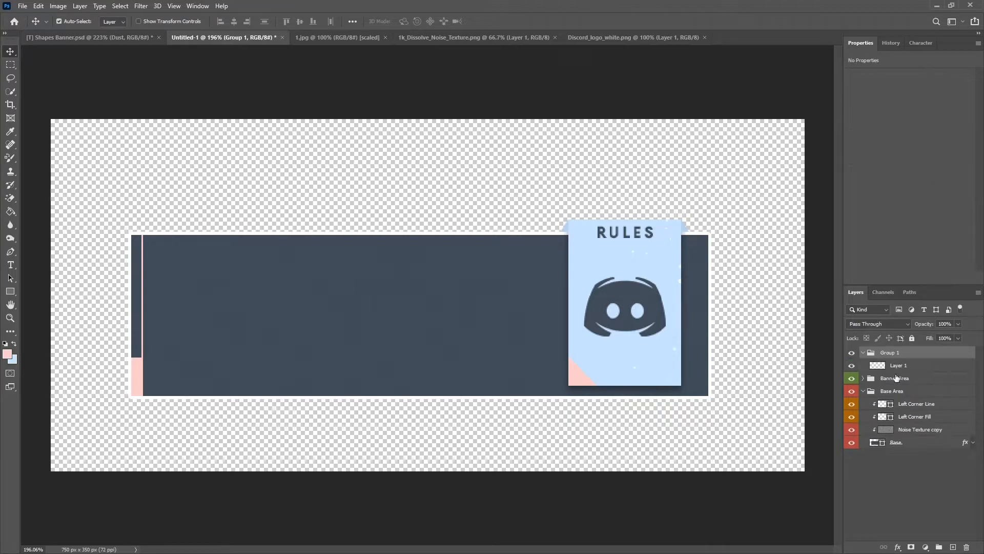
{"action": "double_click", "coordinate": [883, 353]}
{"action": "type", "text": "Misc. Decor"}
{"action": "key", "text": "Return"}
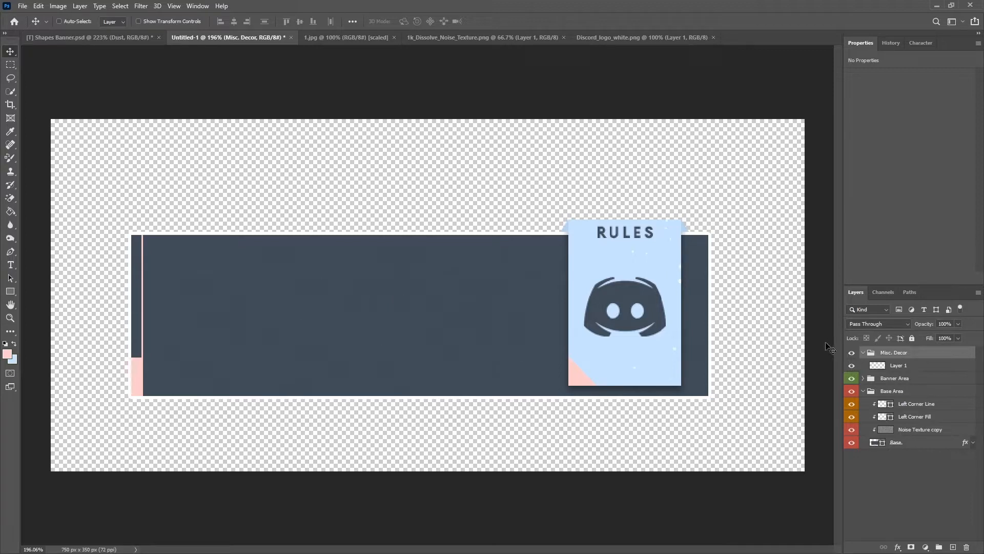
Step: Give the Misc. Decor group a Blue color label and select the empty layer inside it
{"action": "right_click", "coordinate": [851, 353]}
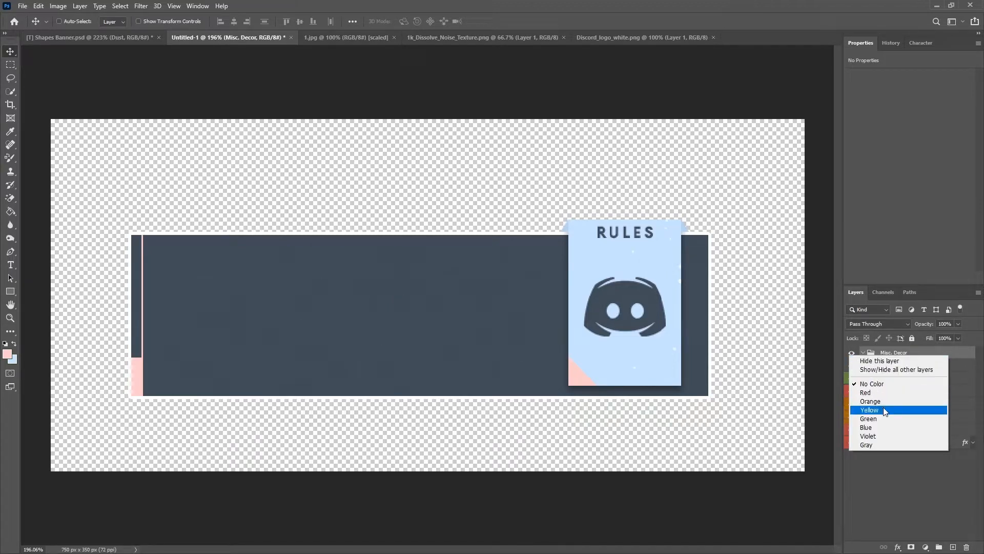
{"action": "left_click", "coordinate": [883, 428]}
{"action": "left_click", "coordinate": [894, 365]}
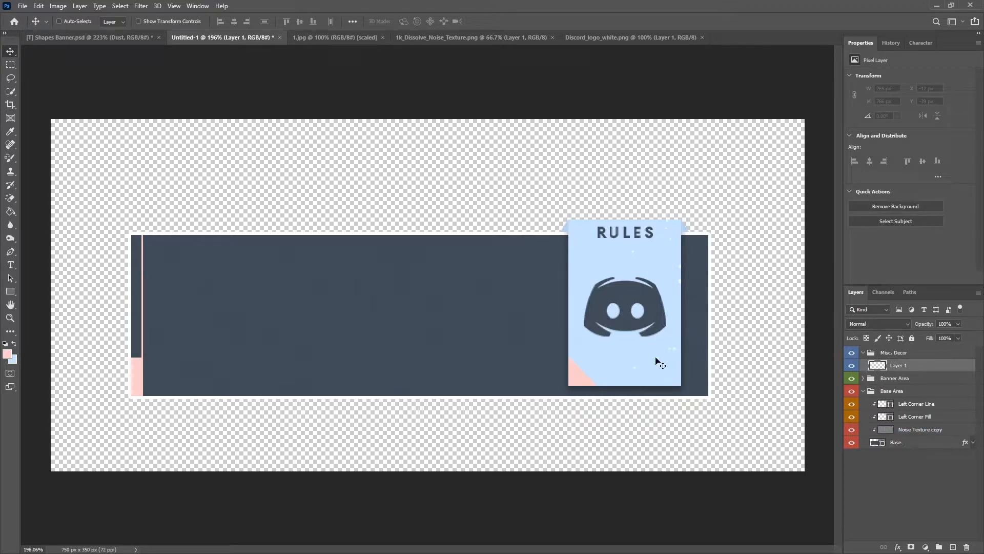
Step: Draw a rectangle about 58 × 26 px over the base's lower-right corner with no stroke and a light pink fill
{"action": "left_click", "coordinate": [10, 295]}
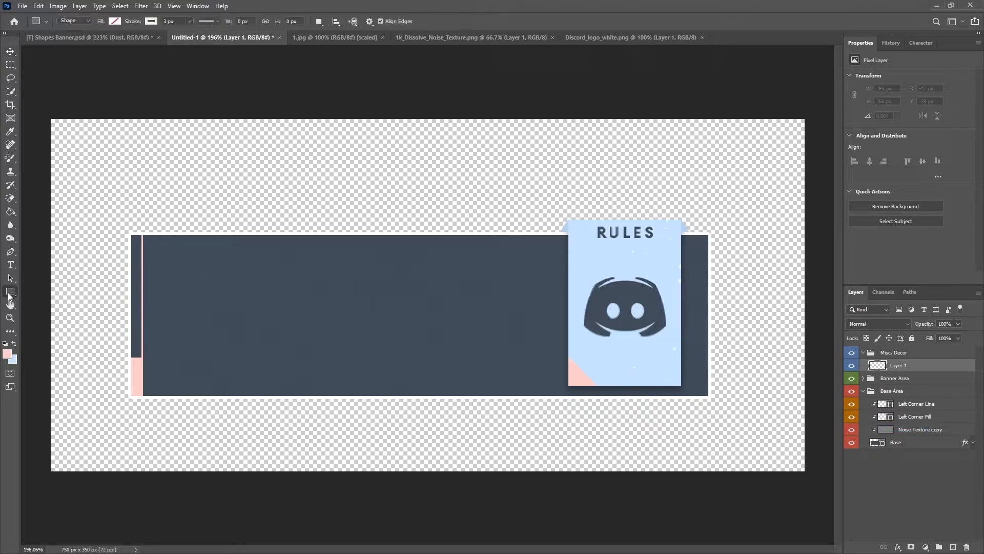
{"action": "scroll", "coordinate": [348, 355], "scroll_direction": "up", "scroll_amount": 1}
{"action": "right_click", "coordinate": [10, 292]}
{"action": "scroll", "coordinate": [712, 407], "scroll_direction": "up", "scroll_amount": 5}
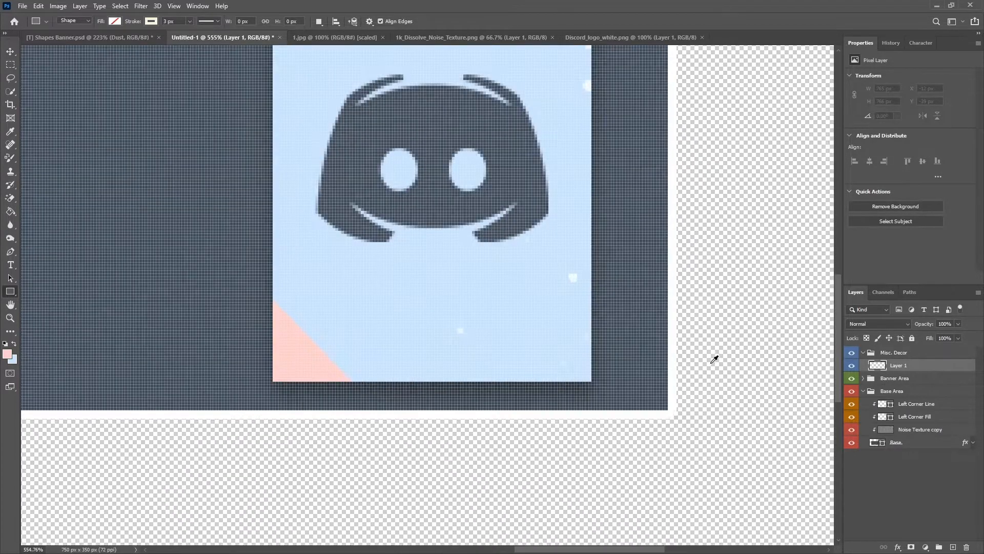
{"action": "left_click_drag", "start_coordinate": [677, 344], "coordinate": [511, 419]}
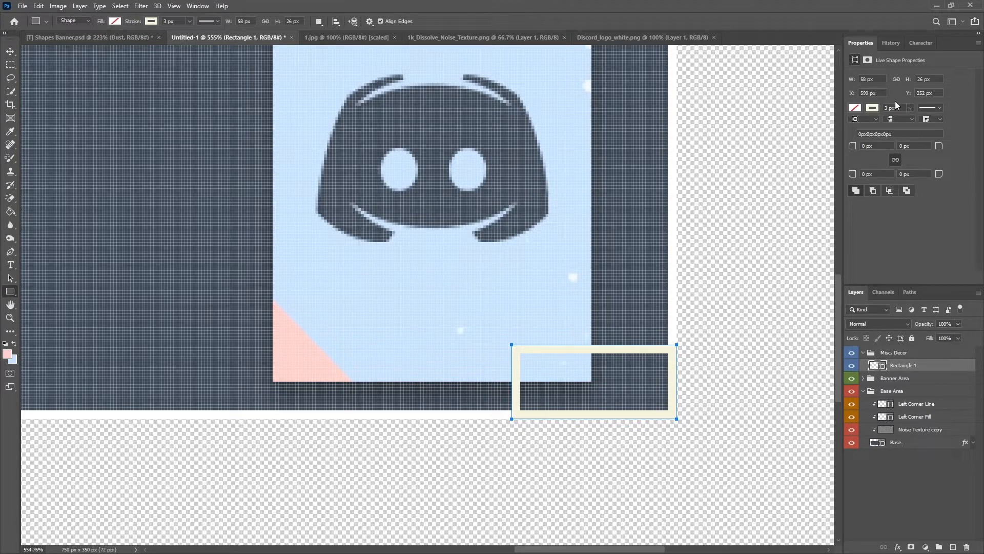
{"action": "left_click", "coordinate": [872, 108]}
{"action": "left_click", "coordinate": [848, 126]}
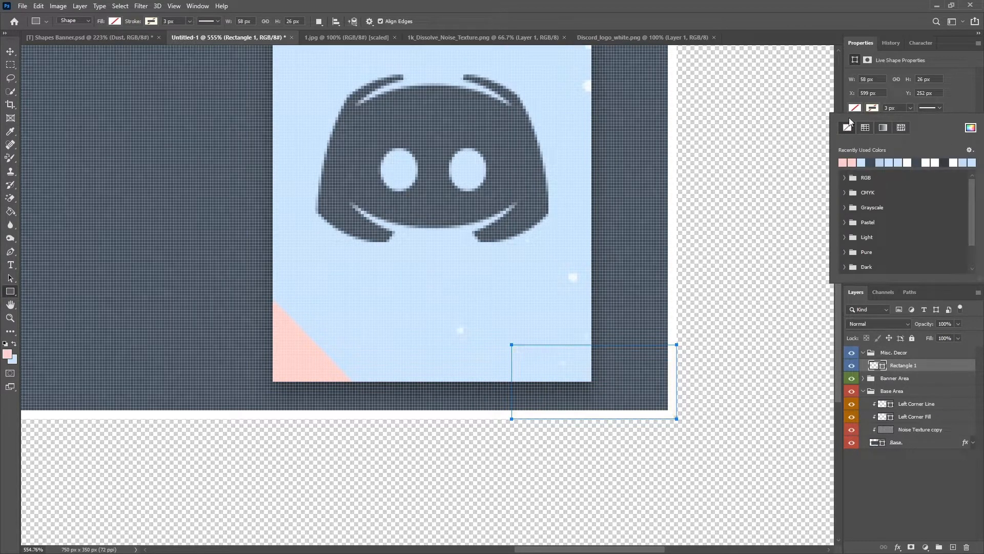
{"action": "left_click", "coordinate": [843, 162]}
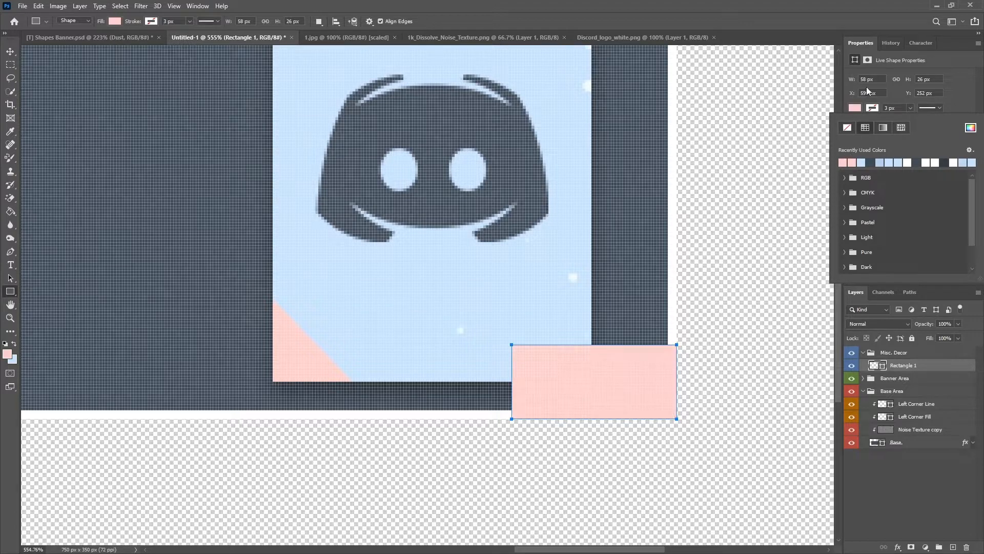
Step: Set the pink rectangle's width to 47 px and height to 22 px
{"action": "left_click", "coordinate": [879, 82]}
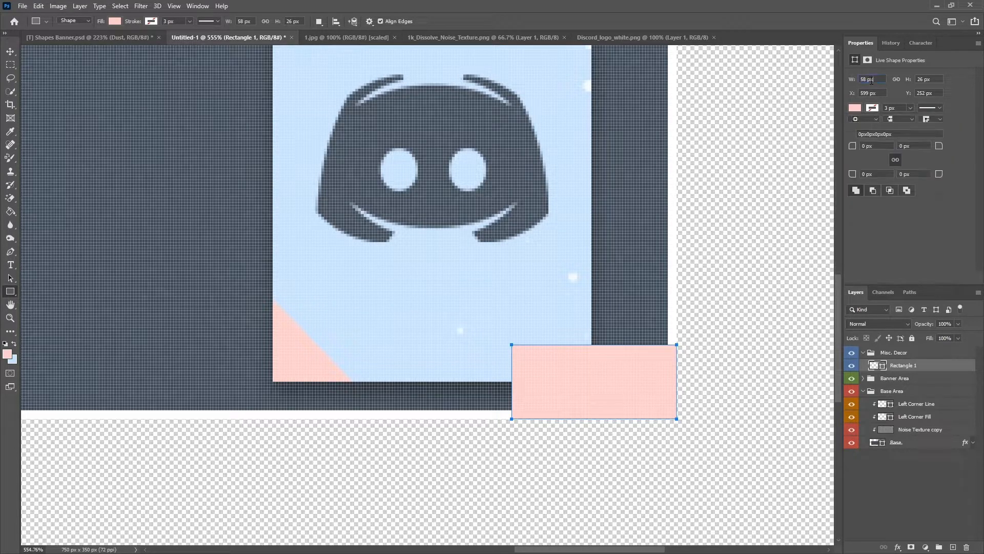
{"action": "type", "text": "47"}
{"action": "key", "text": "Return"}
{"action": "left_click", "coordinate": [934, 78]}
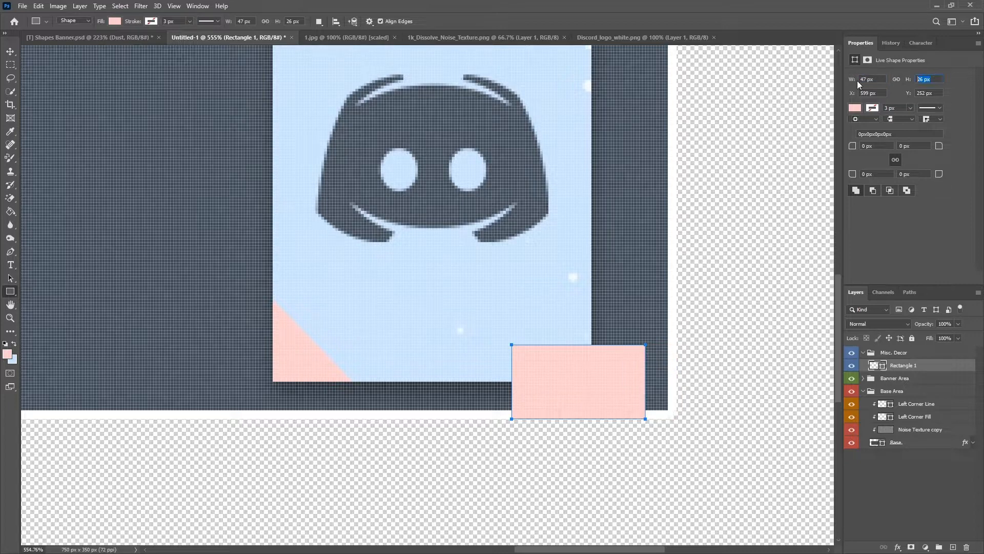
{"action": "type", "text": "22"}
{"action": "key", "text": "Return"}
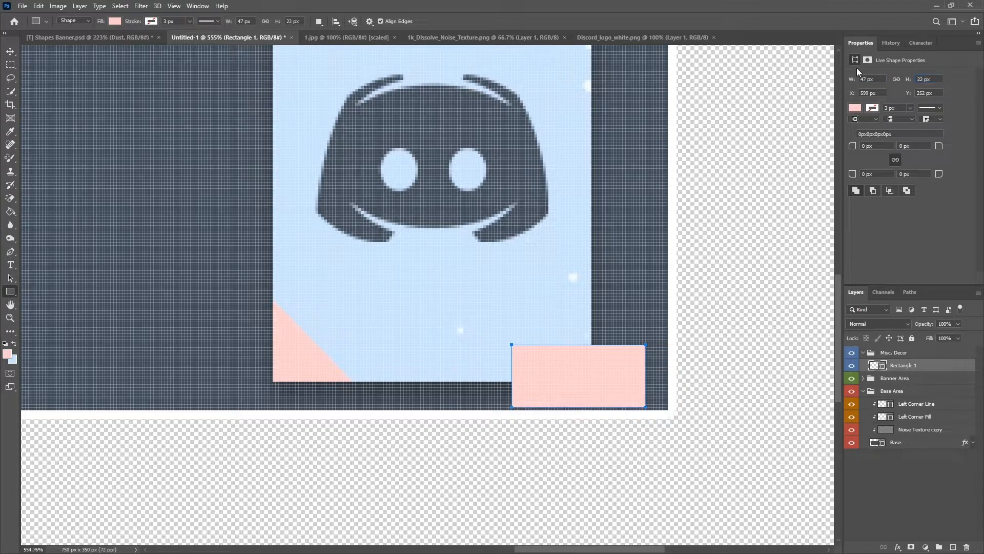
Step: Move the pink rectangle to X 610 px, Y 256 px, flush with the outer lower-right corner of the white border
{"action": "left_click", "coordinate": [10, 52]}
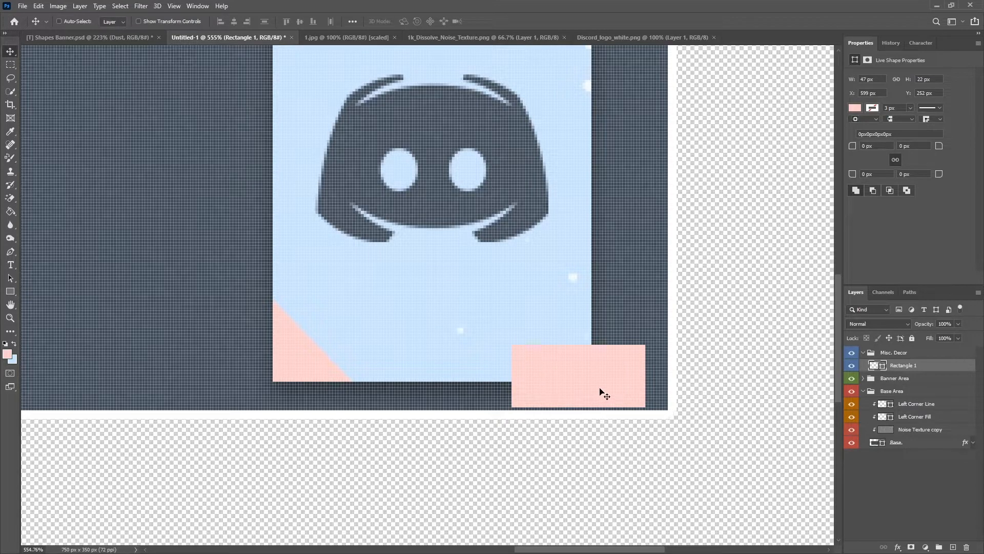
{"action": "left_click_drag", "start_coordinate": [608, 391], "coordinate": [638, 395]}
{"action": "scroll", "coordinate": [733, 449], "scroll_direction": "up", "scroll_amount": 10}
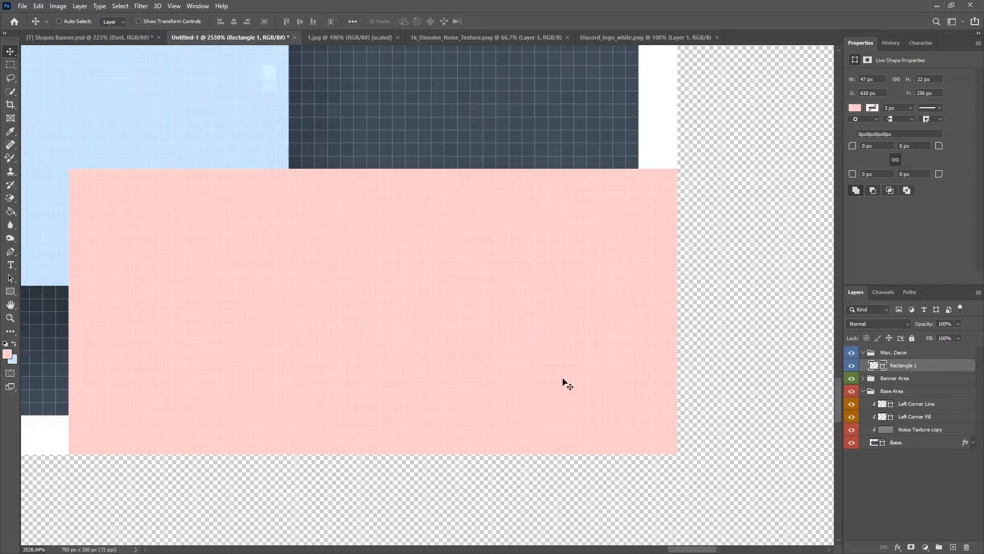
{"action": "mouse_move", "coordinate": [567, 384]}
{"action": "left_mouse_down"}
{"action": "mouse_move", "coordinate": [525, 371]}
{"action": "mouse_move", "coordinate": [562, 373]}
{"action": "left_mouse_up"}
{"action": "scroll", "coordinate": [315, 495], "scroll_direction": "down", "scroll_amount": 3}
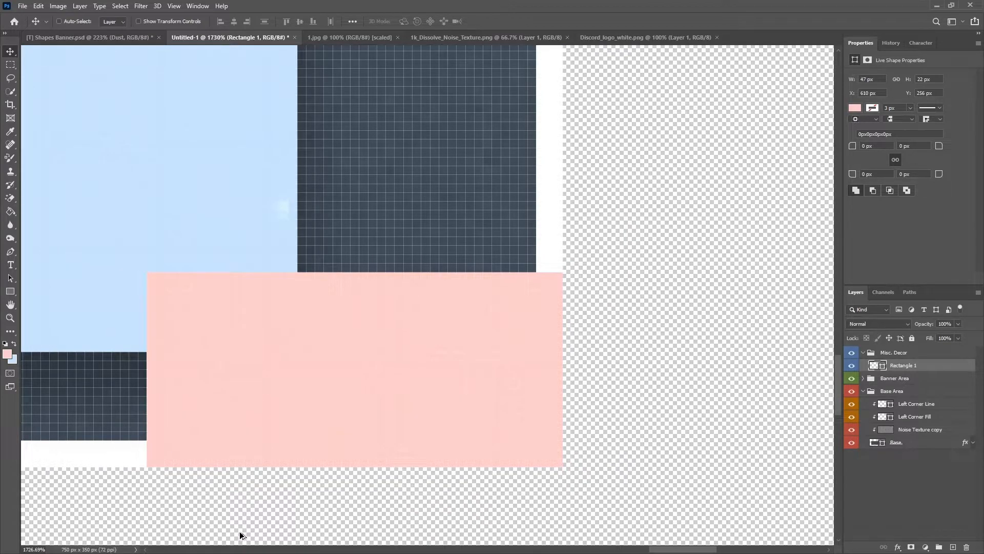
{"action": "scroll", "coordinate": [244, 491], "scroll_direction": "down", "scroll_amount": 10}
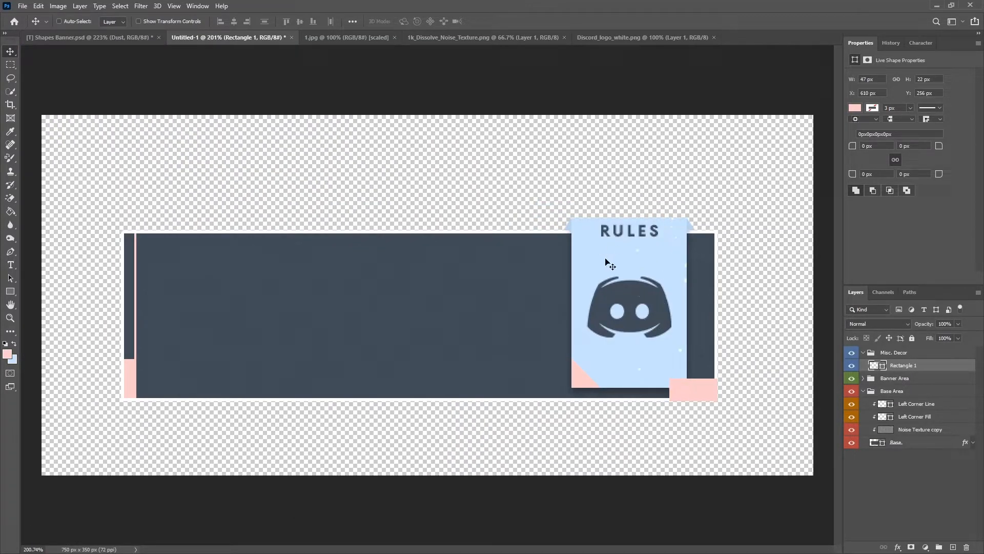
Step: Rename the pink rectangle's layer "Right Corner Overlap" and collapse the Misc. Decor group
{"action": "double_click", "coordinate": [902, 365]}
{"action": "type", "text": "Right Corner Overlap"}
{"action": "key", "text": "Return"}
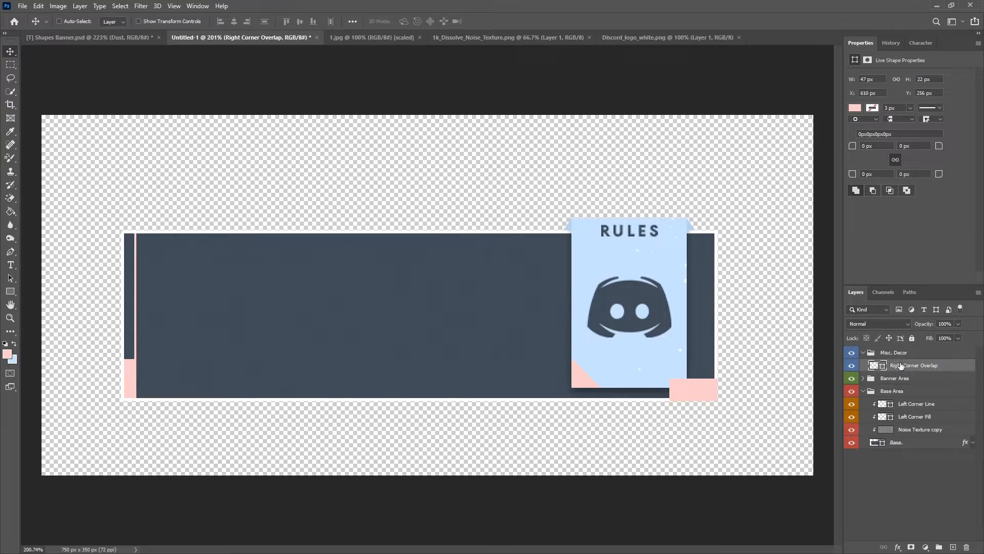
{"action": "left_click", "coordinate": [863, 353]}
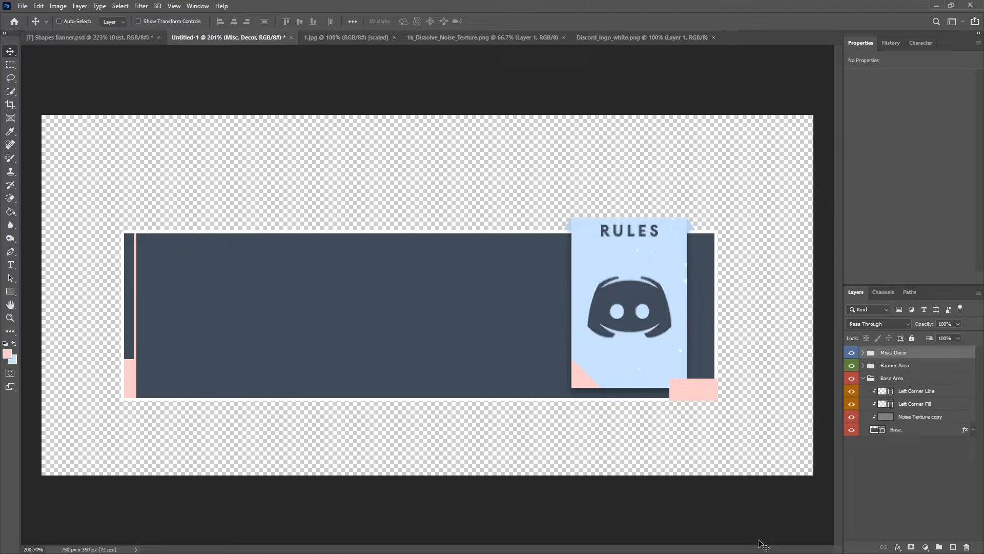
Step: Add a new clipped layer directly above the Base layer and set the foreground color to #36404b
{"action": "left_click", "coordinate": [917, 435]}
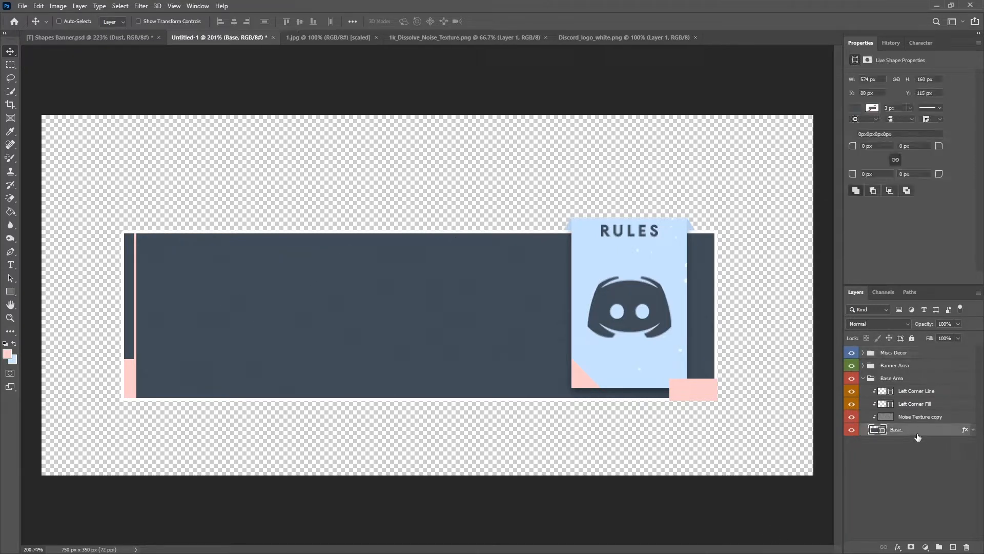
{"action": "left_click", "coordinate": [953, 548]}
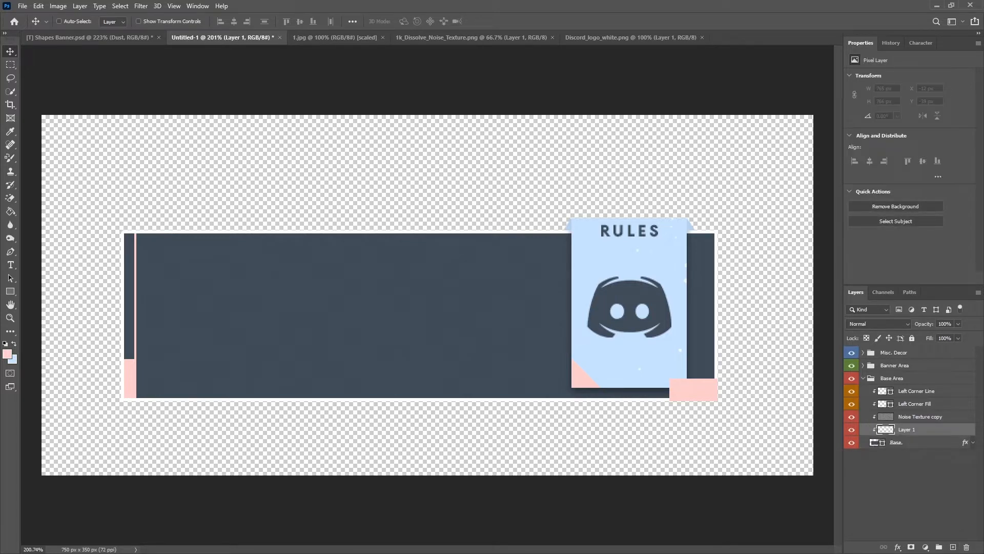
{"action": "left_click", "coordinate": [8, 356]}
{"action": "type", "text": "36404b"}
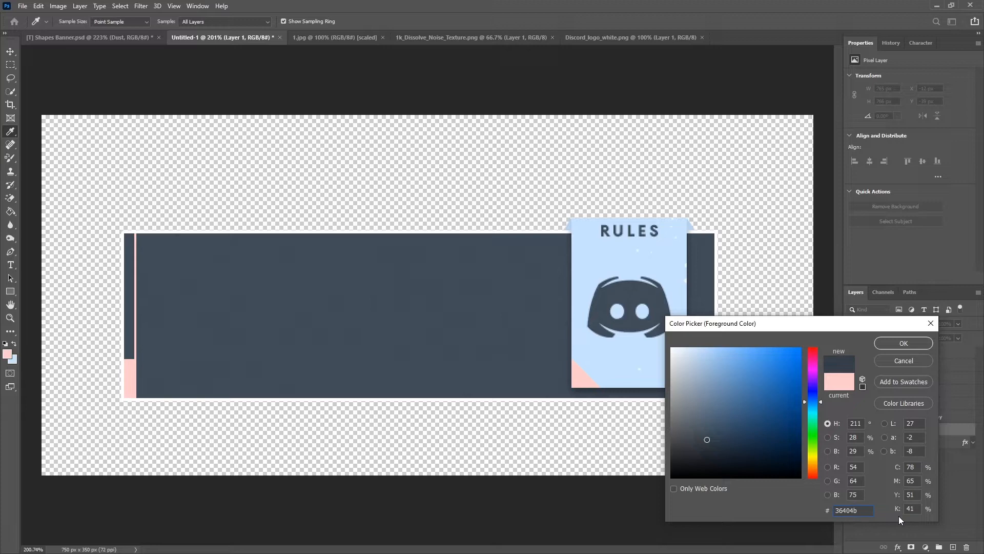
{"action": "left_click", "coordinate": [904, 343]}
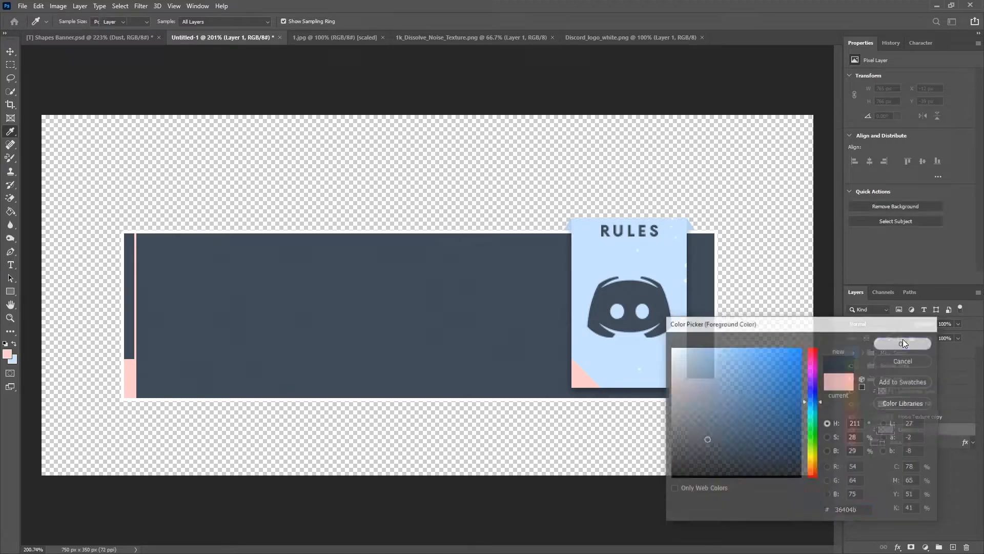
Step: Draw a closed Pen path about 406 × 208 px around the base's left part, its right side curving from top to bottom edge
{"action": "left_click", "coordinate": [10, 252]}
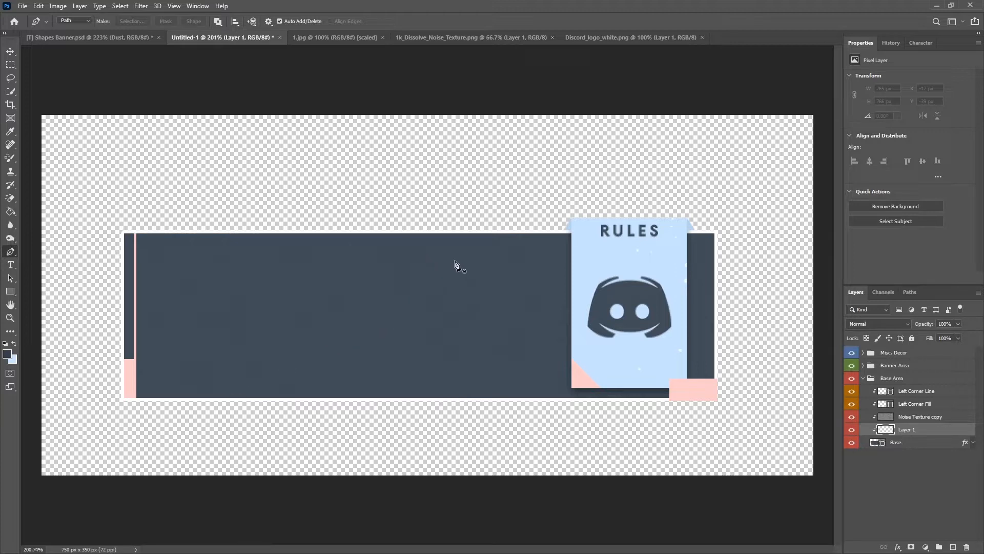
{"action": "left_click", "coordinate": [499, 228]}
{"action": "left_click", "coordinate": [372, 405]}
{"action": "key", "text": "ctrl+z"}
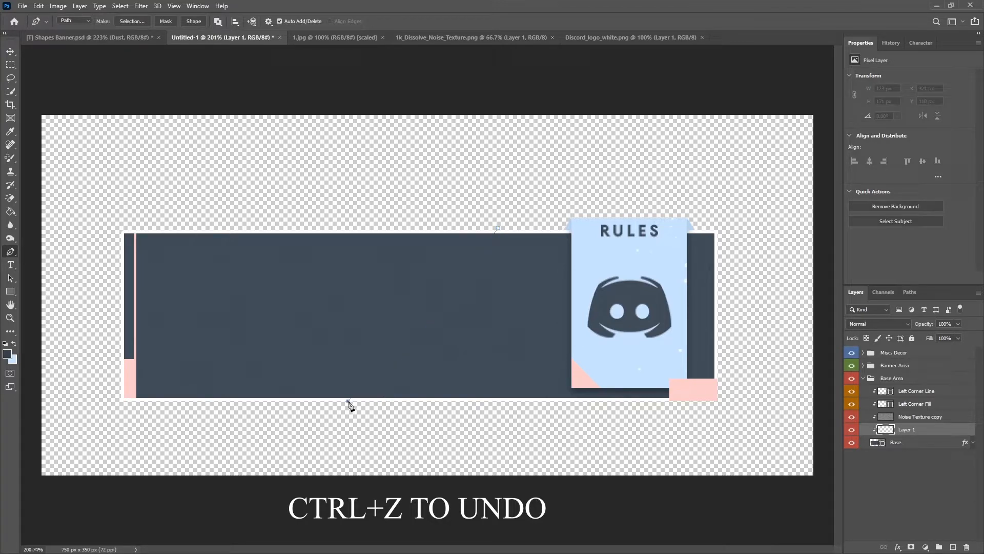
{"action": "left_click_drag", "start_coordinate": [348, 401], "coordinate": [244, 478]}
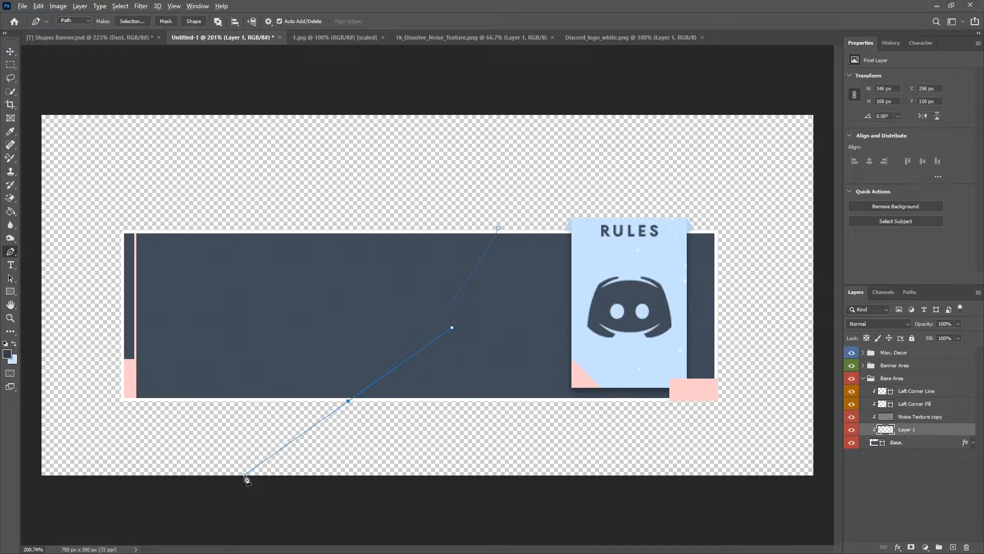
{"action": "left_click", "coordinate": [347, 402], "text": "alt"}
{"action": "left_click", "coordinate": [83, 401]}
{"action": "left_click", "coordinate": [83, 187]}
{"action": "left_click", "coordinate": [501, 188]}
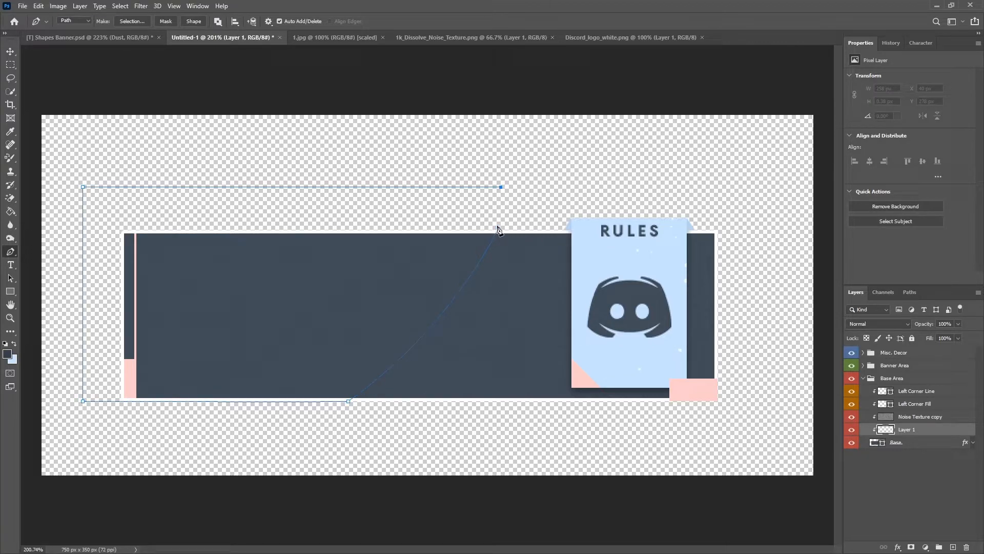
{"action": "left_click", "coordinate": [498, 228]}
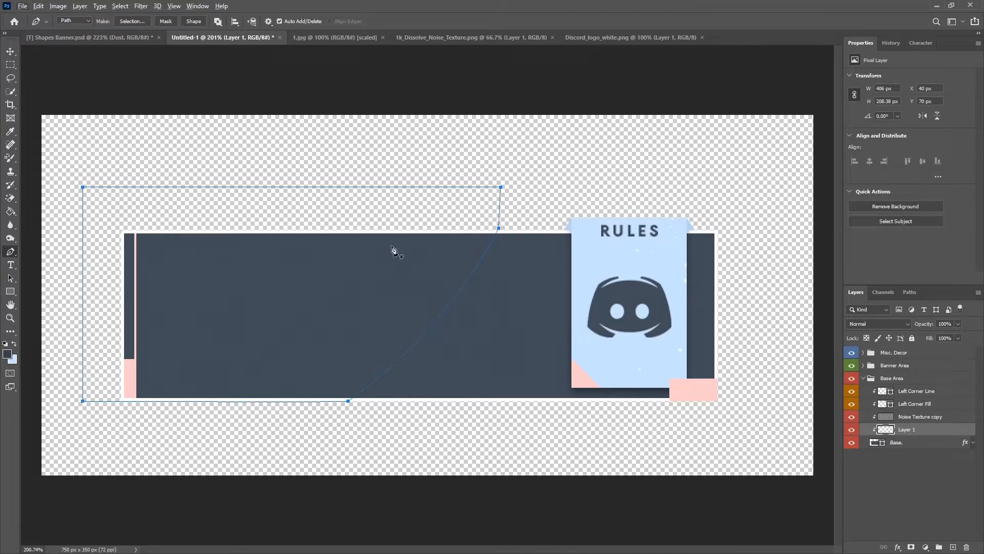
Step: Convert the closed path into a new anti-aliased selection with a feather radius of 0 pixels
{"action": "right_click", "coordinate": [395, 249]}
{"action": "left_click", "coordinate": [436, 286]}
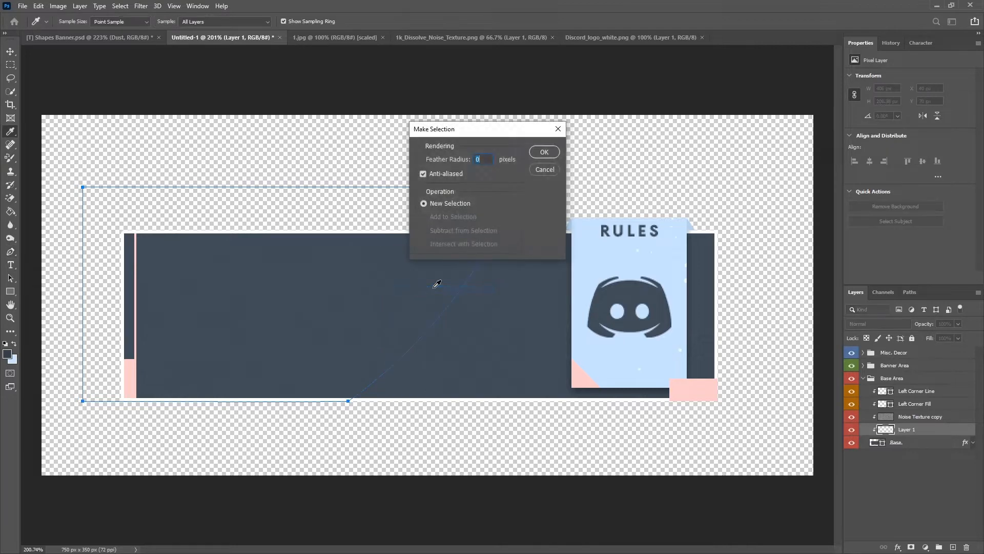
{"action": "left_click", "coordinate": [541, 151]}
Step: Fill the selection with #36404b at 100% opacity and Normal mode, and deselect it
{"action": "key", "text": "shift+BackSpace"}
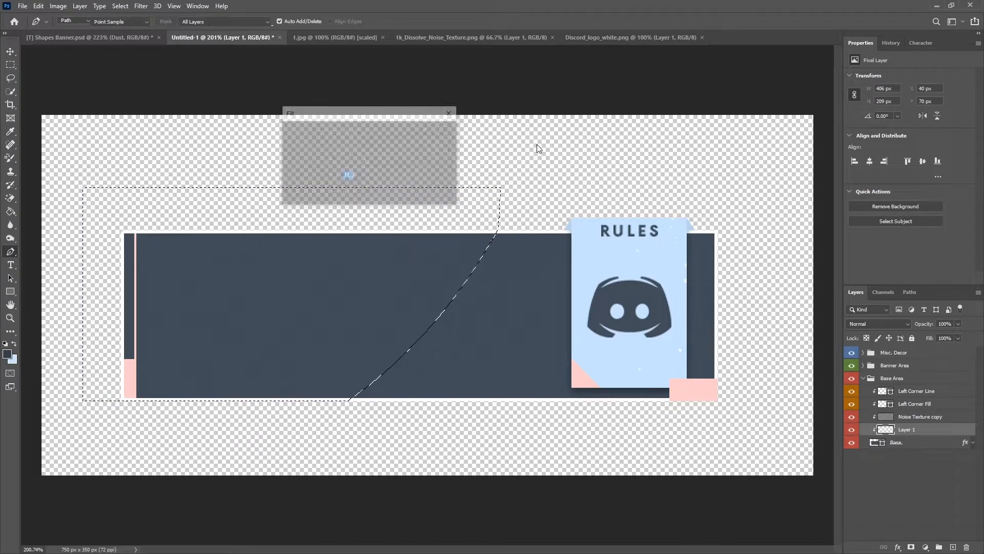
{"action": "left_click", "coordinate": [376, 132]}
{"action": "left_click", "coordinate": [359, 148]}
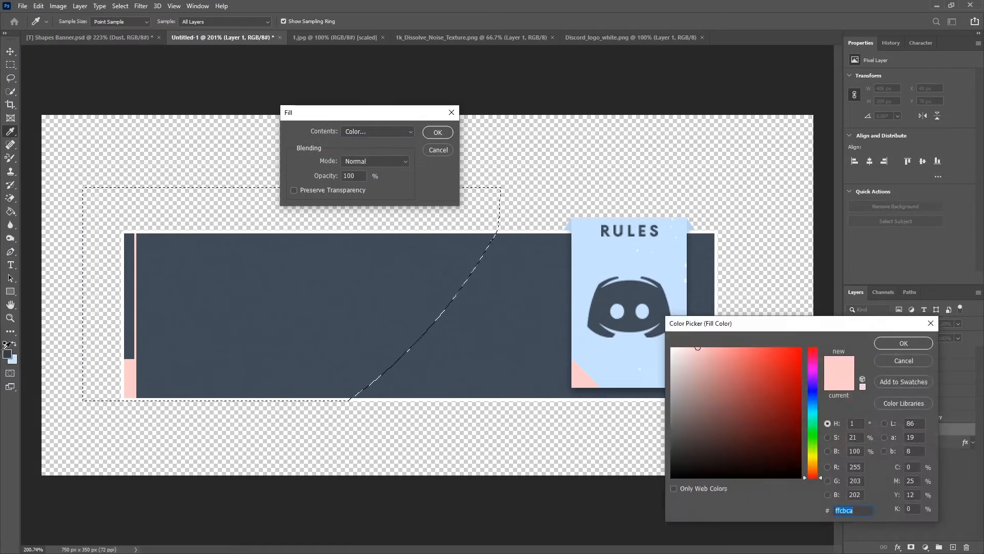
{"action": "type", "text": "36404b"}
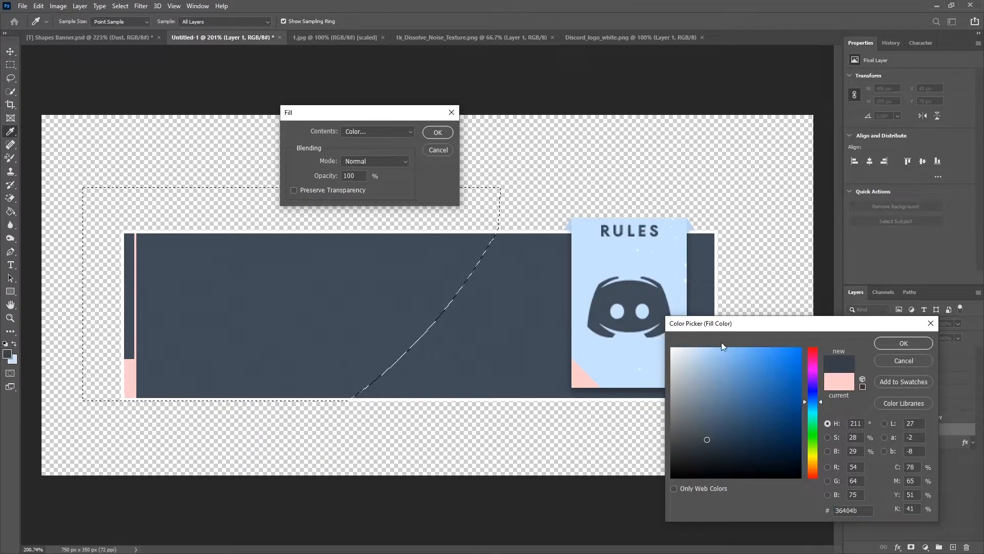
{"action": "left_click", "coordinate": [905, 342]}
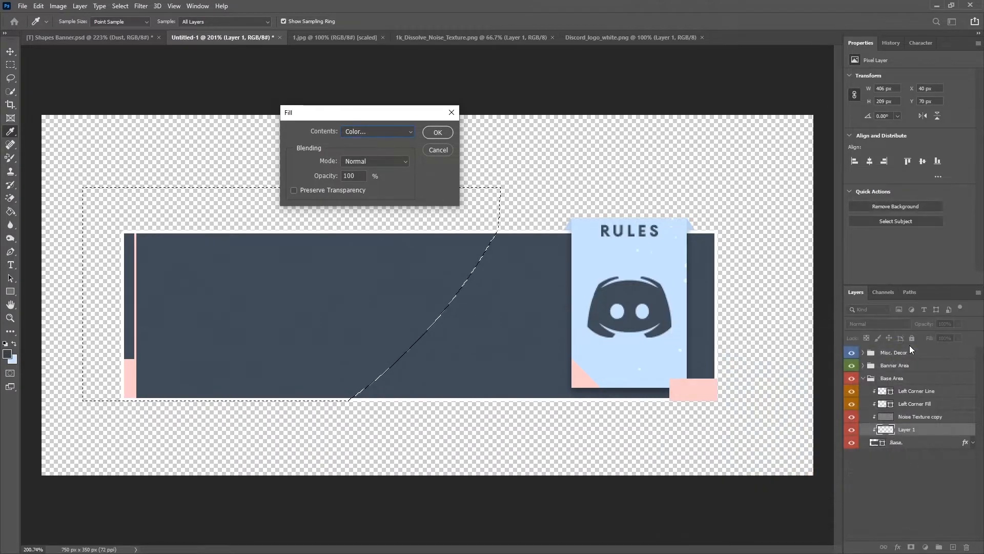
{"action": "left_click", "coordinate": [438, 133]}
{"action": "key", "text": "m"}
{"action": "right_click", "coordinate": [380, 293]}
{"action": "left_click", "coordinate": [394, 294]}
{"action": "scroll", "coordinate": [461, 230], "scroll_direction": "down", "scroll_amount": 2}
{"action": "scroll", "coordinate": [472, 187], "scroll_direction": "up", "scroll_amount": 3}
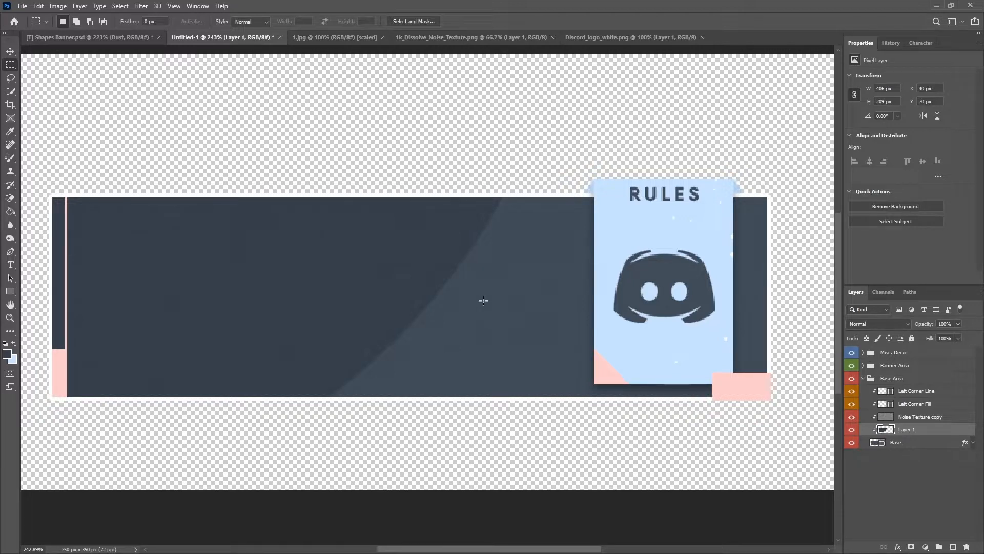
Step: Rename the layer holding the dark curved fill "Dark Base"
{"action": "double_click", "coordinate": [907, 429]}
{"action": "type", "text": "Dark Base"}
{"action": "key", "text": "Return"}
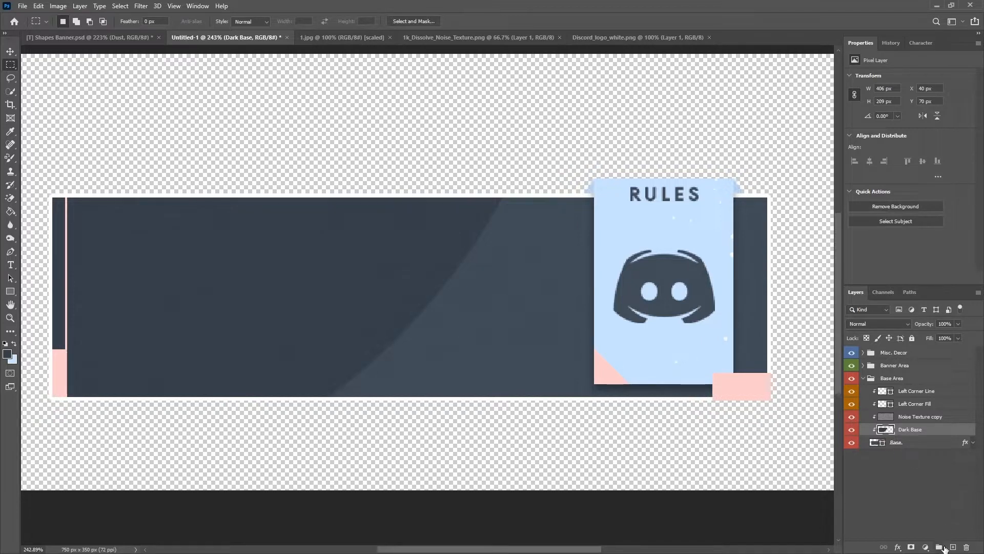
Step: Add a new clipped layer above Dark Base and ready the Pen tool with foreground color #404c59
{"action": "left_click", "coordinate": [952, 548]}
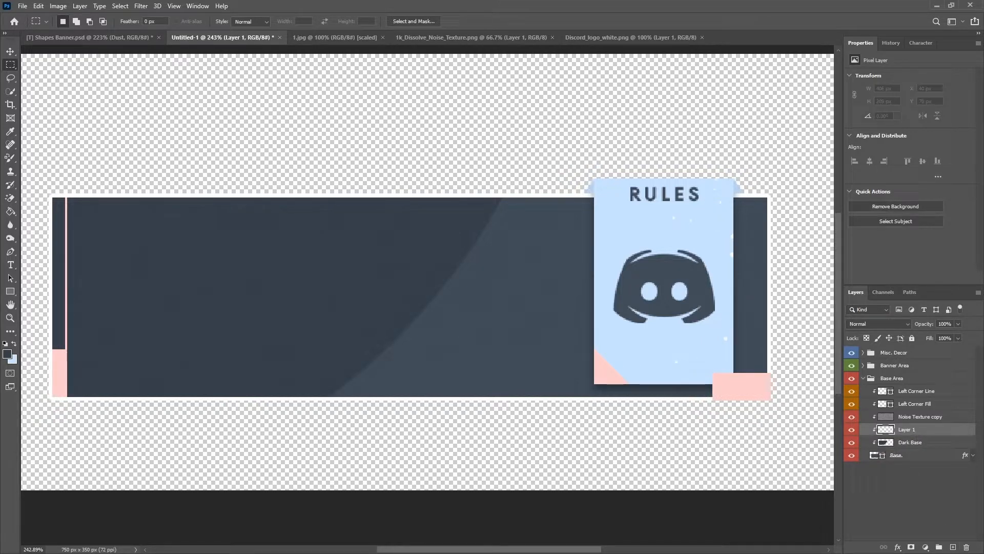
{"action": "left_click", "coordinate": [7, 354]}
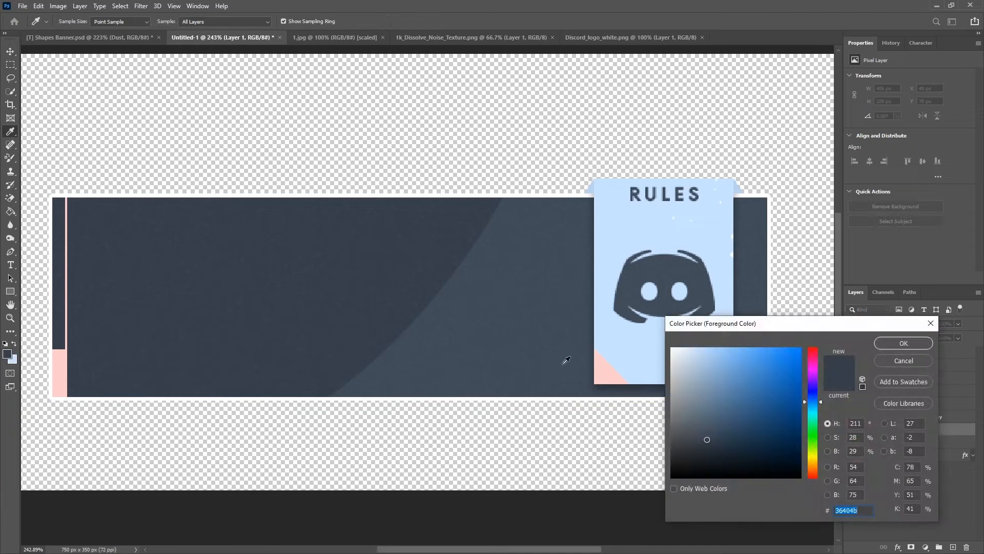
{"action": "type", "text": "404c59"}
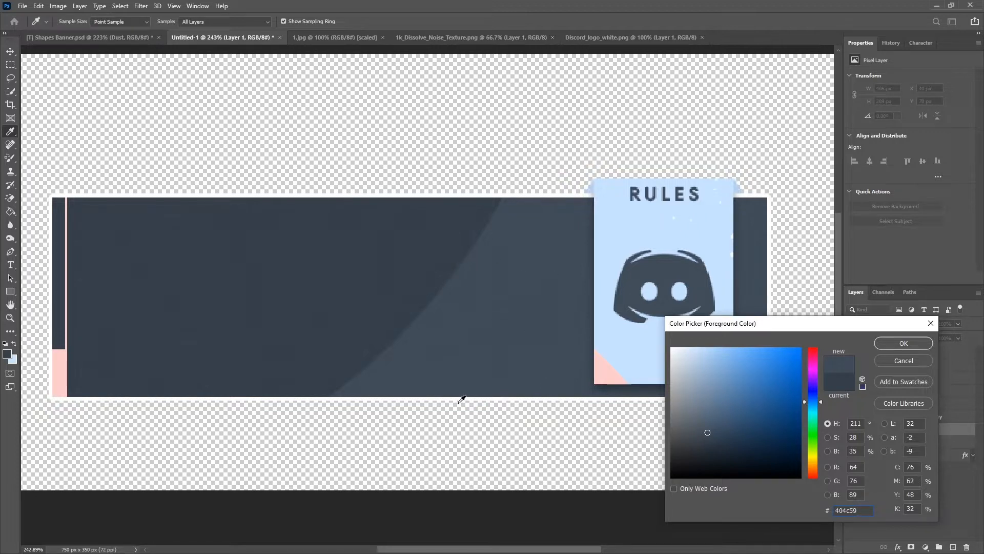
{"action": "left_click", "coordinate": [881, 345]}
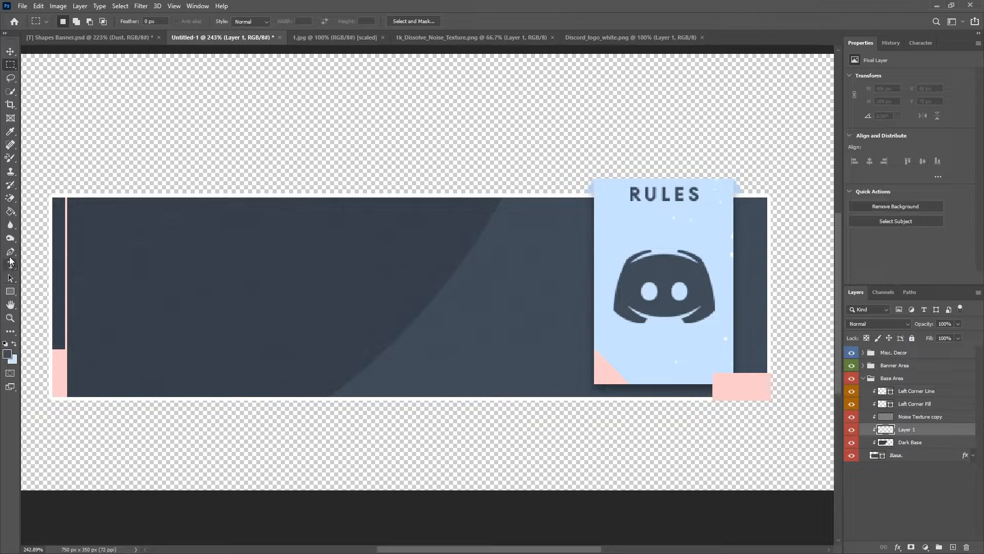
{"action": "left_click", "coordinate": [10, 252]}
{"action": "scroll", "coordinate": [250, 347], "scroll_direction": "up", "scroll_amount": 2}
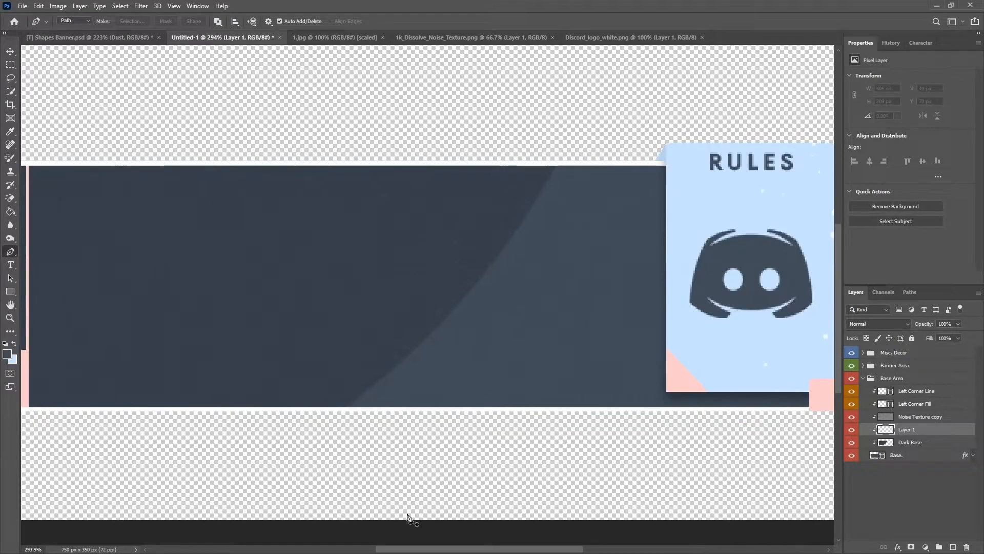
Step: Start a V-shaped path from the banner's left edge down to its bottom edge, and curve it up to the top edge
{"action": "left_click_drag", "start_coordinate": [427, 548], "coordinate": [352, 548]}
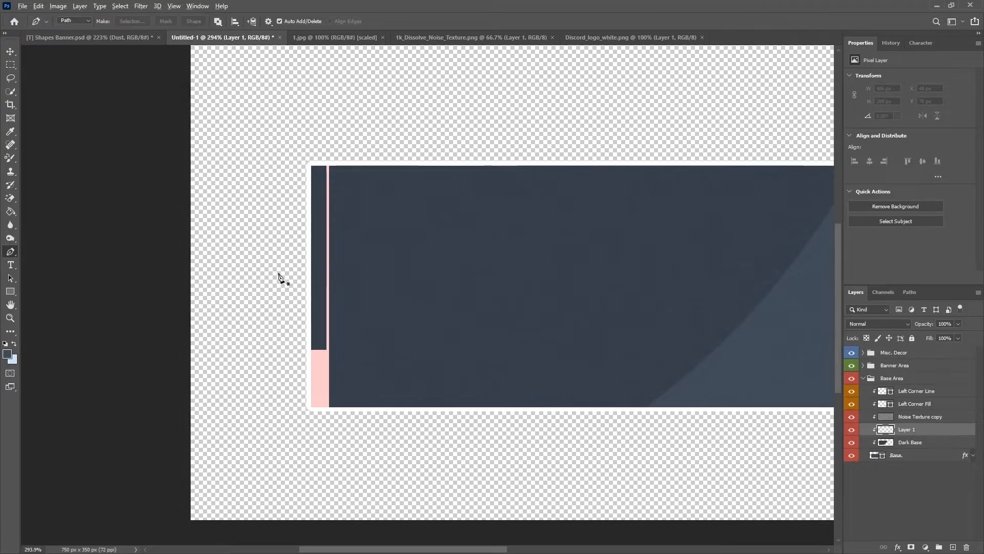
{"action": "scroll", "coordinate": [281, 276], "scroll_direction": "up", "scroll_amount": 2}
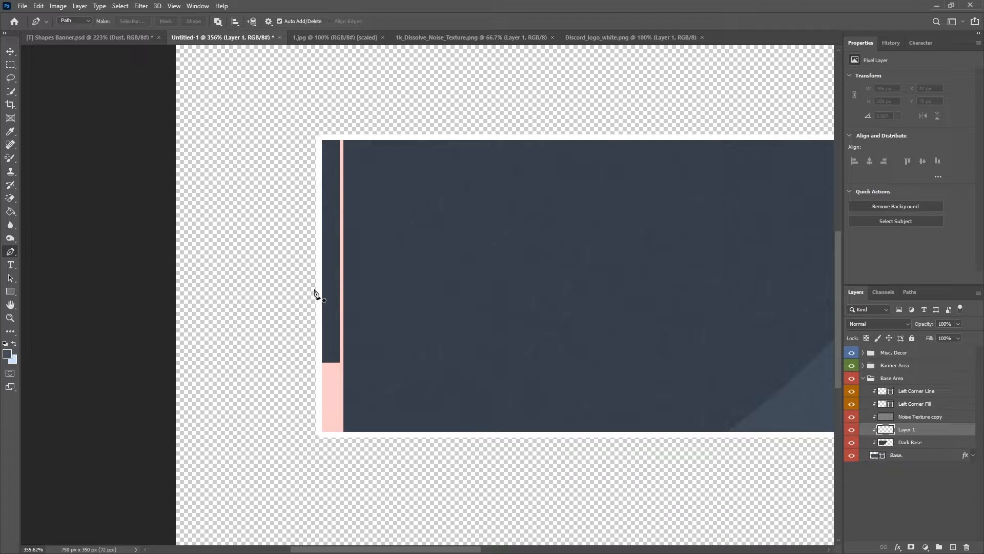
{"action": "scroll", "coordinate": [315, 293], "scroll_direction": "up", "scroll_amount": 2}
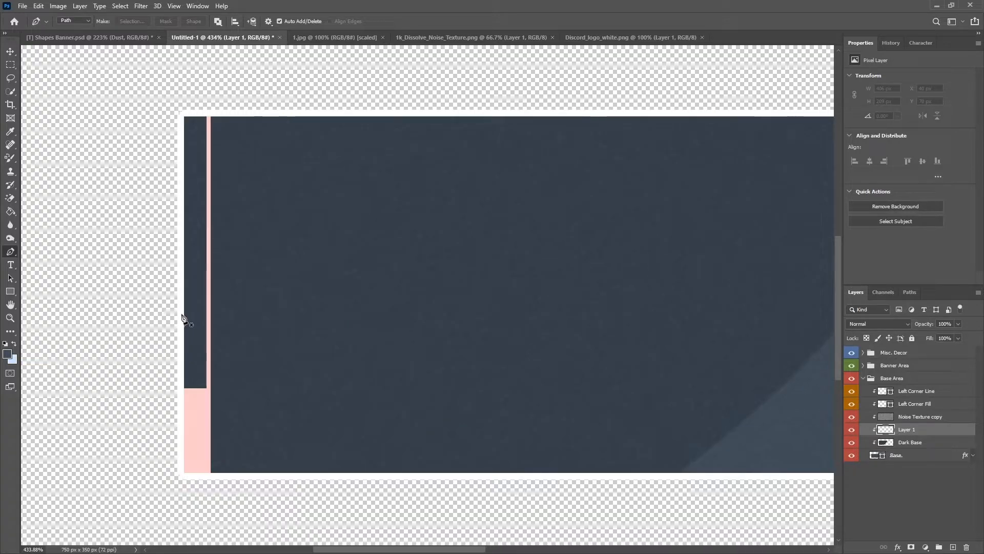
{"action": "left_click", "coordinate": [177, 310]}
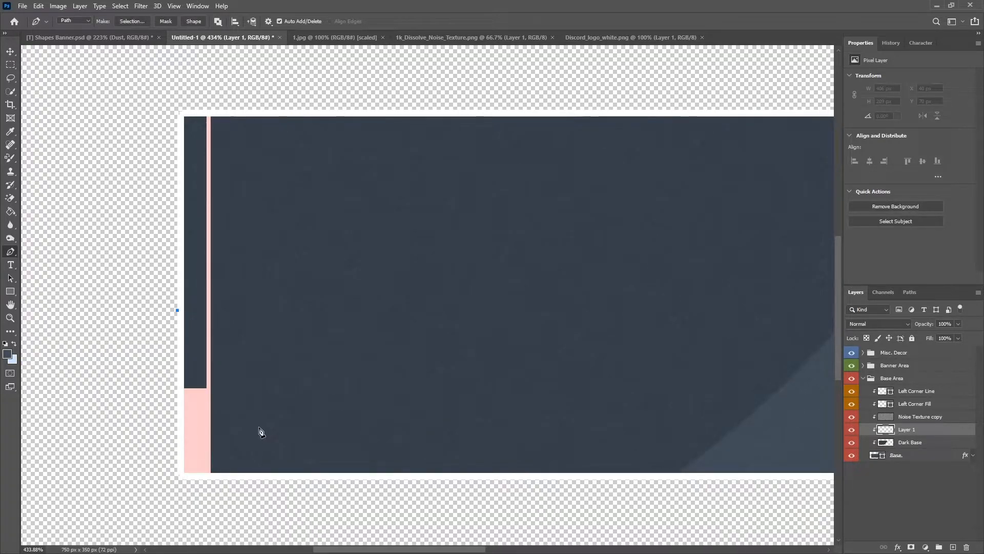
{"action": "left_click_drag", "start_coordinate": [275, 479], "coordinate": [297, 520]}
{"action": "left_click", "coordinate": [274, 481]}
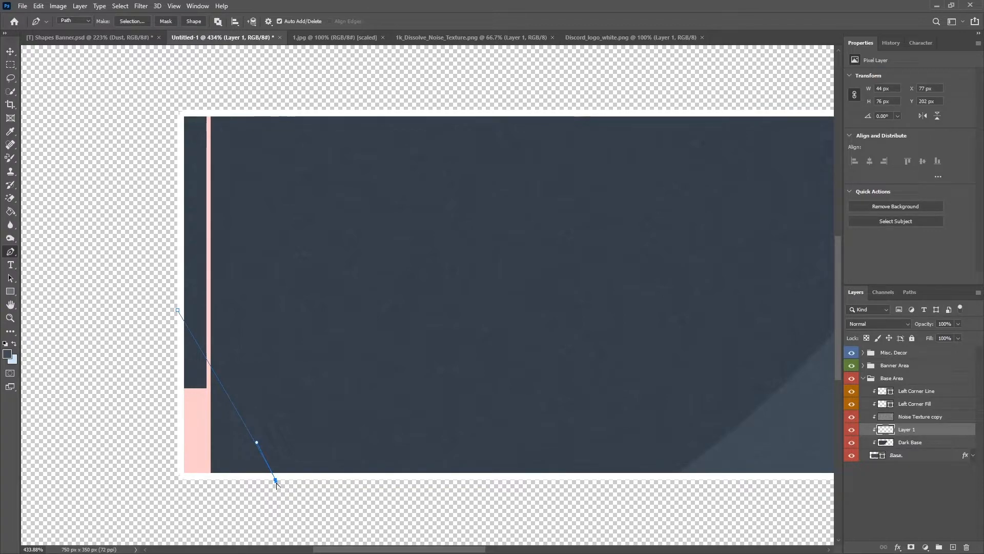
{"action": "left_click_drag", "start_coordinate": [376, 110], "coordinate": [405, 74]}
{"action": "left_click", "coordinate": [376, 110]}
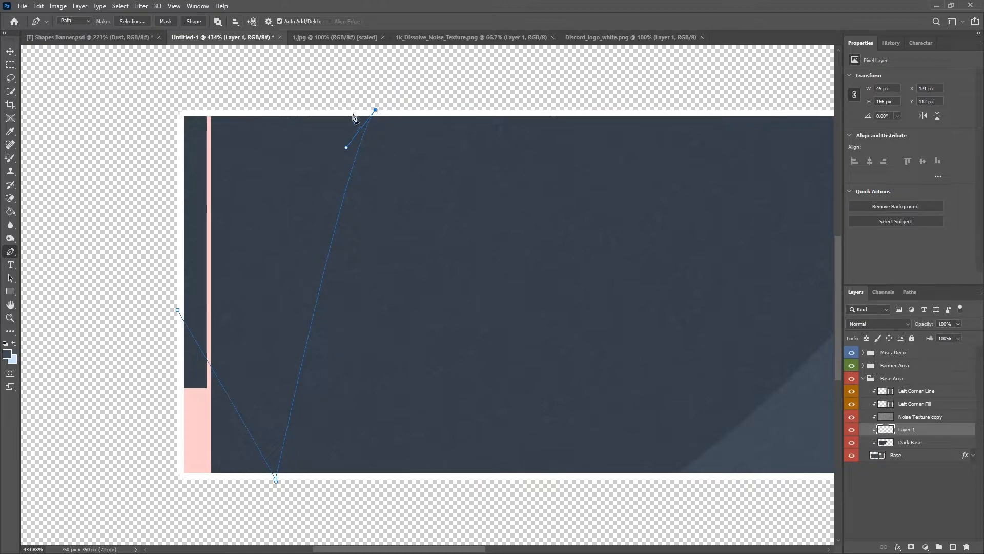
Step: Return the path narrowly offset inside the V and close it at the left edge, forming a thin outline about 89 × 166 px
{"action": "left_click", "coordinate": [362, 110]}
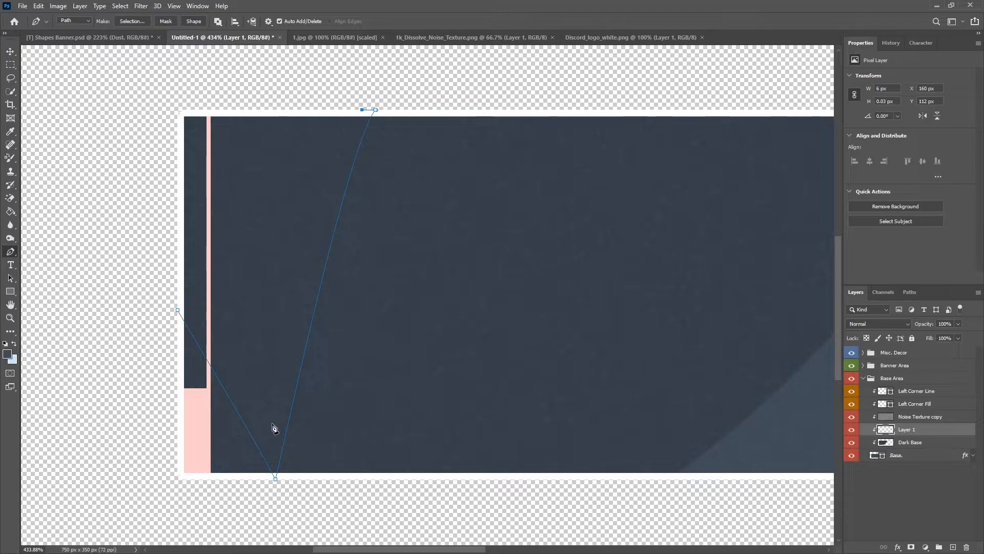
{"action": "left_click_drag", "start_coordinate": [273, 423], "coordinate": [239, 512]}
{"action": "scroll", "coordinate": [274, 439], "scroll_direction": "down", "scroll_amount": 3}
{"action": "scroll", "coordinate": [255, 457], "scroll_direction": "up", "scroll_amount": 3}
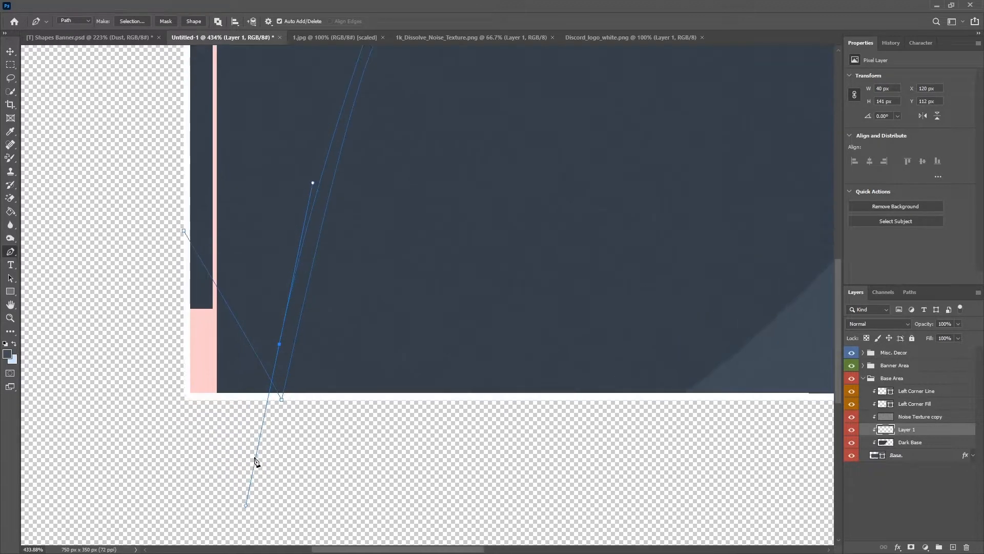
{"action": "left_click_drag", "start_coordinate": [246, 504], "coordinate": [282, 342]}
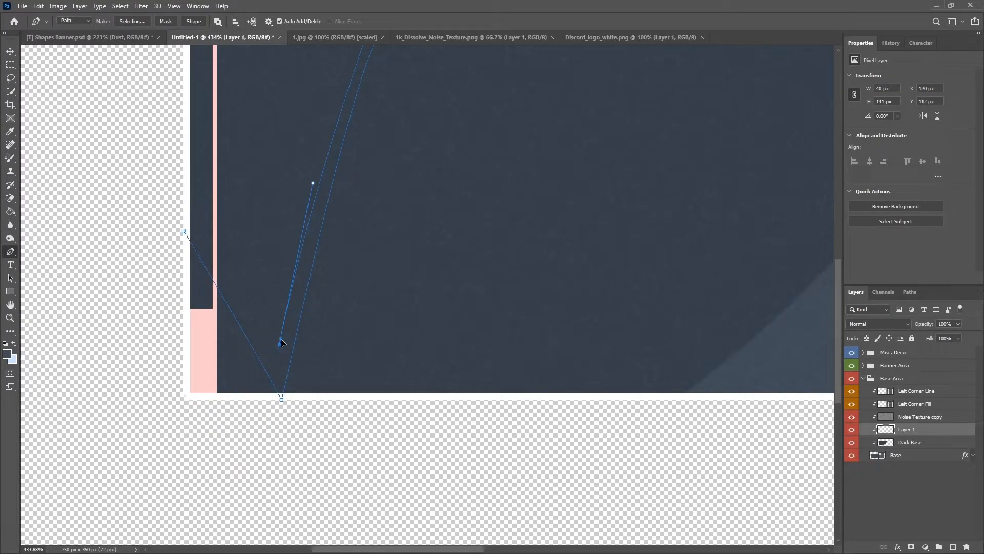
{"action": "scroll", "coordinate": [281, 348], "scroll_direction": "down", "scroll_amount": 2}
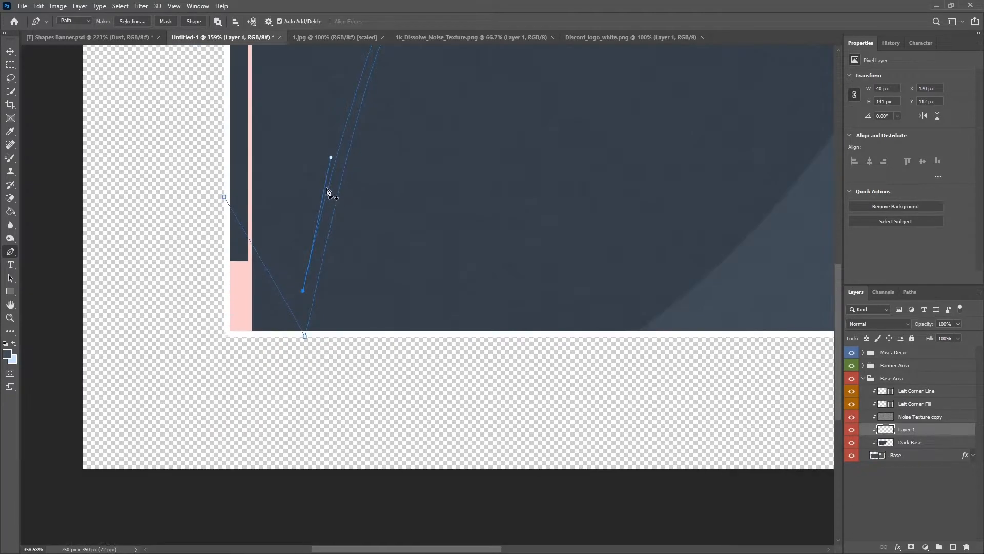
{"action": "scroll", "coordinate": [247, 199], "scroll_direction": "up", "scroll_amount": 3}
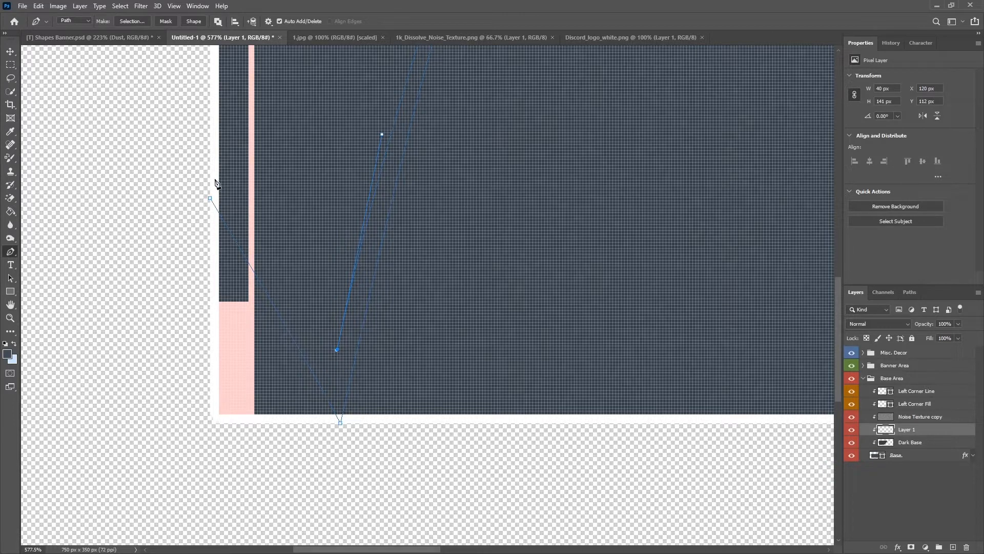
{"action": "left_click_drag", "start_coordinate": [210, 183], "coordinate": [166, 138]}
{"action": "left_click", "coordinate": [209, 198]}
{"action": "left_click", "coordinate": [164, 139]}
{"action": "left_click", "coordinate": [166, 139]}
{"action": "left_click_drag", "start_coordinate": [166, 139], "coordinate": [211, 182]}
Step: Convert the closed V-shaped path into a new anti-aliased selection with a feather radius of 0 pixels
{"action": "right_click", "coordinate": [302, 332]}
{"action": "left_click", "coordinate": [333, 147]}
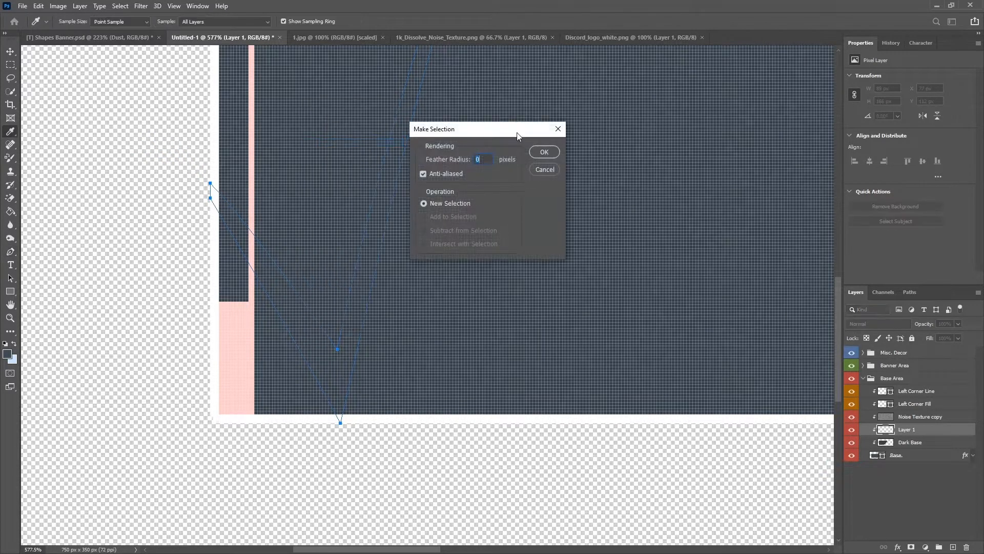
{"action": "left_click", "coordinate": [545, 153]}
Step: Fill the V-shaped selection with the lighter foreground color at 100% opacity in Normal mode, and deselect it
{"action": "key", "text": "shift+F5"}
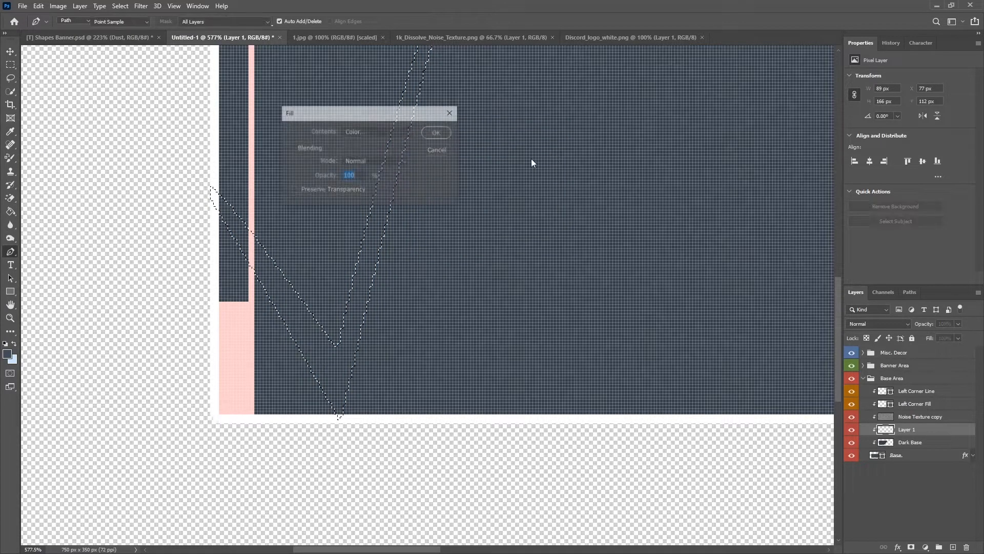
{"action": "left_click", "coordinate": [348, 130]}
{"action": "left_click", "coordinate": [361, 155]}
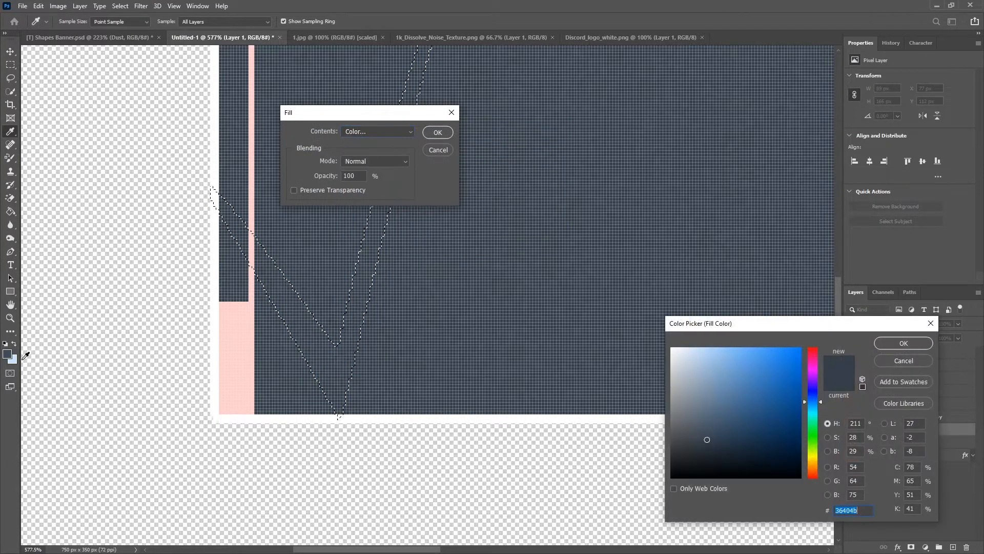
{"action": "left_click", "coordinate": [907, 344]}
{"action": "left_click", "coordinate": [438, 132]}
{"action": "key", "text": "m"}
{"action": "right_click", "coordinate": [354, 140]}
{"action": "left_click", "coordinate": [365, 144]}
{"action": "scroll", "coordinate": [435, 279], "scroll_direction": "down", "scroll_amount": 5}
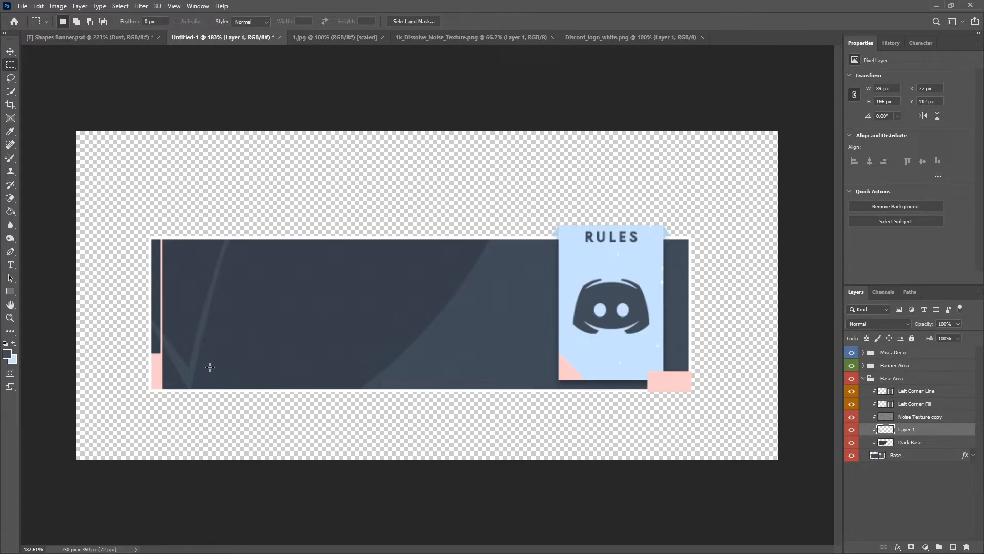
{"action": "scroll", "coordinate": [120, 409], "scroll_direction": "up", "scroll_amount": 2}
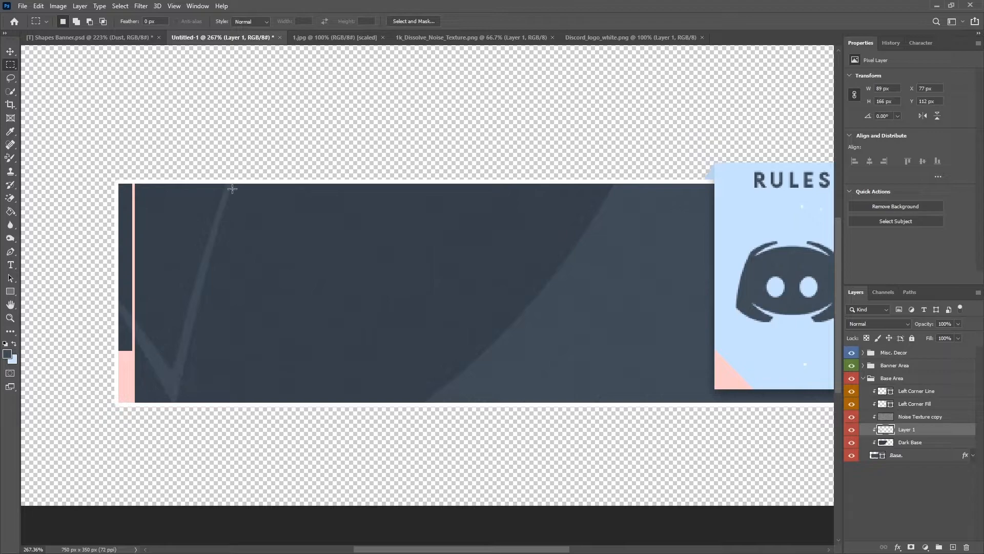
{"action": "scroll", "coordinate": [153, 291], "scroll_direction": "down", "scroll_amount": 1}
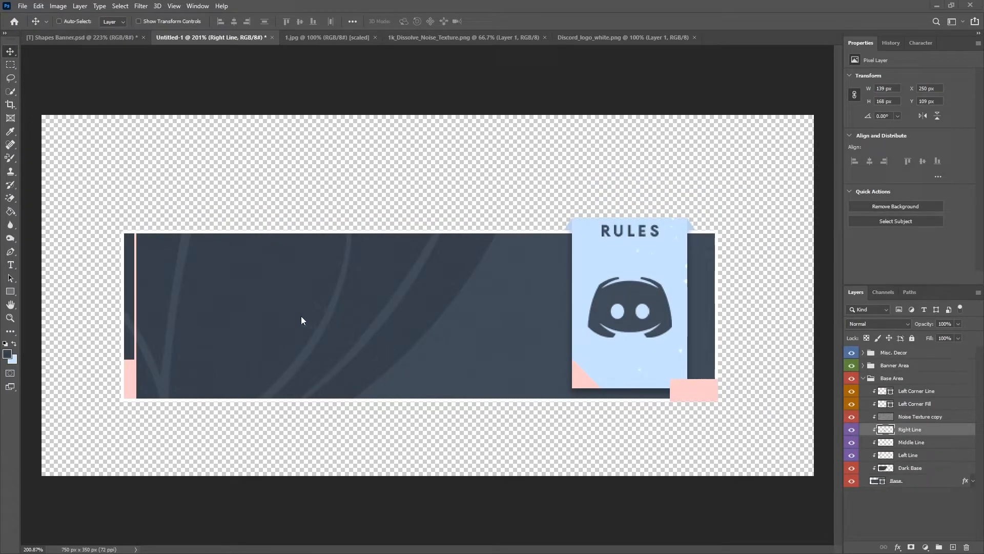
Step: Trace a thin closed path around the middle curved line from the bottom edge to the top edge and back
{"action": "scroll", "coordinate": [274, 333], "scroll_direction": "up", "scroll_amount": 1}
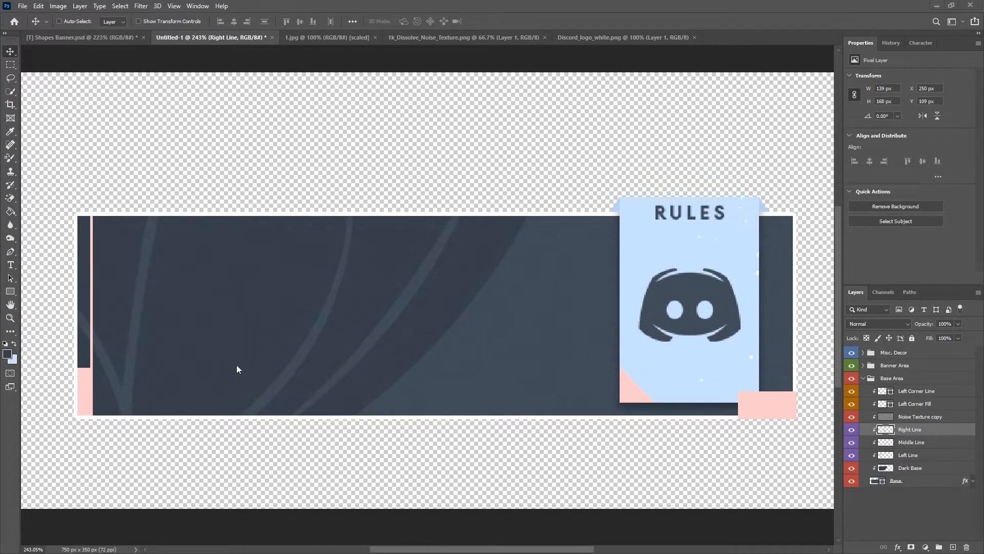
{"action": "left_click", "coordinate": [12, 253]}
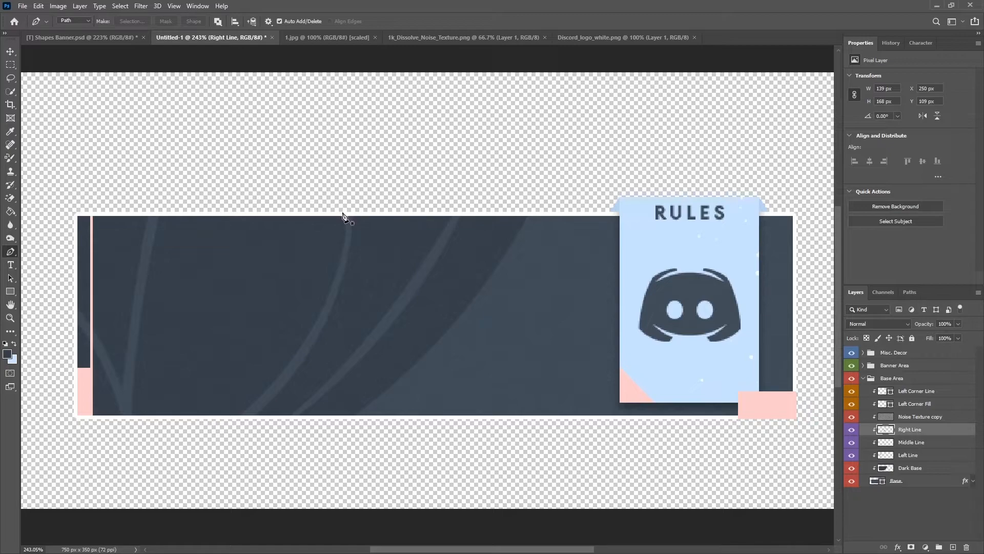
{"action": "left_click", "coordinate": [240, 412]}
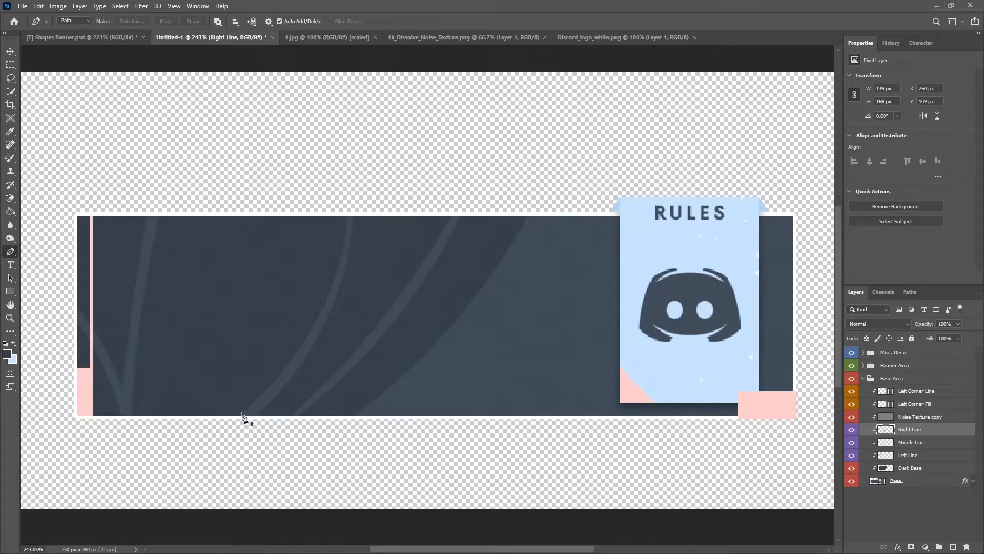
{"action": "mouse_move", "coordinate": [346, 215]}
{"action": "left_mouse_down"}
{"action": "mouse_move", "coordinate": [343, 173]}
{"action": "mouse_move", "coordinate": [323, 131]}
{"action": "mouse_move", "coordinate": [347, 219]}
{"action": "left_mouse_up"}
{"action": "left_click", "coordinate": [347, 215], "text": "alt"}
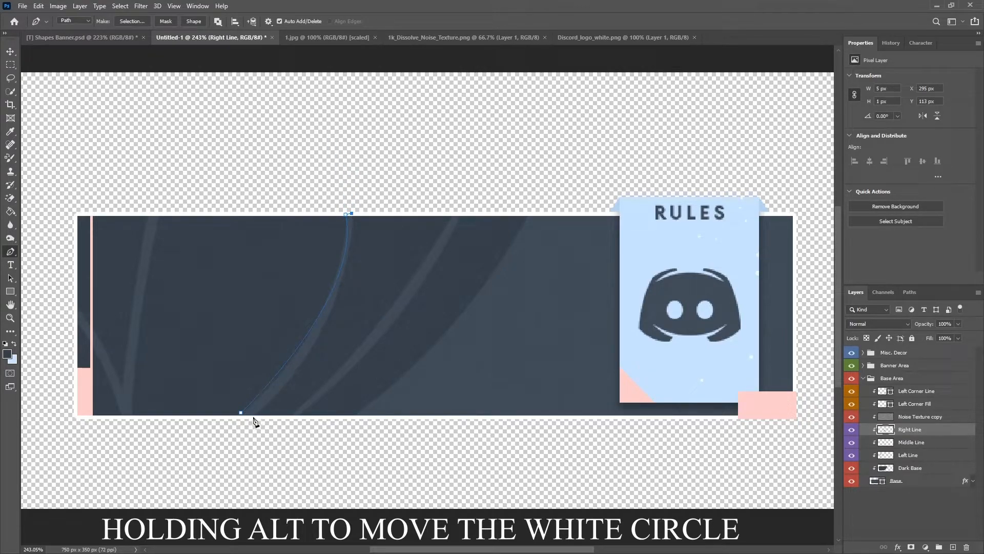
{"action": "left_click_drag", "start_coordinate": [253, 419], "coordinate": [139, 520]}
{"action": "left_click_drag", "start_coordinate": [267, 428], "coordinate": [246, 415]}
{"action": "left_click", "coordinate": [241, 412]}
{"action": "right_click", "coordinate": [268, 395]}
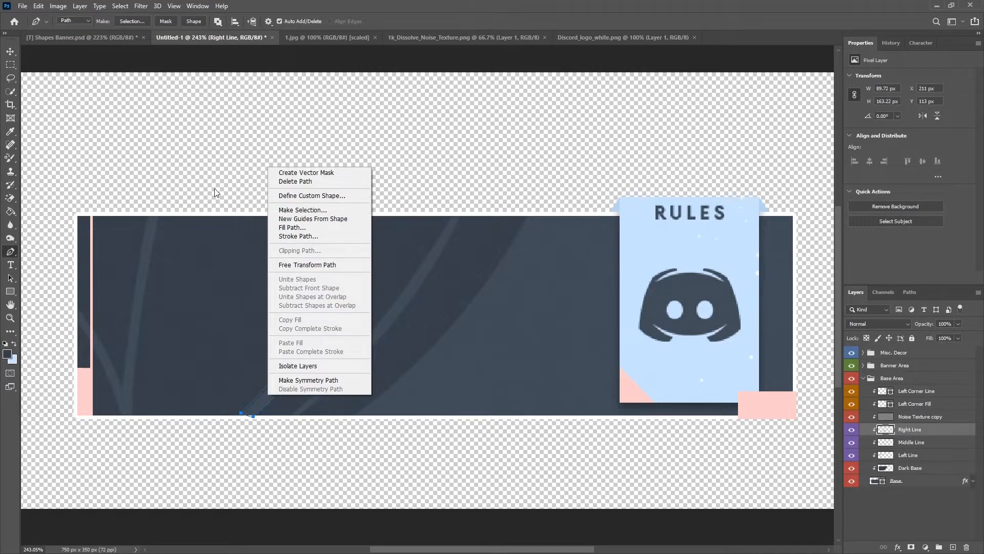
Step: Undo the closed path traced over the middle curved line
{"action": "left_click", "coordinate": [9, 65]}
{"action": "left_click", "coordinate": [9, 65]}
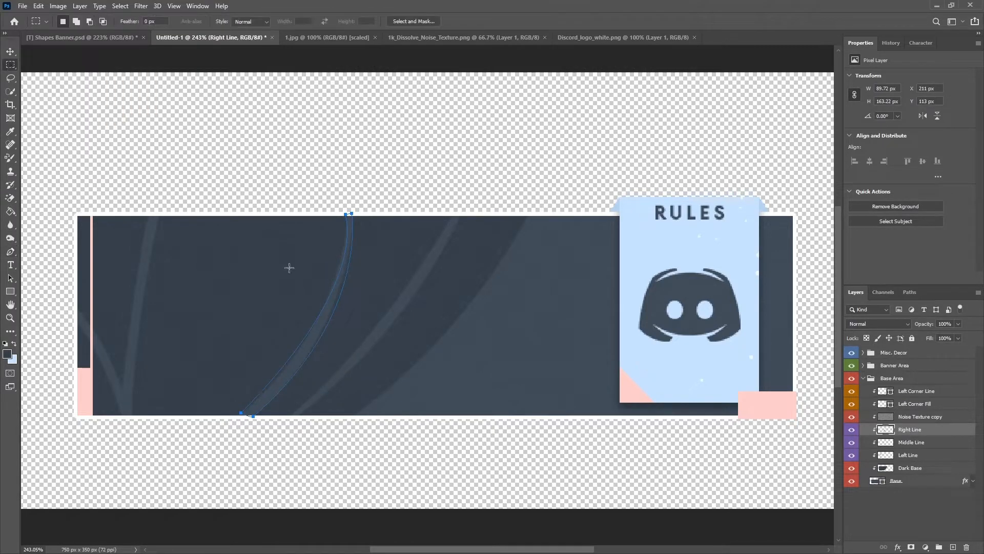
{"action": "right_click", "coordinate": [10, 66]}
{"action": "left_click", "coordinate": [118, 124]}
{"action": "key", "text": "ctrl+z"}
{"action": "key", "text": "ctrl+z"}
{"action": "key", "text": "ctrl+z"}
{"action": "key", "text": "ctrl+z"}
{"action": "key", "text": "ctrl+z"}
{"action": "key", "text": "ctrl+z"}
{"action": "key", "text": "ctrl+z"}
Step: Add a new clipped layer above Right Line and draw a closed mound-shaped path about 136 × 54 px on the banner's bottom edge
{"action": "left_click", "coordinate": [952, 547]}
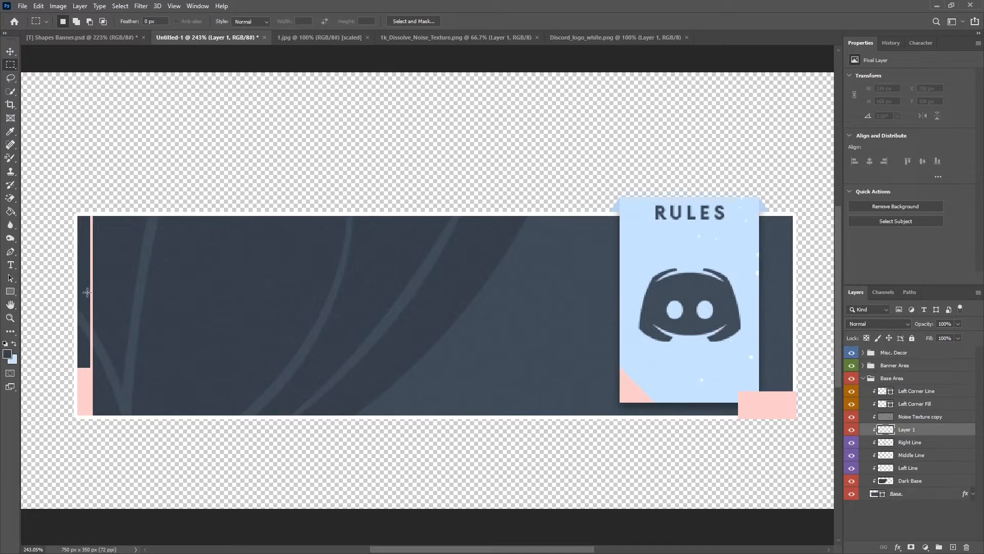
{"action": "left_click", "coordinate": [11, 252]}
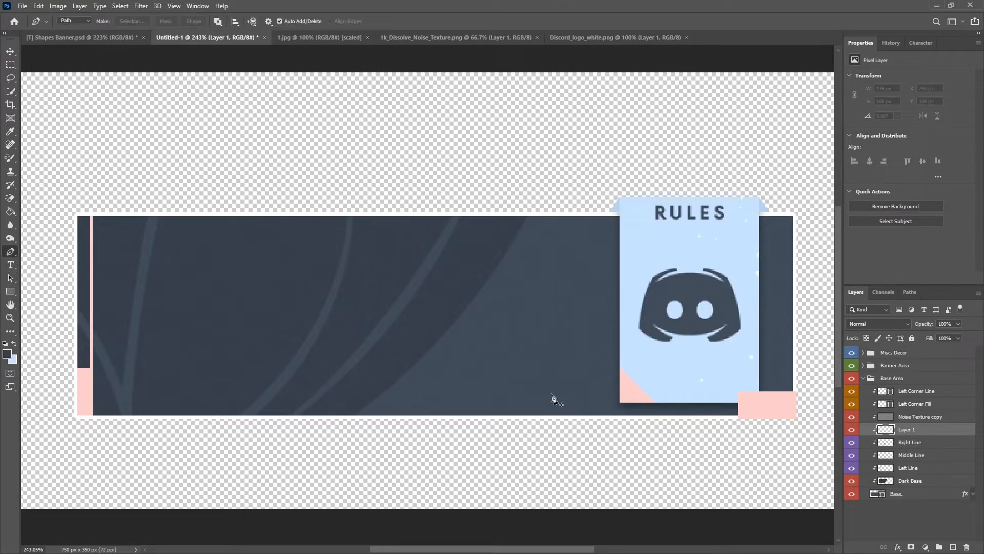
{"action": "scroll", "coordinate": [553, 399], "scroll_direction": "up", "scroll_amount": 2}
{"action": "scroll", "coordinate": [543, 377], "scroll_direction": "down", "scroll_amount": 1}
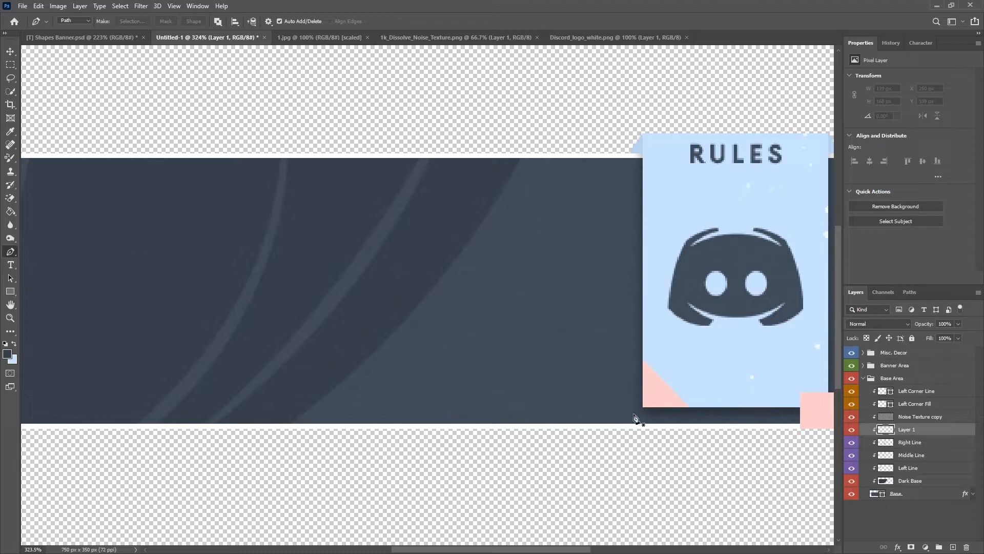
{"action": "left_click", "coordinate": [538, 423]}
{"action": "left_click", "coordinate": [422, 344]}
{"action": "left_click_drag", "start_coordinate": [386, 329], "coordinate": [350, 323]}
{"action": "left_click_drag", "start_coordinate": [360, 324], "coordinate": [406, 334]}
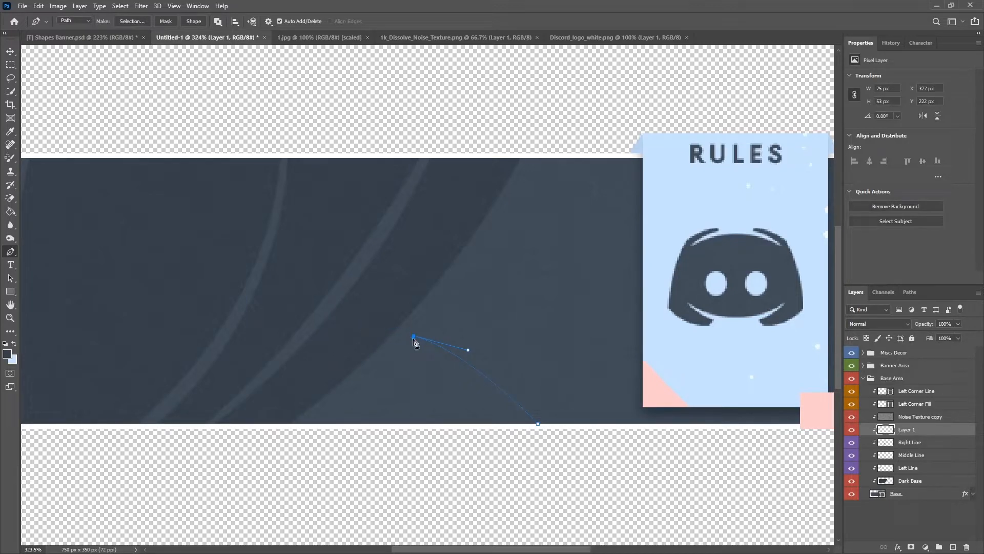
{"action": "left_click_drag", "start_coordinate": [313, 424], "coordinate": [251, 460]}
{"action": "left_click_drag", "start_coordinate": [254, 461], "coordinate": [302, 421]}
{"action": "left_click", "coordinate": [537, 424]}
Step: Convert the mound-shaped path into a new anti-aliased selection with a feather radius of 0 pixels
{"action": "right_click", "coordinate": [443, 380]}
{"action": "left_click", "coordinate": [478, 188]}
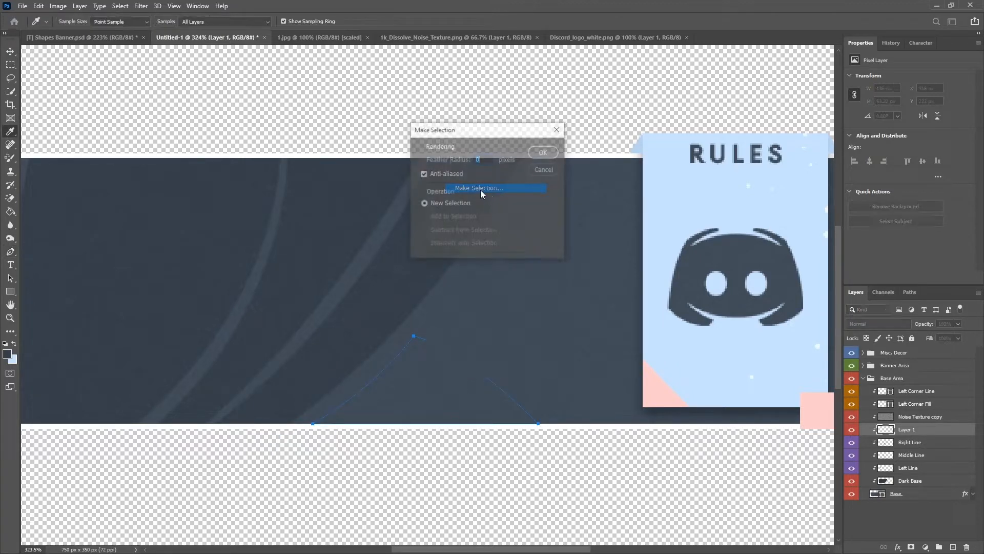
{"action": "left_click", "coordinate": [546, 156]}
Step: Fill the mound selection with #36404b at 100% opacity in Normal mode, and deselect it
{"action": "key", "text": "shift+F5"}
{"action": "left_click", "coordinate": [396, 132]}
{"action": "left_click", "coordinate": [368, 161]}
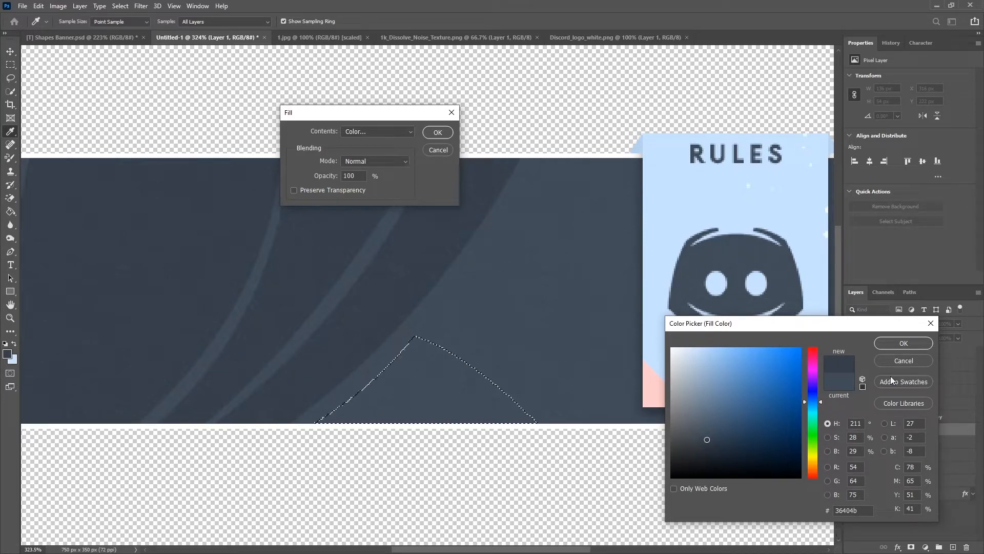
{"action": "left_click", "coordinate": [903, 343]}
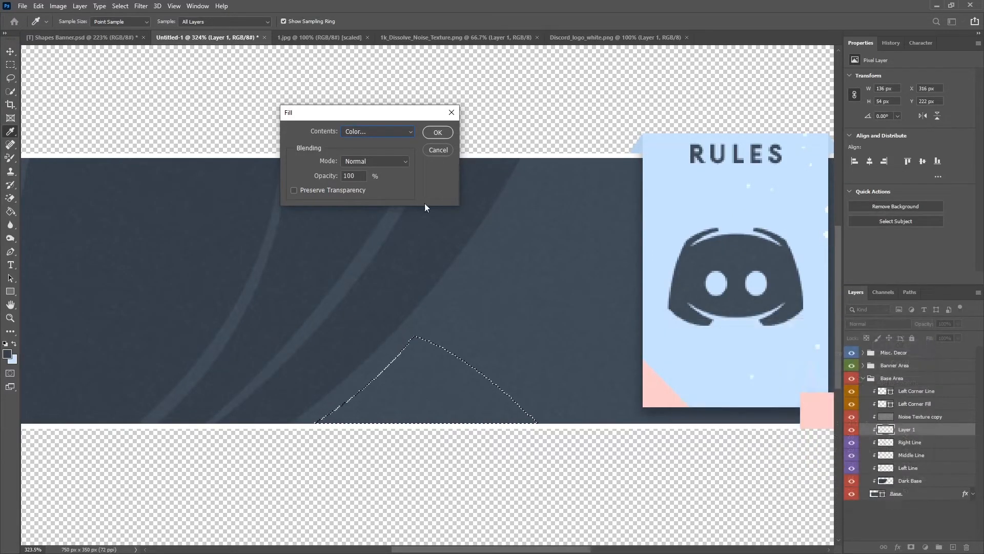
{"action": "left_click", "coordinate": [438, 132]}
{"action": "key", "text": "p"}
{"action": "left_click", "coordinate": [10, 64]}
{"action": "right_click", "coordinate": [465, 279]}
{"action": "left_click", "coordinate": [487, 284]}
{"action": "scroll", "coordinate": [499, 334], "scroll_direction": "down", "scroll_amount": 4}
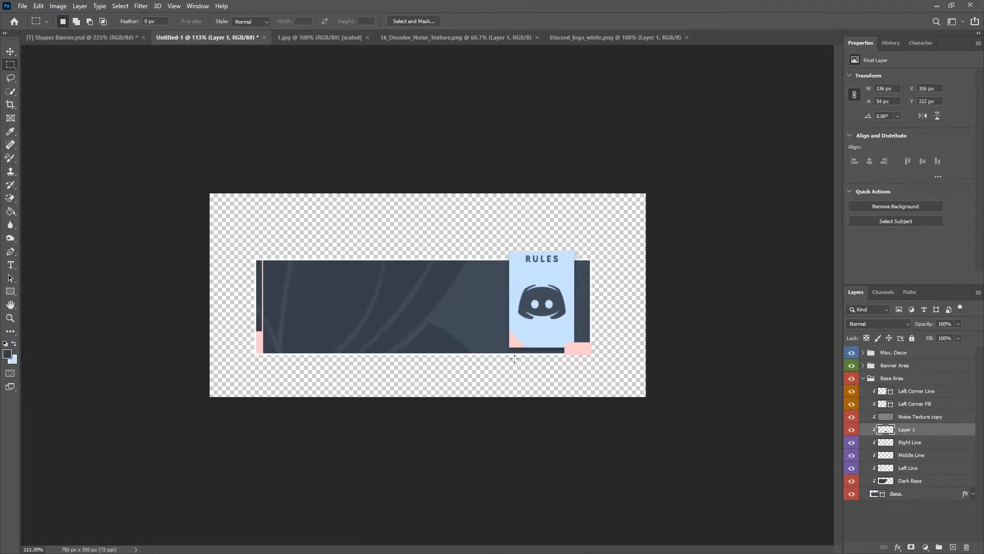
Step: Nudge the dark mound shape left to an X position of 314 px
{"action": "scroll", "coordinate": [484, 345], "scroll_direction": "up", "scroll_amount": 5}
{"action": "left_click", "coordinate": [10, 51]}
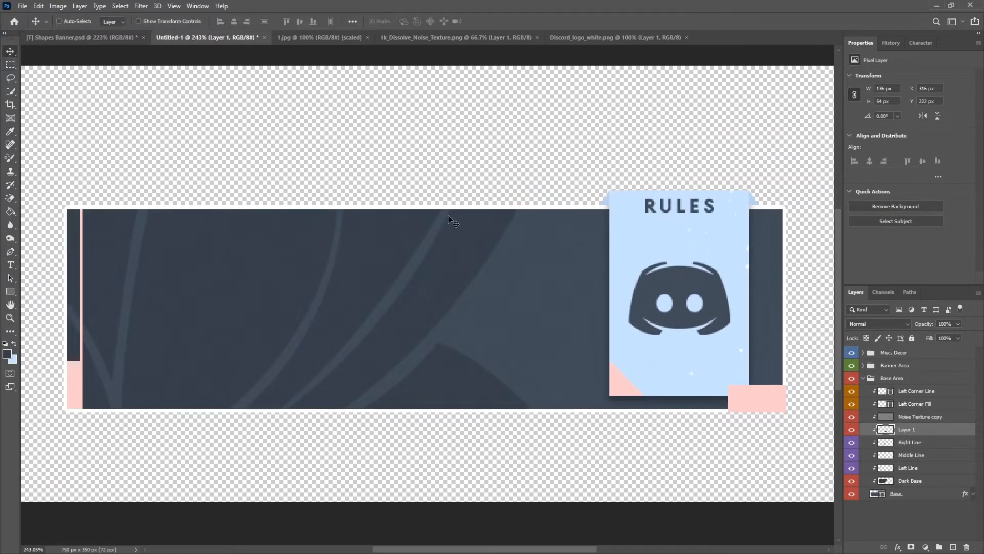
{"action": "key", "text": "Left"}
{"action": "key", "text": "Left"}
{"action": "left_click_drag", "start_coordinate": [456, 374], "coordinate": [456, 373]}
{"action": "scroll", "coordinate": [467, 411], "scroll_direction": "down", "scroll_amount": 3}
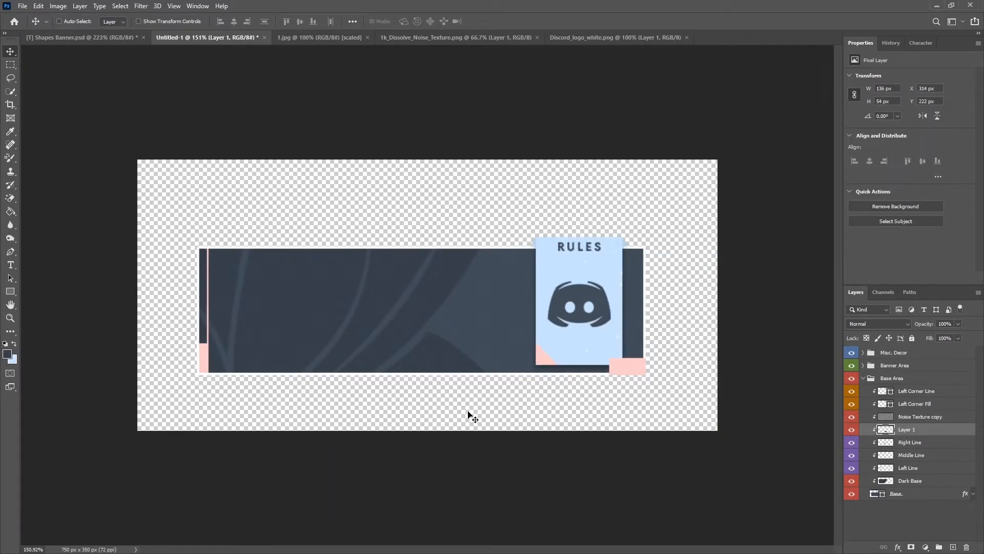
Step: Rename the mound's layer "Lump" and add a new layer above the Misc. Decor group
{"action": "double_click", "coordinate": [909, 430]}
{"action": "key", "text": "Return"}
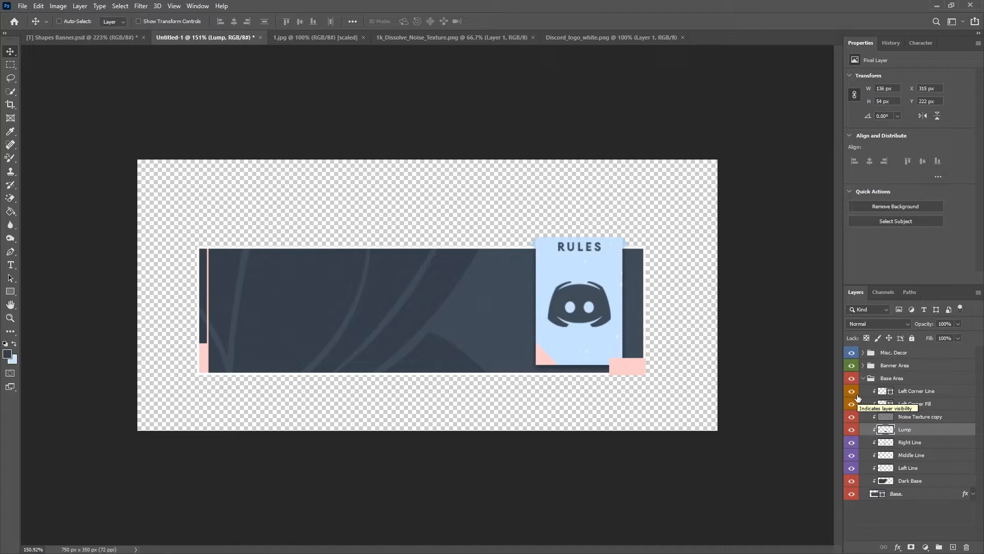
{"action": "left_click", "coordinate": [894, 353]}
{"action": "left_click", "coordinate": [951, 547]}
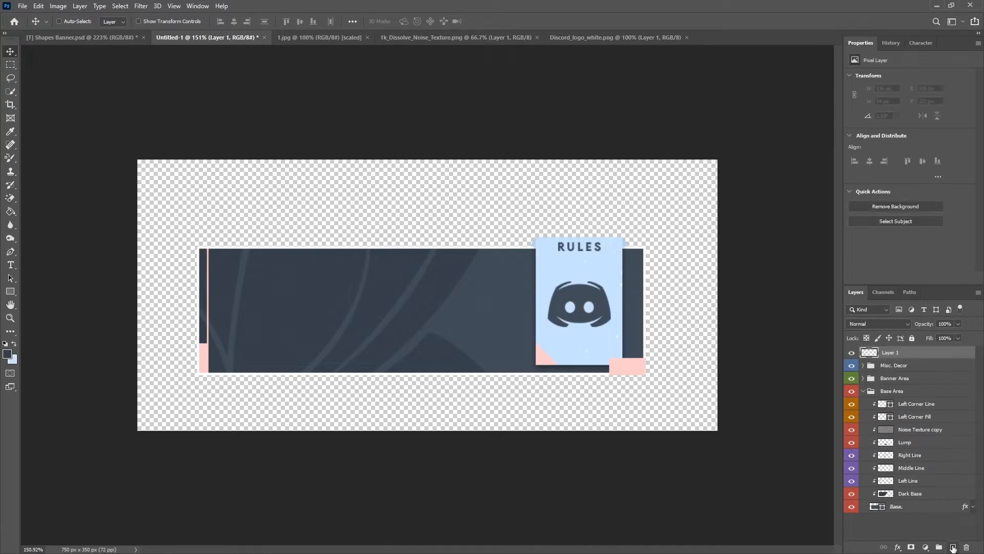
Step: Group the new empty layer, name the group "Text" and give it the violet color label
{"action": "key", "text": "ctrl+g"}
{"action": "double_click", "coordinate": [890, 352]}
{"action": "type", "text": "Text"}
{"action": "key", "text": "Return"}
{"action": "right_click", "coordinate": [852, 353]}
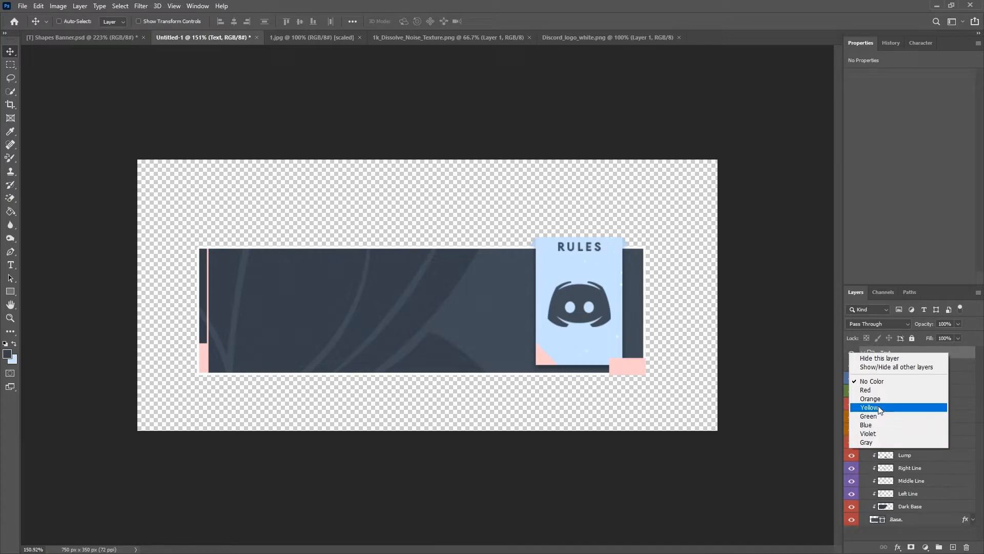
{"action": "left_click", "coordinate": [878, 435]}
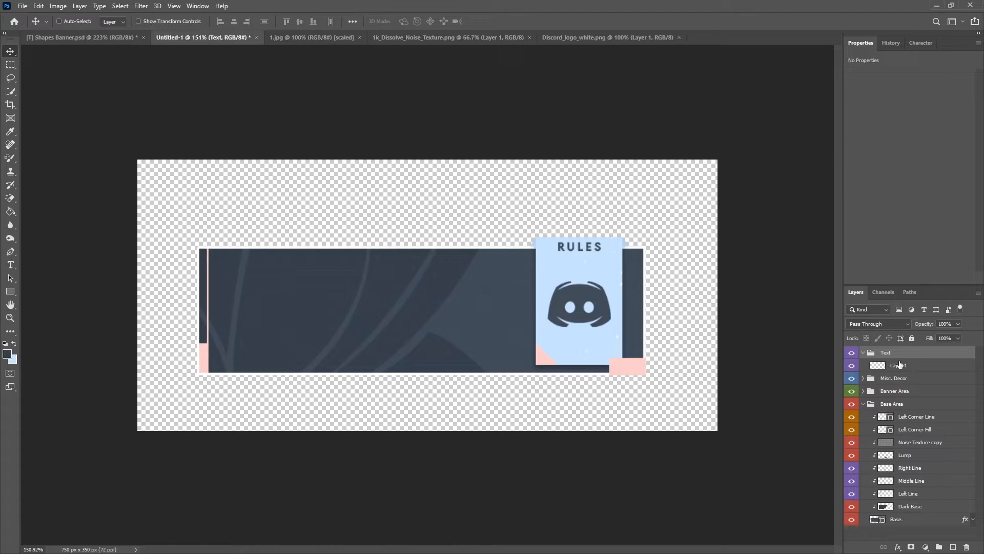
Step: Add a white (#ffffff) placeholder text line to the banner in Tokyo Regular at 79 pt
{"action": "left_click", "coordinate": [11, 266]}
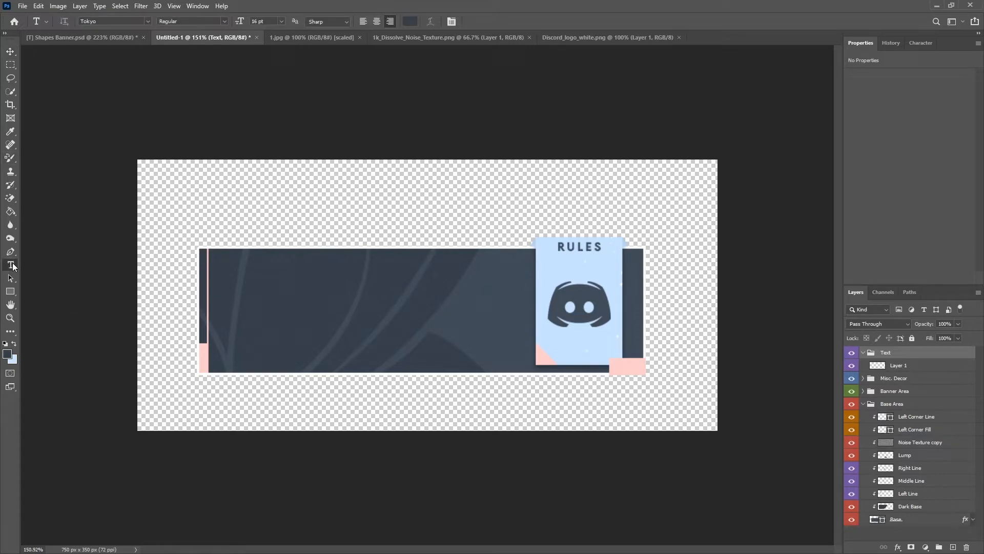
{"action": "left_click", "coordinate": [7, 357]}
{"action": "left_click", "coordinate": [672, 349]}
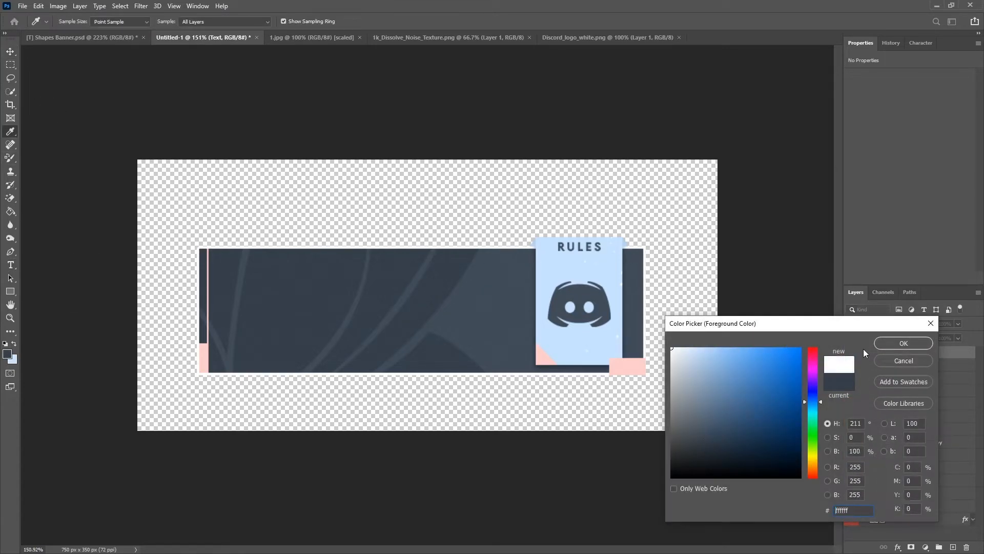
{"action": "left_click", "coordinate": [900, 348]}
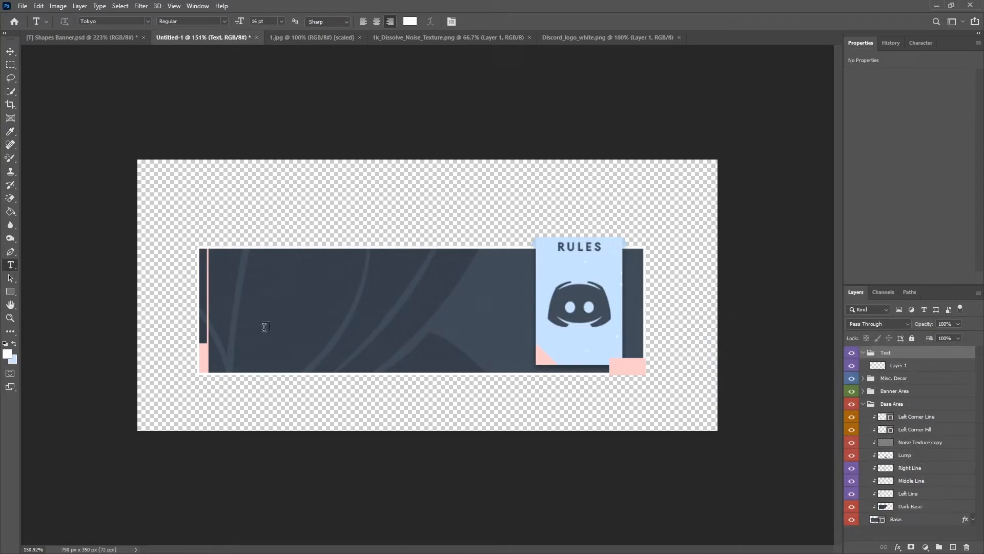
{"action": "left_click", "coordinate": [276, 325]}
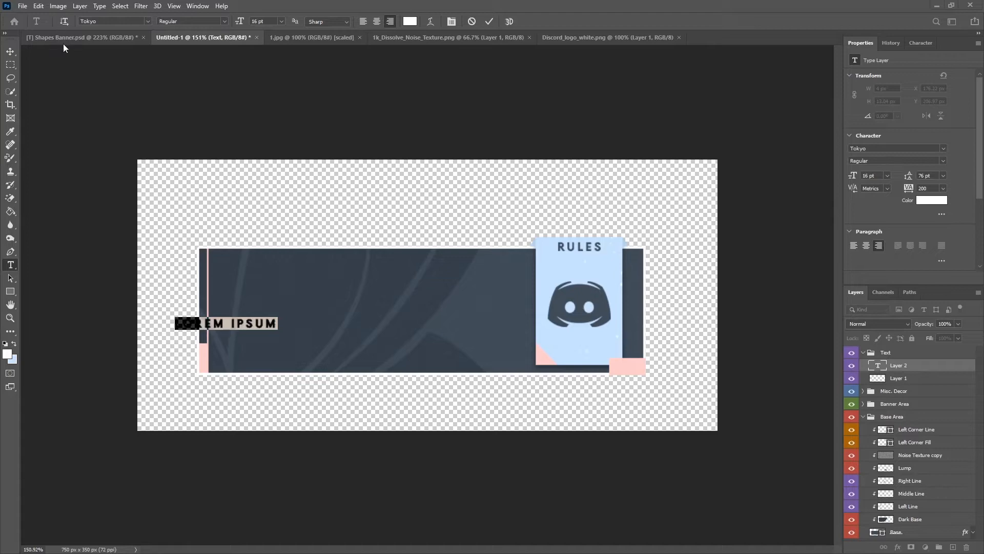
{"action": "left_click", "coordinate": [263, 21]}
{"action": "type", "text": "75"}
{"action": "key", "text": "Return"}
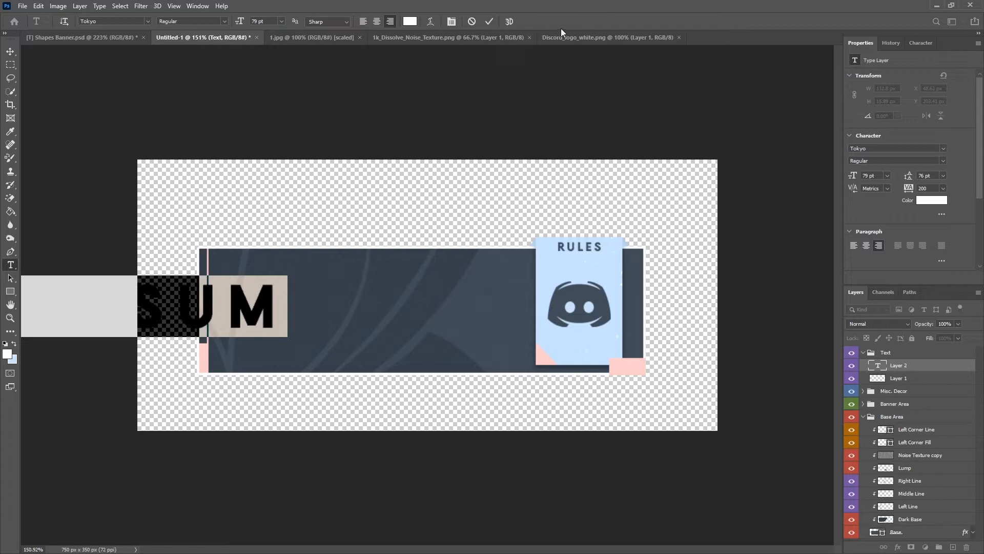
{"action": "left_click", "coordinate": [490, 21]}
Step: Replace the placeholder text with "RULES" and place it on the dark base beside the pink line, at about X 108 px, Y 157 px
{"action": "key", "text": "v"}
{"action": "left_click_drag", "start_coordinate": [84, 202], "coordinate": [523, 202]}
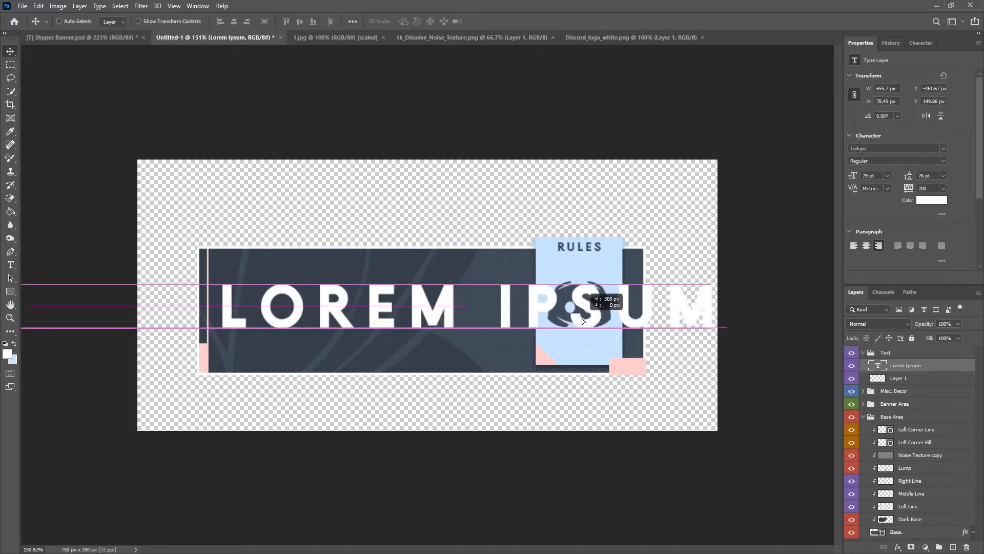
{"action": "left_click", "coordinate": [11, 266]}
{"action": "left_click", "coordinate": [408, 283]}
{"action": "key", "text": "ctrl+a"}
{"action": "type", "text": "RULES"}
{"action": "key", "text": "BackSpace"}
{"action": "key", "text": "BackSpace"}
{"action": "key", "text": "BackSpace"}
{"action": "key", "text": "BackSpace"}
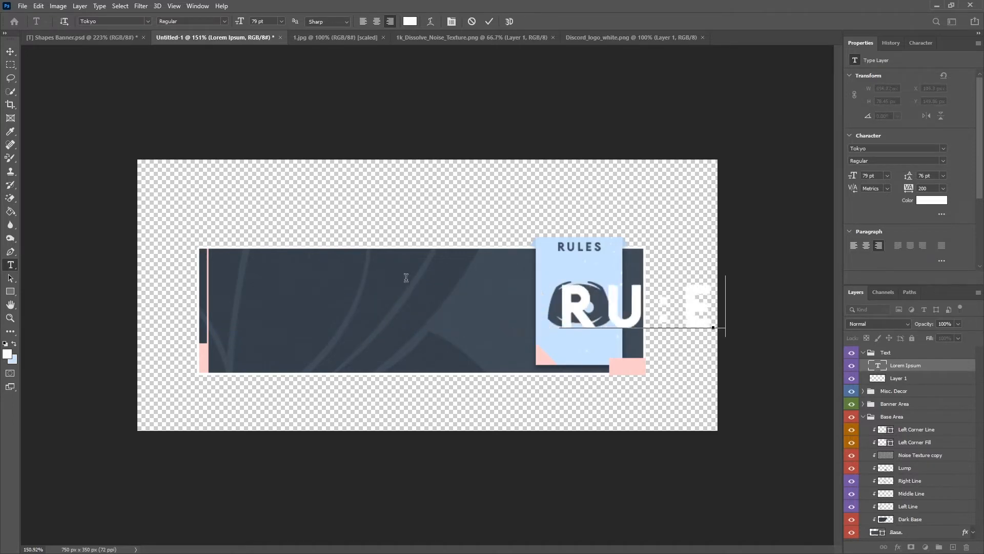
{"action": "type", "text": "ULES"}
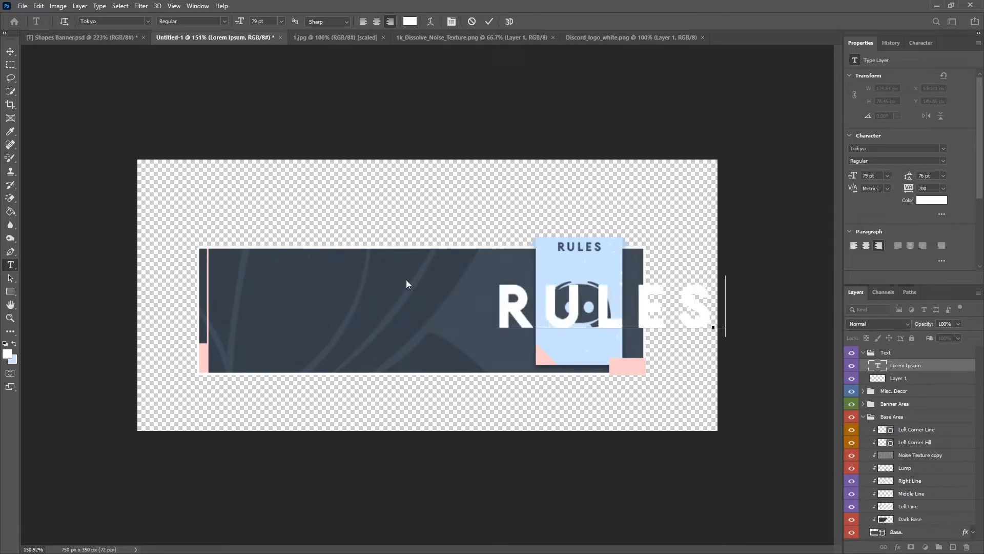
{"action": "left_click", "coordinate": [489, 21]}
{"action": "key", "text": "v"}
{"action": "left_click_drag", "start_coordinate": [543, 296], "coordinate": [245, 320]}
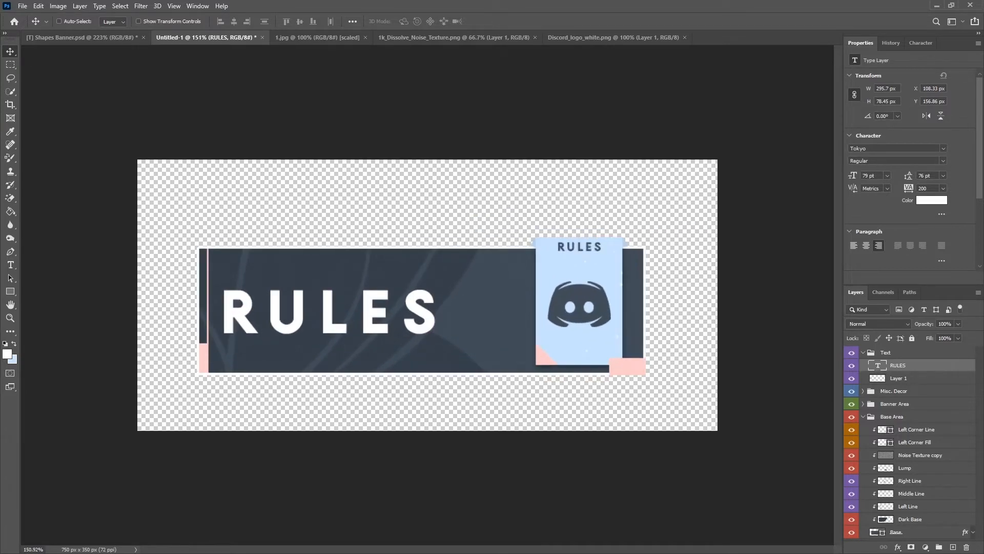
Step: Apply a white outer glow to the large RULES text with 75% opacity, 2% spread and 4 px size
{"action": "right_click", "coordinate": [918, 368]}
{"action": "left_click", "coordinate": [822, 102]}
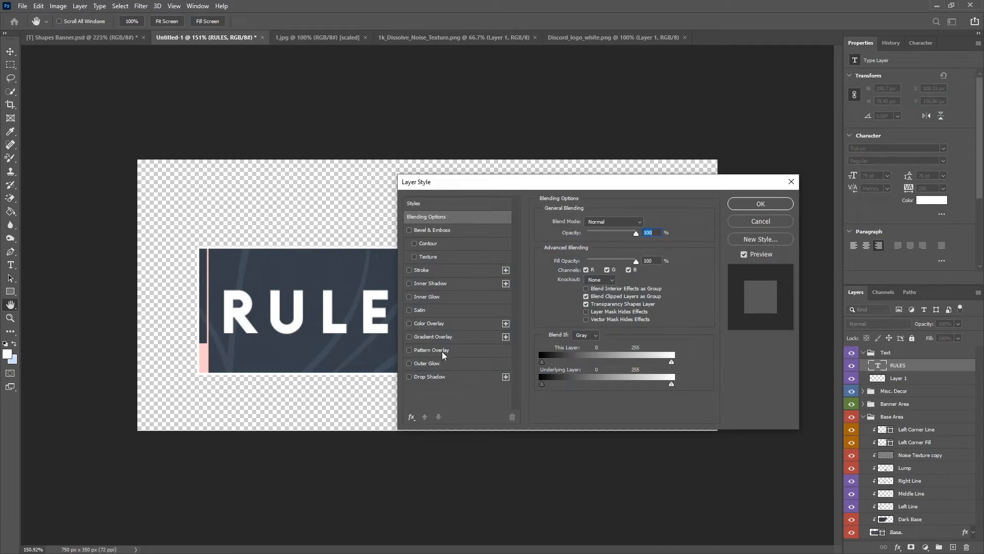
{"action": "left_click", "coordinate": [441, 362]}
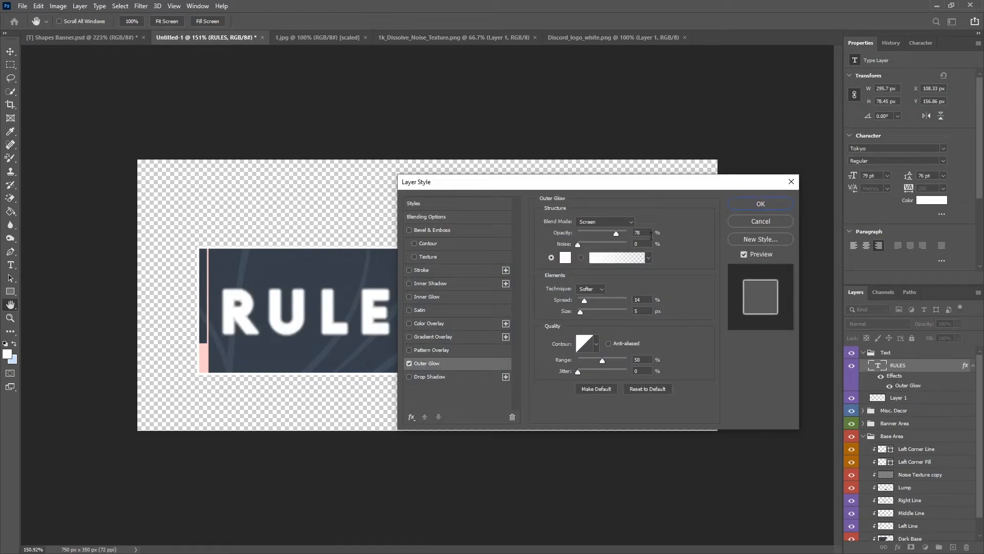
{"action": "left_click_drag", "start_coordinate": [649, 235], "coordinate": [607, 204]}
{"action": "type", "text": "75"}
{"action": "type", "text": "2"}
{"action": "type", "text": "4"}
{"action": "left_click", "coordinate": [785, 204]}
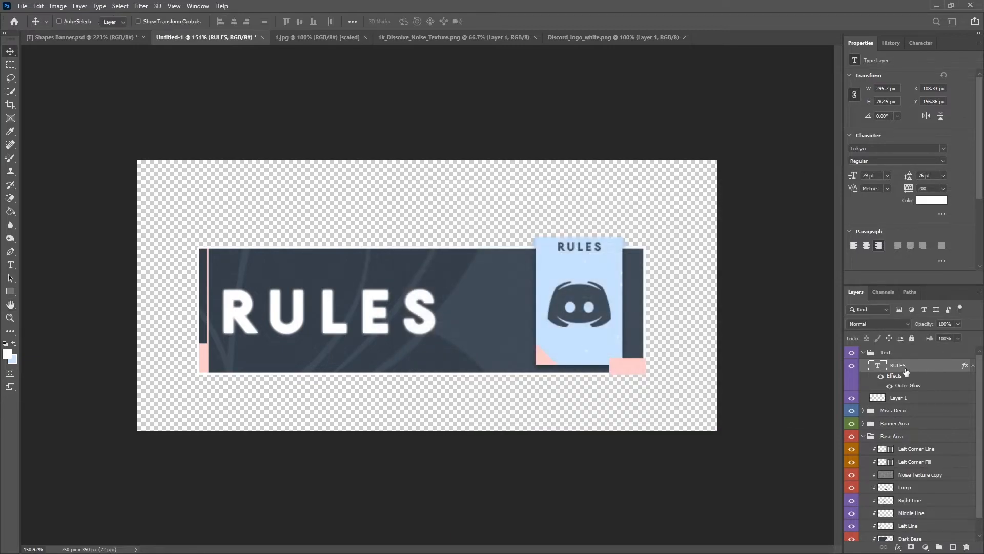
Step: Delete the empty Layer 1 beneath the RULES text and collapse the Text group
{"action": "left_click", "coordinate": [906, 400]}
{"action": "key", "text": "Delete"}
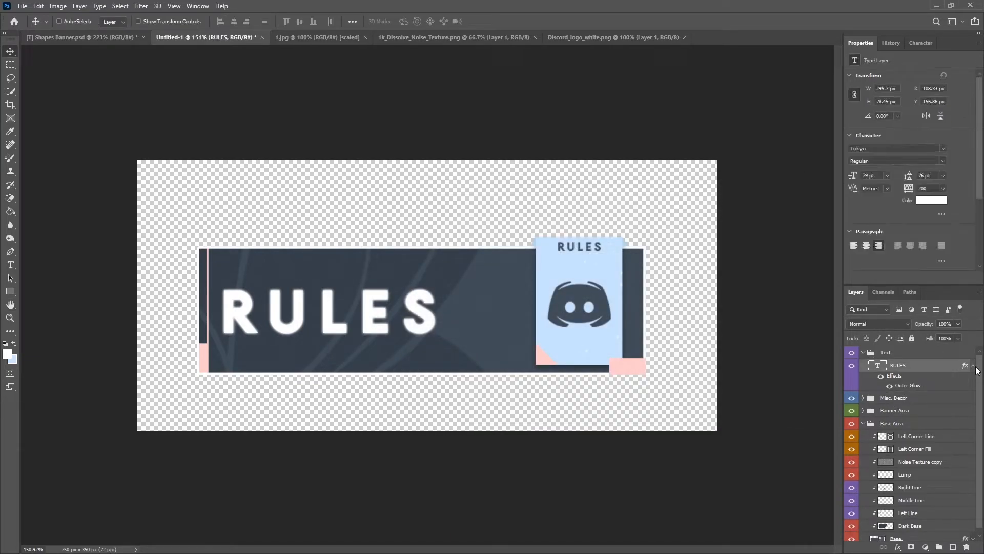
{"action": "left_click", "coordinate": [974, 366]}
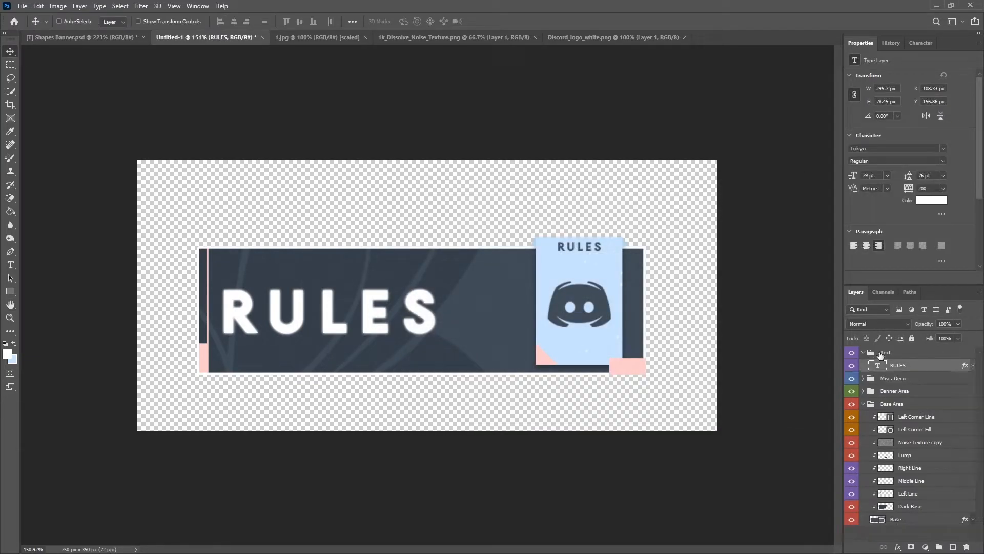
{"action": "left_click", "coordinate": [863, 353]}
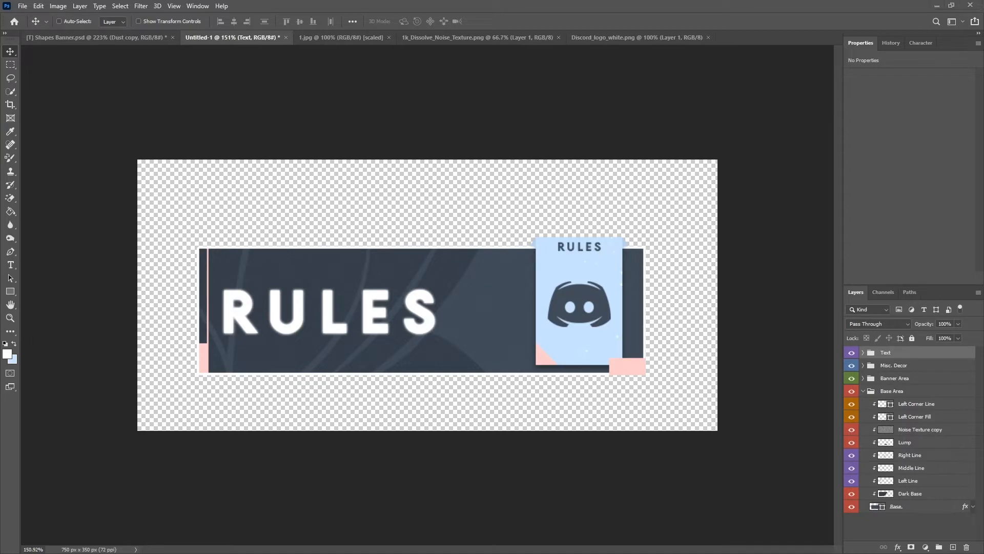
Step: Copy the dust image from 1.jpg into the banner document and clip it between Noise Texture copy and Lump in Base Area
{"action": "left_click", "coordinate": [417, 37]}
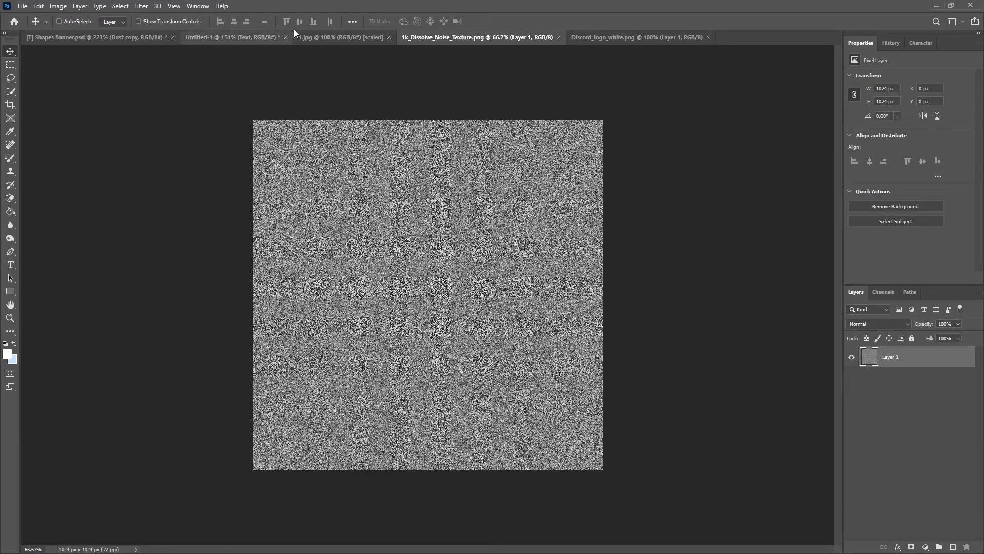
{"action": "left_click", "coordinate": [340, 37]}
{"action": "left_click_drag", "start_coordinate": [328, 183], "coordinate": [785, 430]}
{"action": "left_click_drag", "start_coordinate": [912, 354], "coordinate": [910, 449]}
Step: Set the dust layer to Color Dodge blending at 40% opacity
{"action": "left_click", "coordinate": [888, 324]}
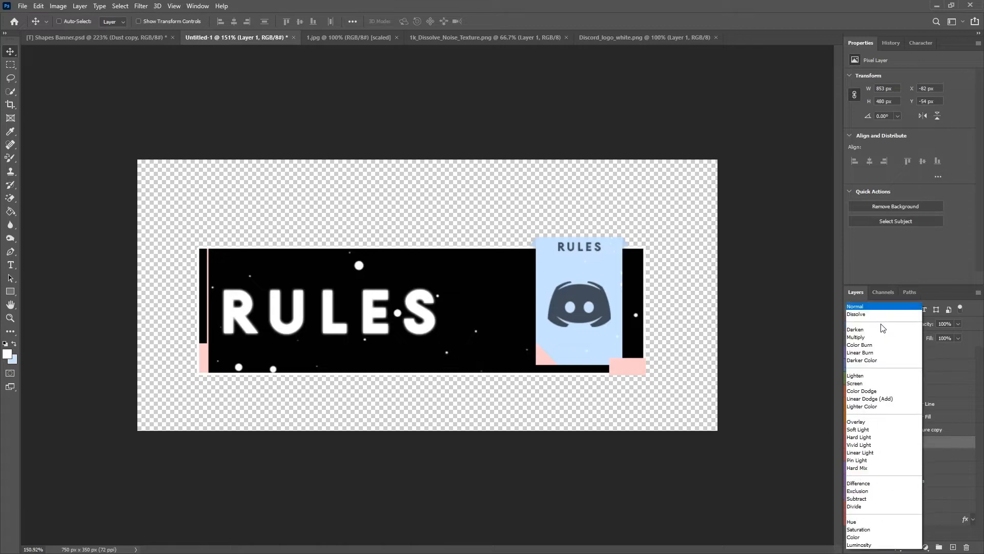
{"action": "left_click", "coordinate": [879, 391]}
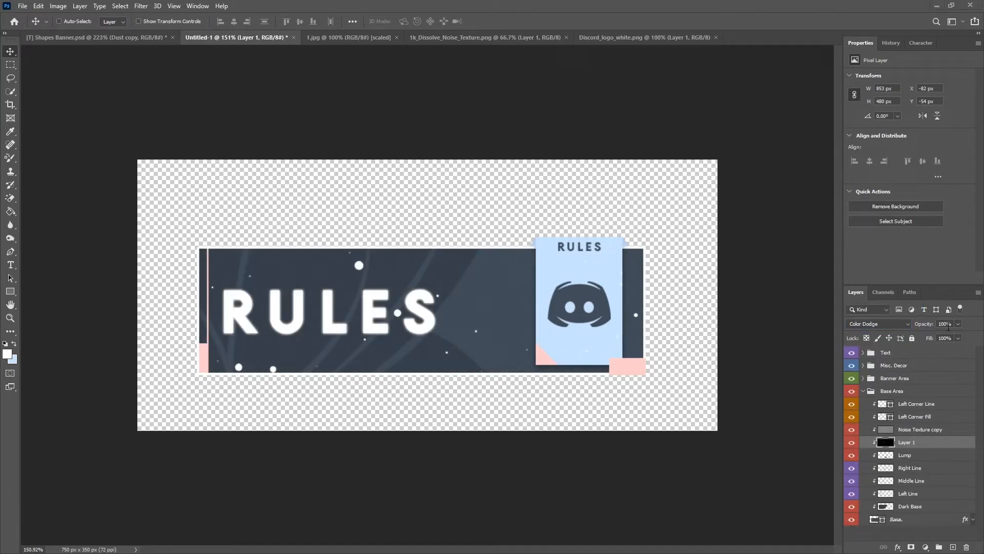
{"action": "key", "text": "ctrl+a"}
{"action": "key", "text": "4"}
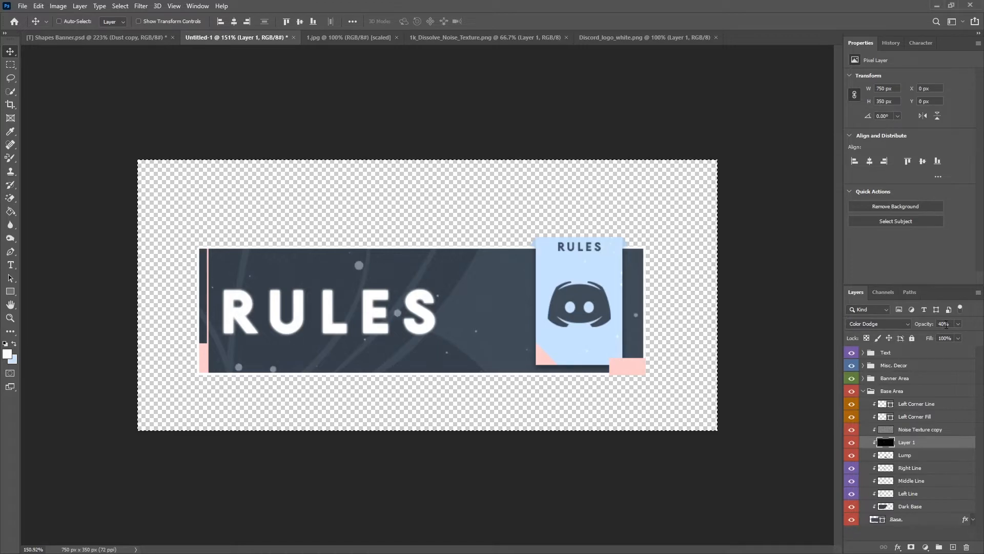
Step: Scale down the dust texture so its specks are smaller and sit further up and left on the dark base
{"action": "key", "text": "ctrl+t"}
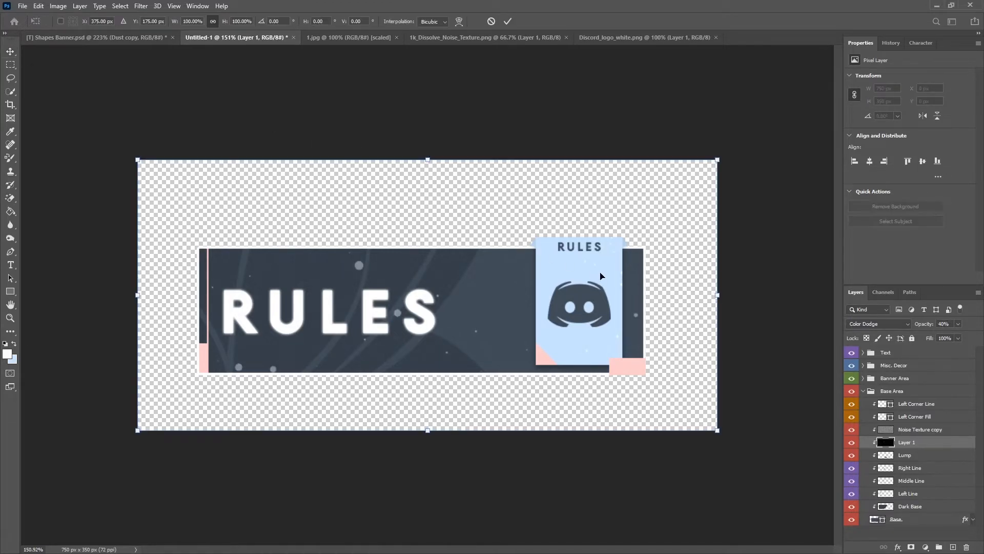
{"action": "left_click_drag", "start_coordinate": [491, 313], "coordinate": [403, 245]}
{"action": "key", "text": "Return"}
Step: Delete the three large dust specks at the base's upper edge, beside the R and above the U, then clear the selection
{"action": "left_click", "coordinate": [12, 78]}
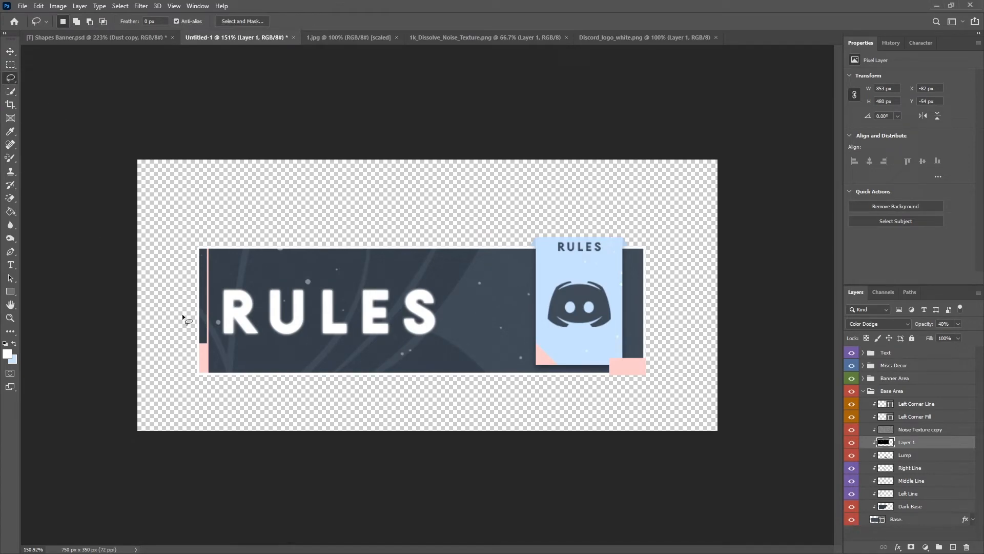
{"action": "scroll", "coordinate": [183, 315], "scroll_direction": "up", "scroll_amount": 7}
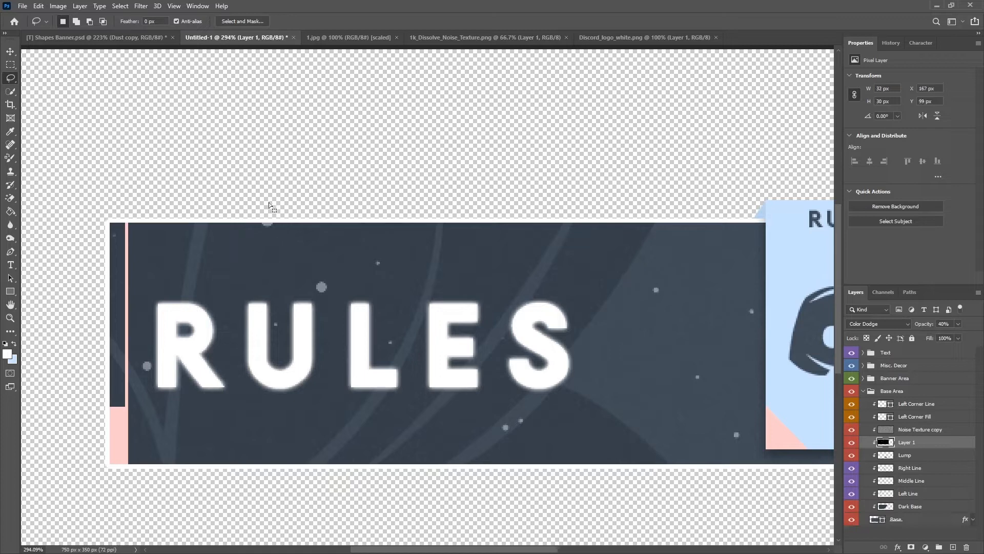
{"action": "mouse_move", "coordinate": [148, 355]}
{"action": "left_mouse_down"}
{"action": "mouse_move", "coordinate": [165, 383]}
{"action": "mouse_move", "coordinate": [139, 350]}
{"action": "left_mouse_up"}
{"action": "key", "text": "Delete"}
{"action": "mouse_move", "coordinate": [317, 272]}
{"action": "left_mouse_down"}
{"action": "mouse_move", "coordinate": [337, 302]}
{"action": "mouse_move", "coordinate": [307, 268]}
{"action": "left_mouse_up"}
{"action": "key", "text": "Delete"}
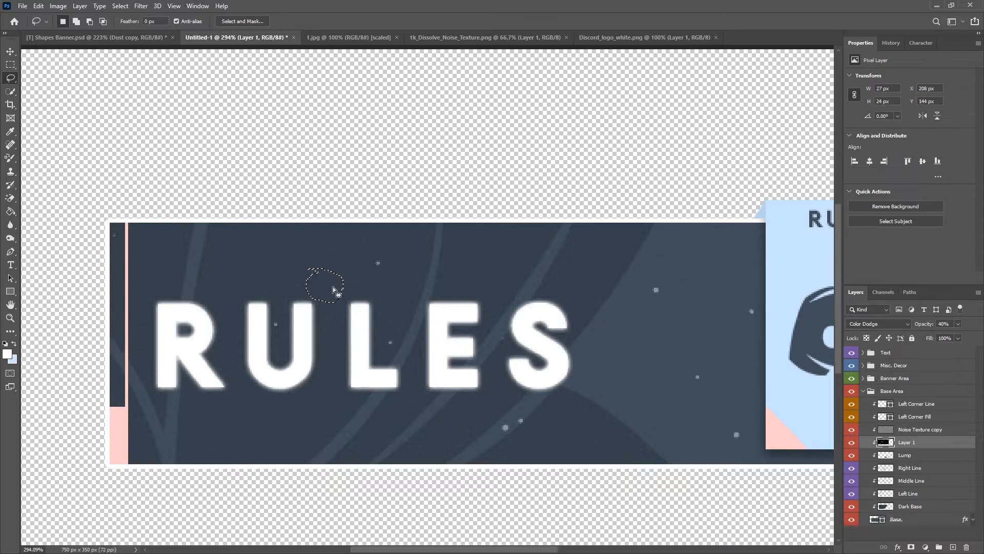
{"action": "left_click", "coordinate": [11, 65]}
{"action": "right_click", "coordinate": [509, 313]}
{"action": "left_click", "coordinate": [542, 317]}
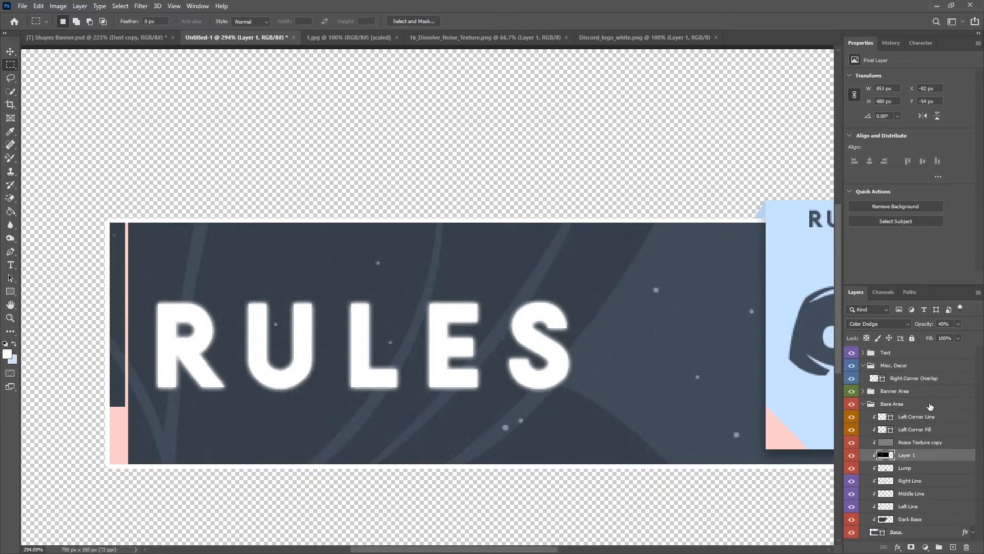
Step: Add a new layer above Right Corner Overlap in Misc. Decor and group it as "Glowing Squares"
{"action": "left_click", "coordinate": [906, 382]}
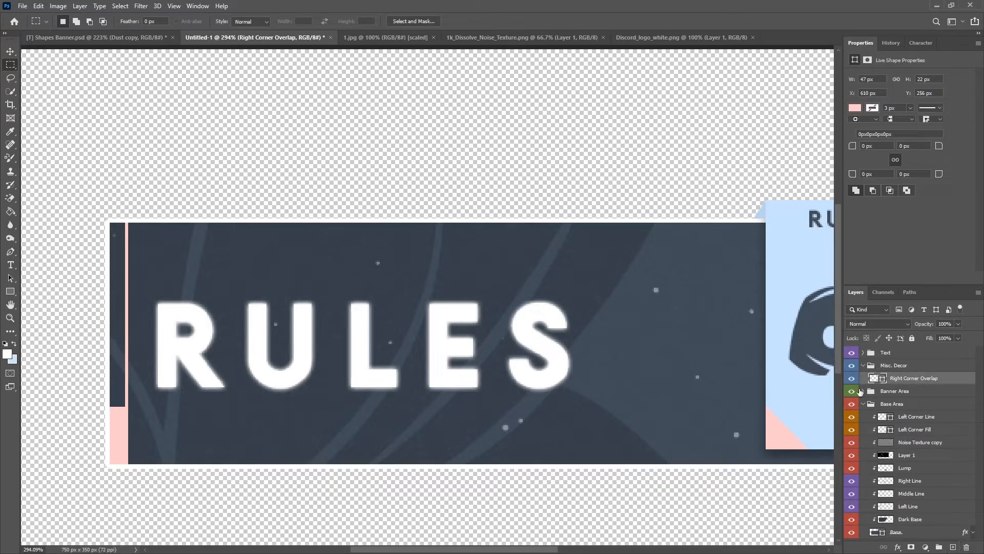
{"action": "left_click", "coordinate": [864, 405]}
{"action": "left_click", "coordinate": [953, 546]}
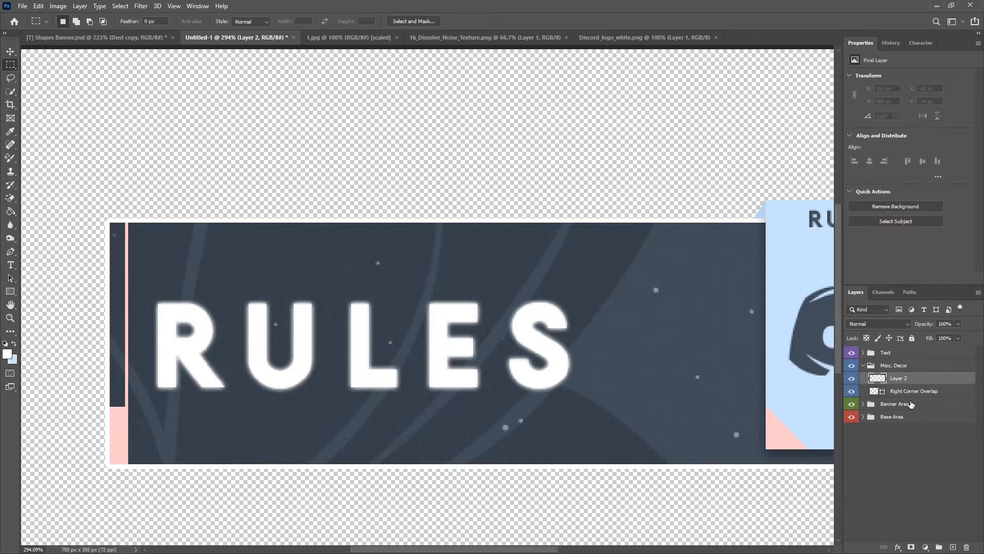
{"action": "key", "text": "ctrl+g"}
{"action": "double_click", "coordinate": [906, 381]}
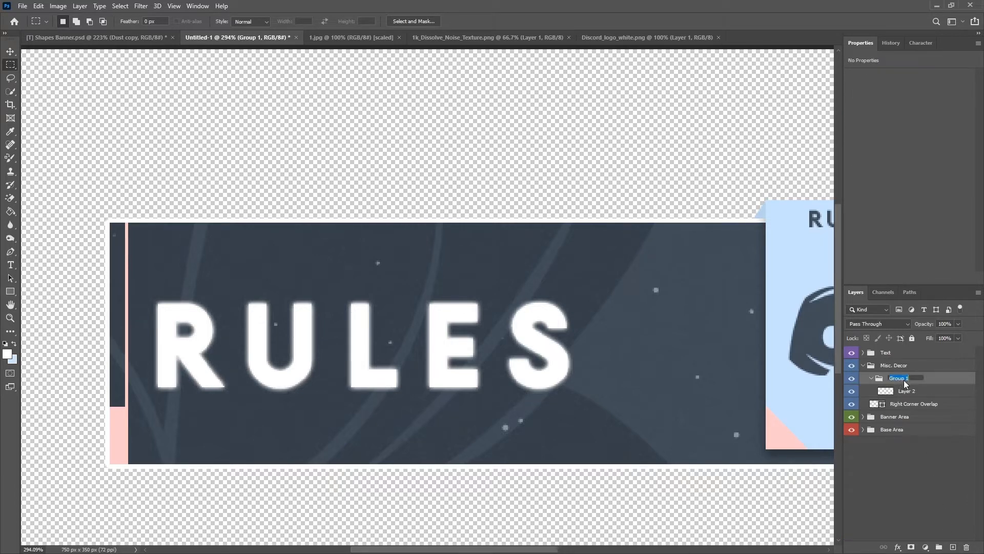
{"action": "type", "text": "Glowing Squares"}
{"action": "key", "text": "Return"}
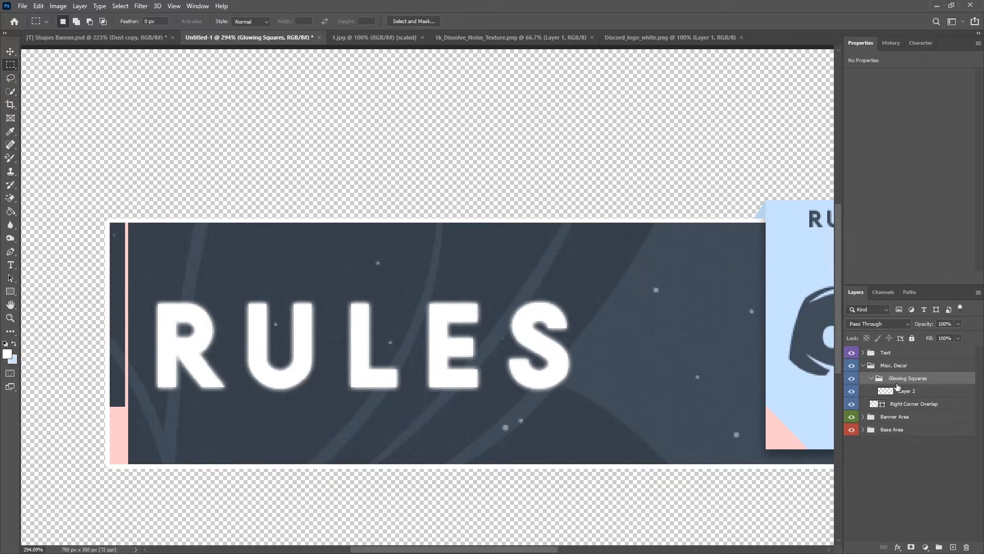
Step: Draw a 17 × 17 px white square without stroke below and right of the RULES text, at about X 405 px, Y 230 px
{"action": "left_click", "coordinate": [905, 392]}
{"action": "left_click", "coordinate": [10, 291]}
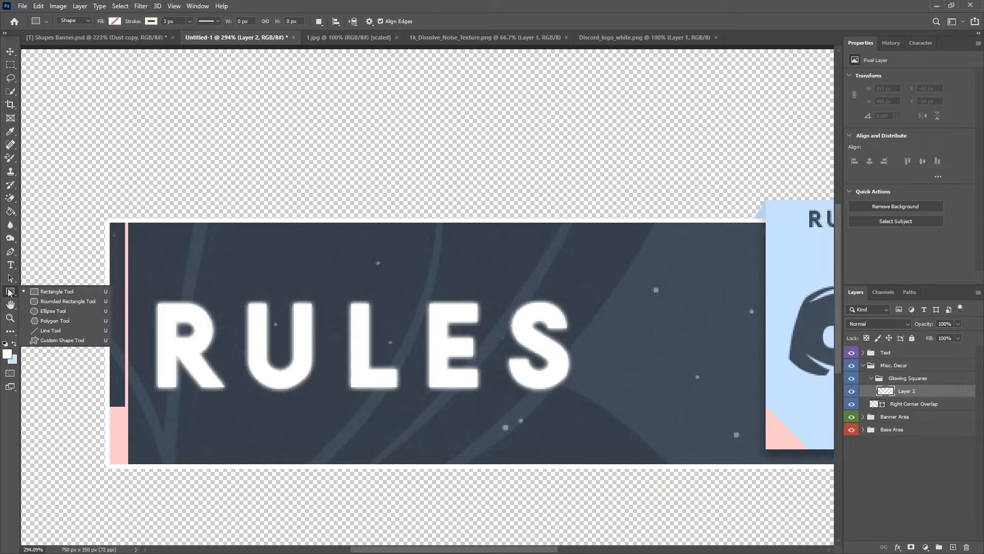
{"action": "left_click_drag", "start_coordinate": [599, 397], "coordinate": [625, 422]}
{"action": "left_click", "coordinate": [855, 108]}
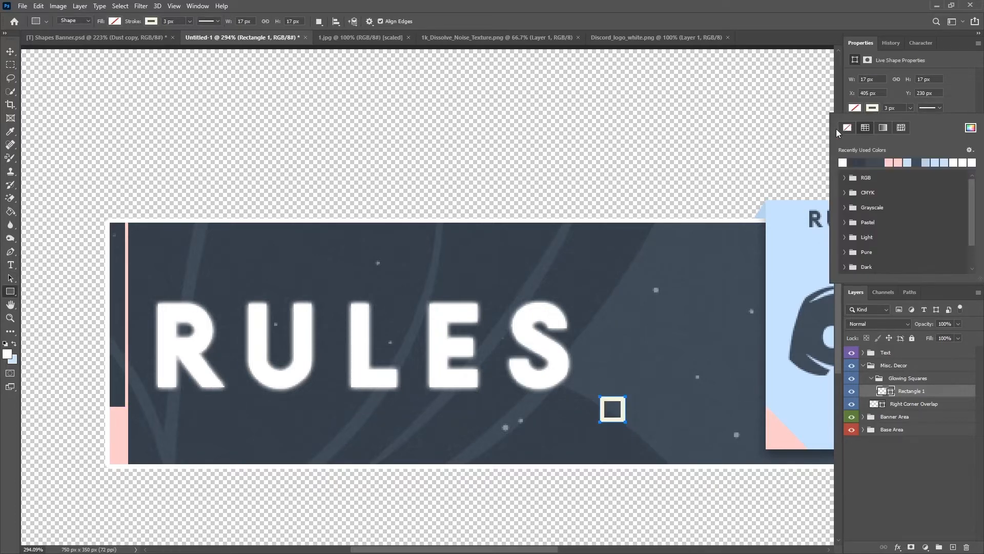
{"action": "left_click", "coordinate": [851, 130]}
{"action": "left_click", "coordinate": [860, 107]}
{"action": "left_click", "coordinate": [844, 160]}
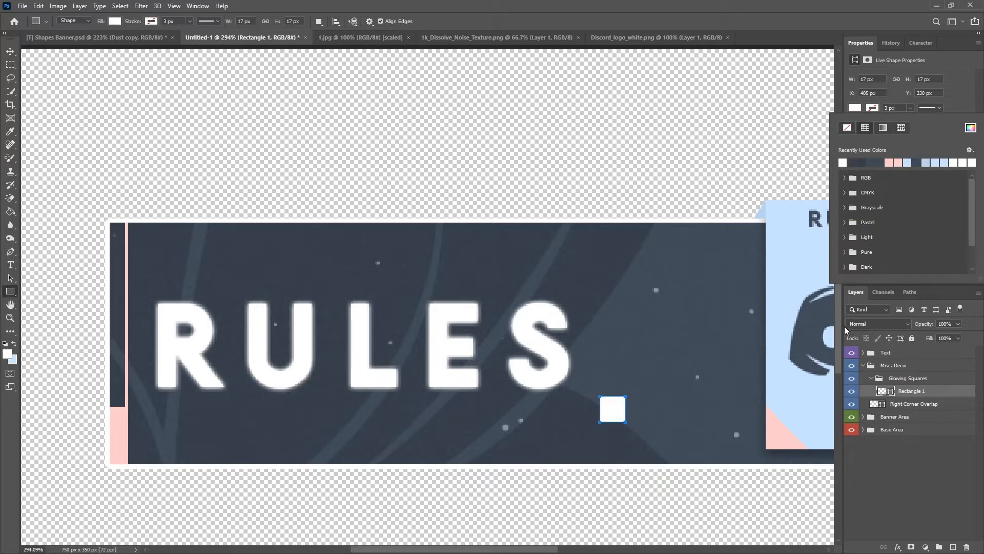
Step: Add an Outer Glow to the white square with 78% opacity, 14% spread and 5 px size, and collapse its effects list
{"action": "right_click", "coordinate": [910, 392]}
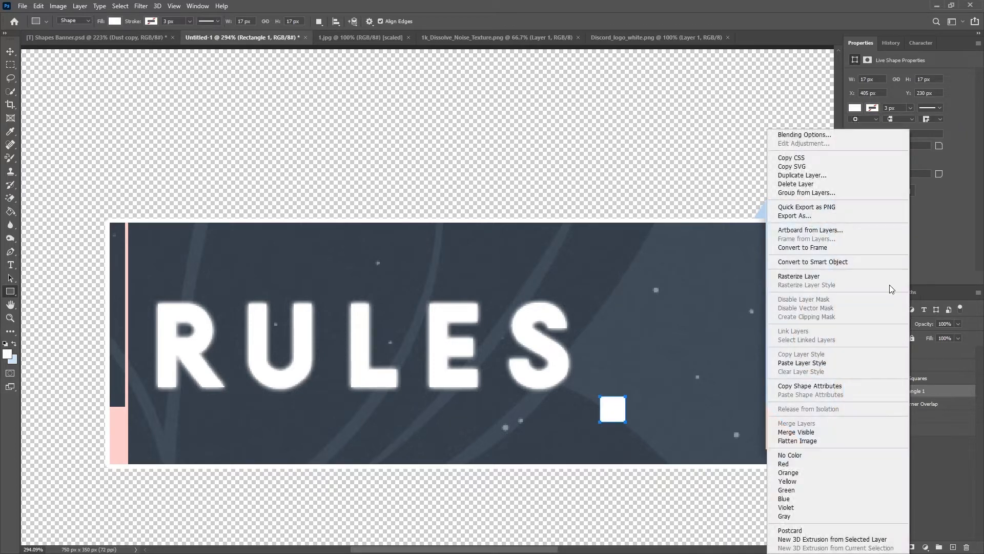
{"action": "left_click", "coordinate": [795, 133]}
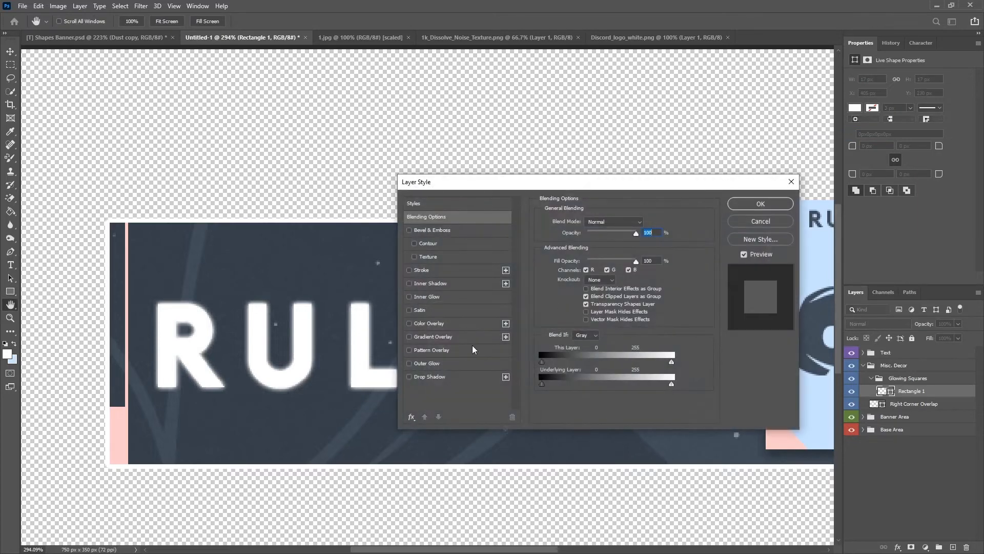
{"action": "left_click", "coordinate": [444, 361]}
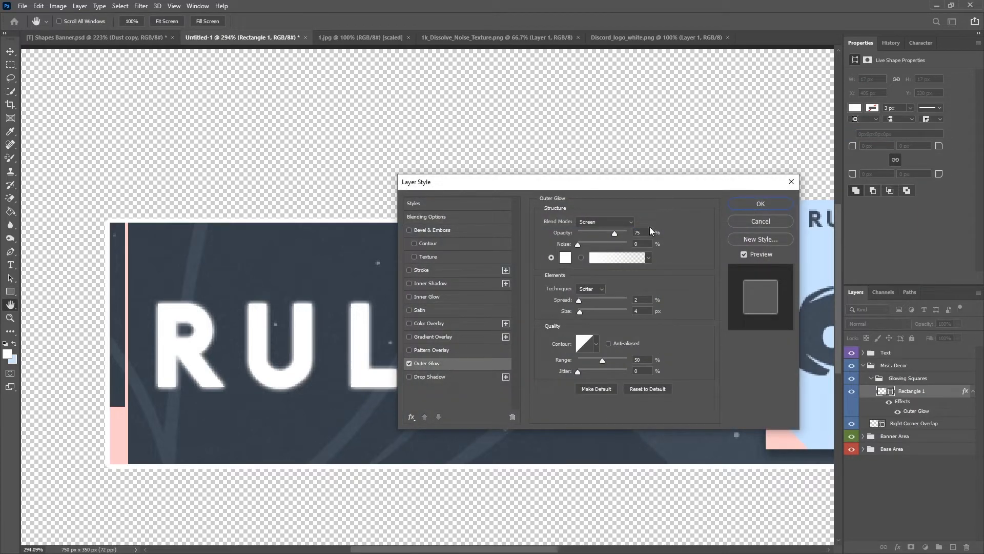
{"action": "left_click_drag", "start_coordinate": [647, 233], "coordinate": [479, 223]}
{"action": "type", "text": "78"}
{"action": "type", "text": "1"}
{"action": "type", "text": "4"}
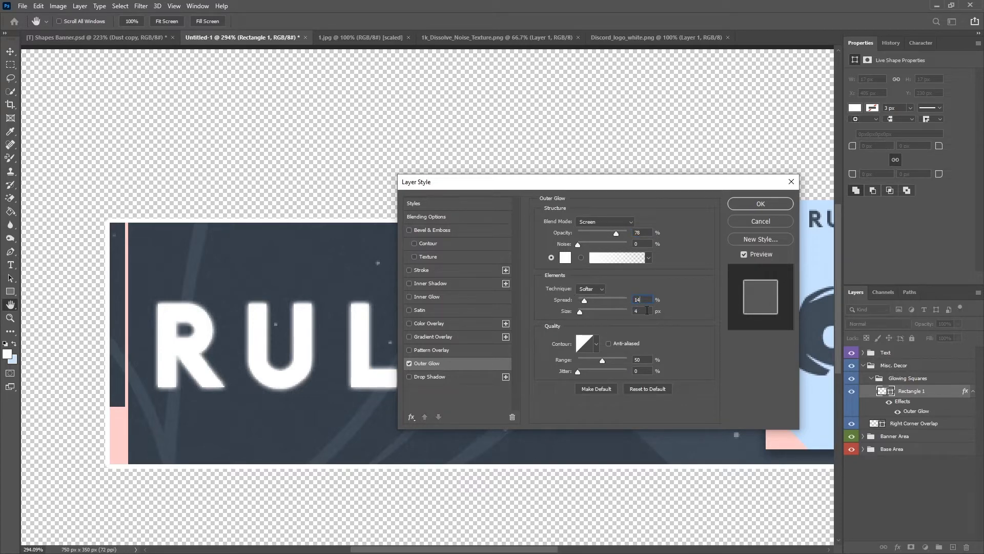
{"action": "type", "text": "5"}
{"action": "left_click", "coordinate": [769, 206]}
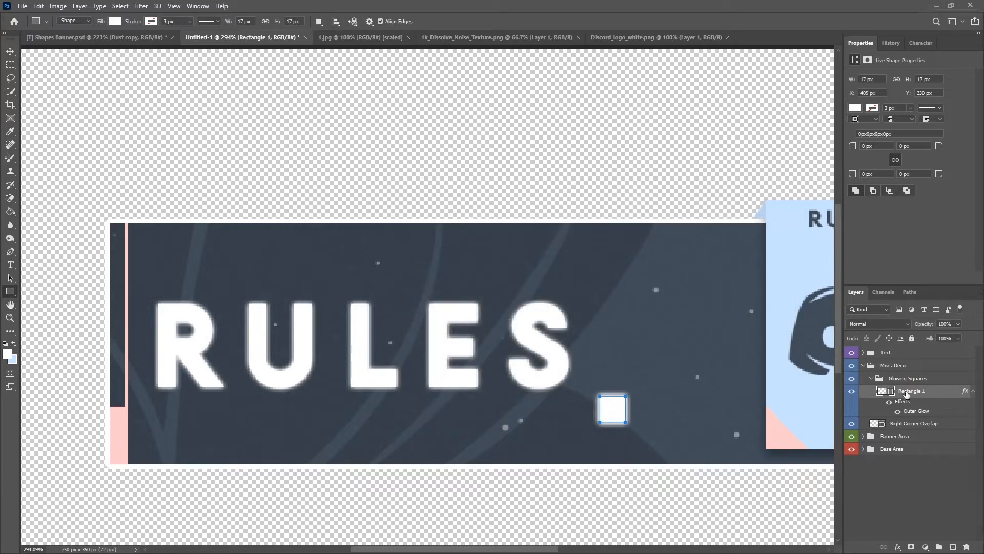
{"action": "left_click", "coordinate": [973, 391]}
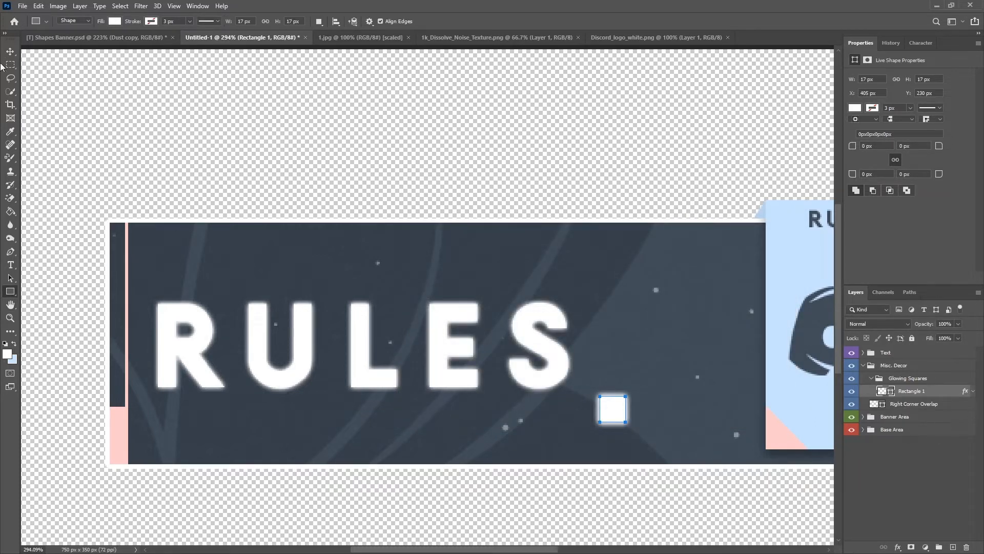
Step: Tilt the glowing square and position it on the dark base, below and to the right of the RULES text
{"action": "left_click", "coordinate": [10, 51]}
{"action": "scroll", "coordinate": [589, 379], "scroll_direction": "down", "scroll_amount": 5}
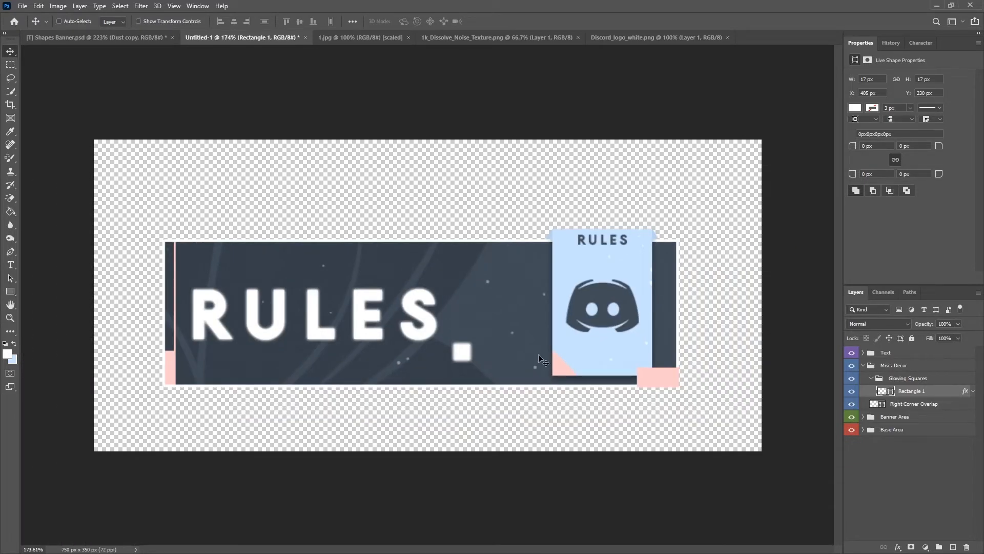
{"action": "key", "text": "ctrl"}
{"action": "key", "text": "ctrl+t"}
{"action": "left_click_drag", "start_coordinate": [479, 333], "coordinate": [470, 327]}
{"action": "left_click", "coordinate": [512, 25]}
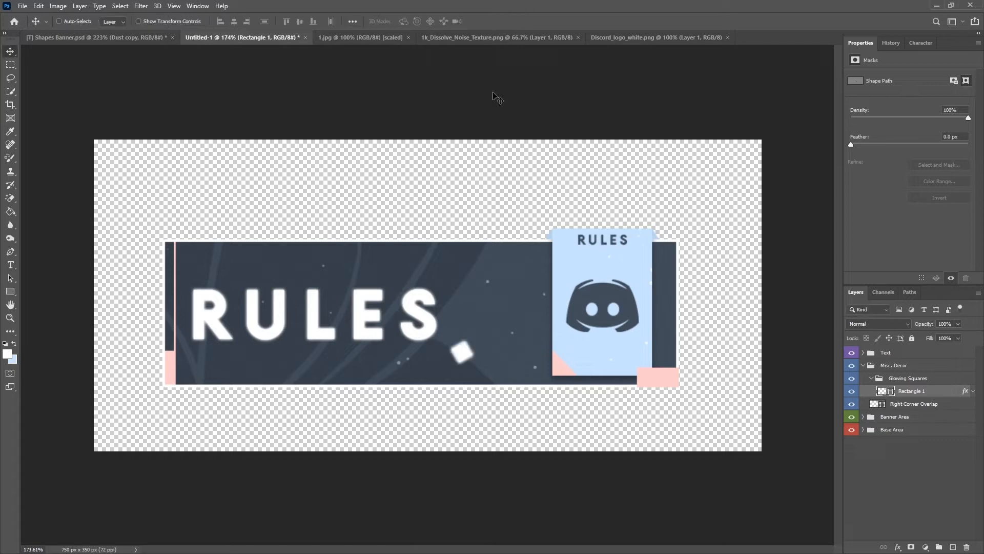
{"action": "left_click_drag", "start_coordinate": [468, 362], "coordinate": [492, 349]}
{"action": "key", "text": "ctrl+t"}
{"action": "left_click", "coordinate": [483, 21]}
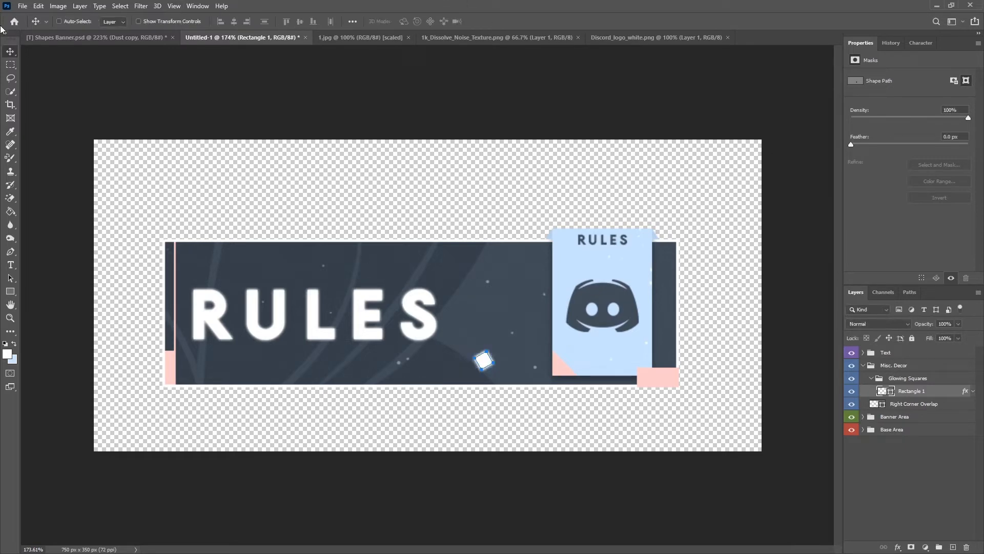
{"action": "left_click_drag", "start_coordinate": [485, 362], "coordinate": [480, 346]}
Step: Duplicate the glowing square and place a slightly smaller, tilted copy above the RULES text, between the R and U
{"action": "key", "text": "ctrl+t"}
{"action": "left_click_drag", "start_coordinate": [504, 312], "coordinate": [265, 264]}
{"action": "left_click", "coordinate": [508, 21]}
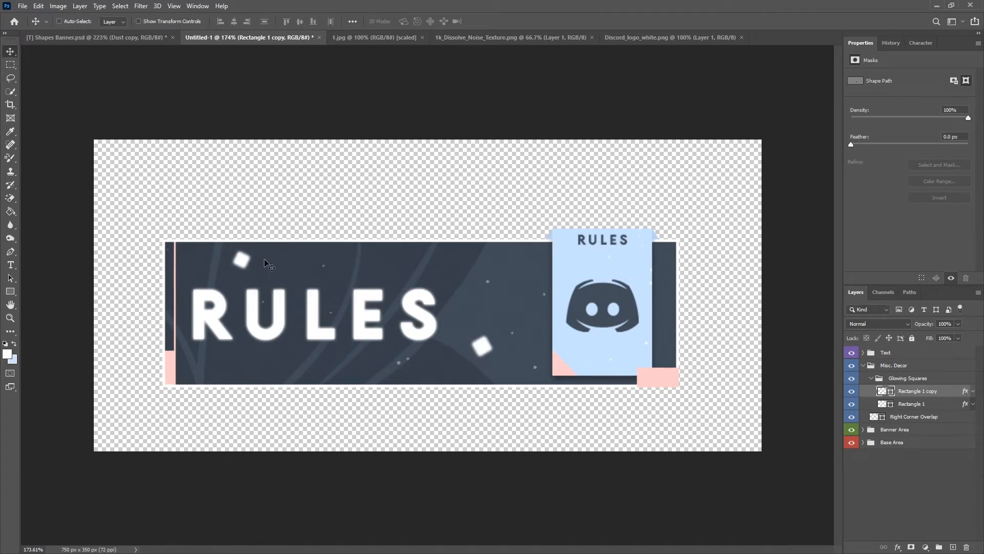
Step: Duplicate the upper square, scale the copy to about 73%, rotate it about 47° and place it below the text between L and E
{"action": "key", "text": "ctrl+j"}
{"action": "key", "text": "ctrl+t"}
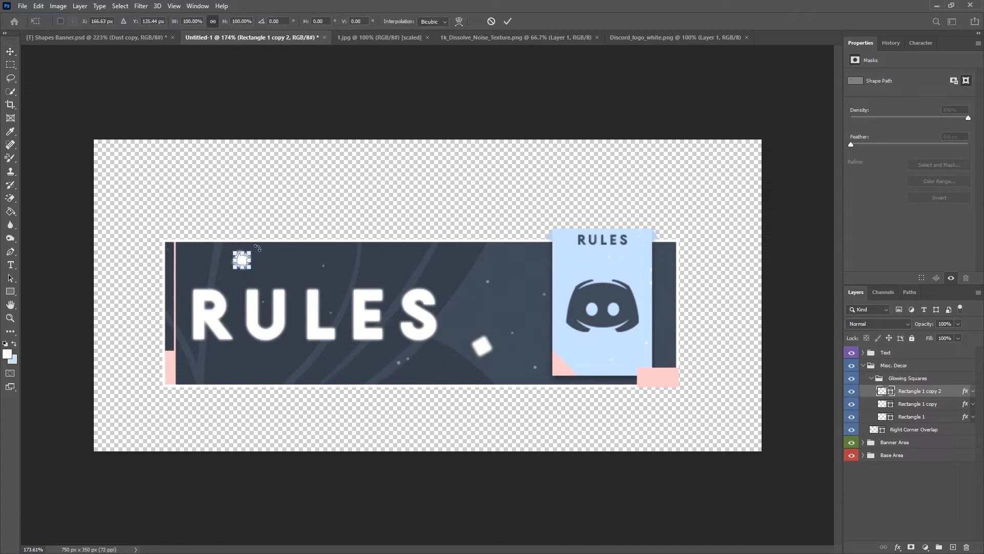
{"action": "mouse_move", "coordinate": [254, 248]}
{"action": "left_mouse_down"}
{"action": "mouse_move", "coordinate": [268, 262]}
{"action": "mouse_move", "coordinate": [243, 250]}
{"action": "left_mouse_up"}
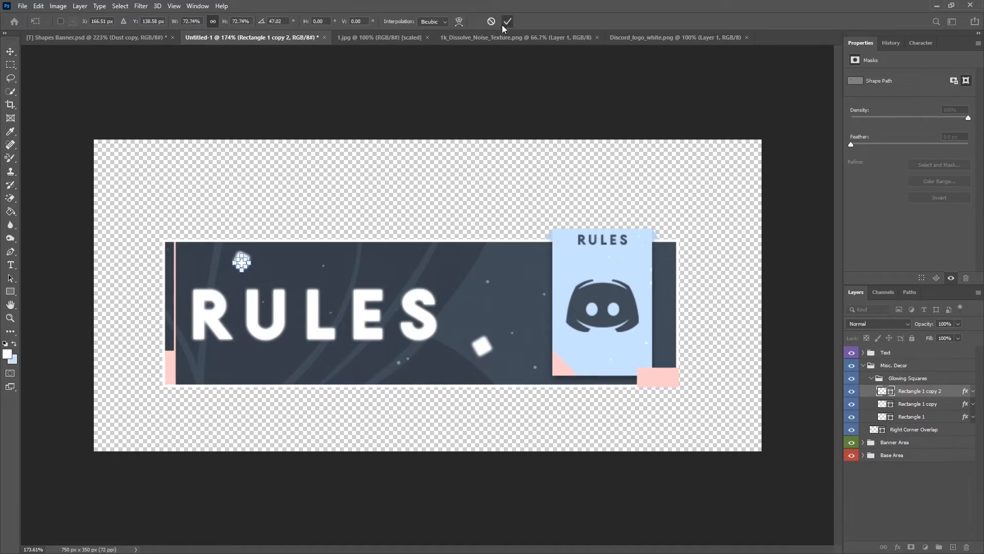
{"action": "left_click", "coordinate": [508, 21]}
{"action": "left_click_drag", "start_coordinate": [508, 388], "coordinate": [456, 412]}
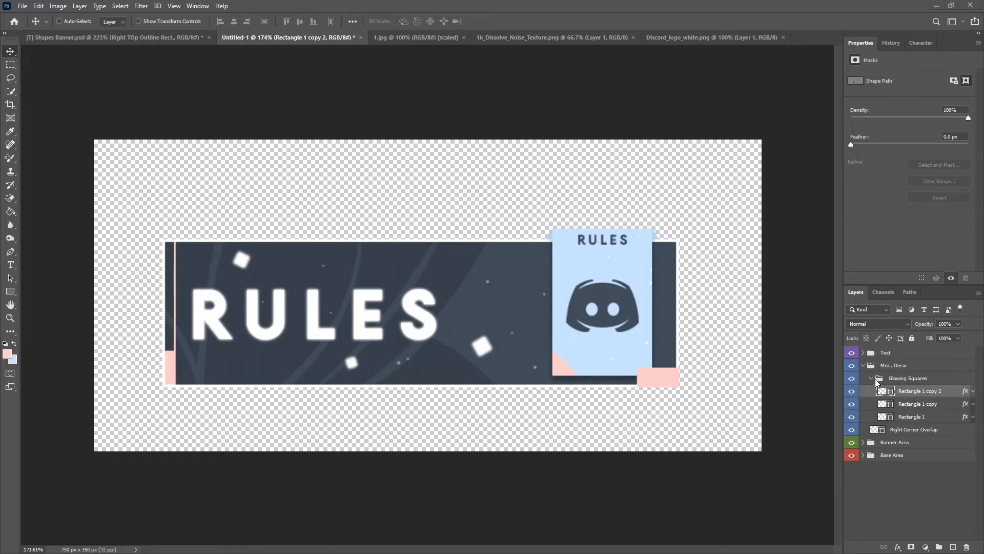
Step: Collapse the Glowing Squares and Misc. Decor groups and expand the Base Area group
{"action": "left_click", "coordinate": [873, 378]}
{"action": "left_click", "coordinate": [872, 378]}
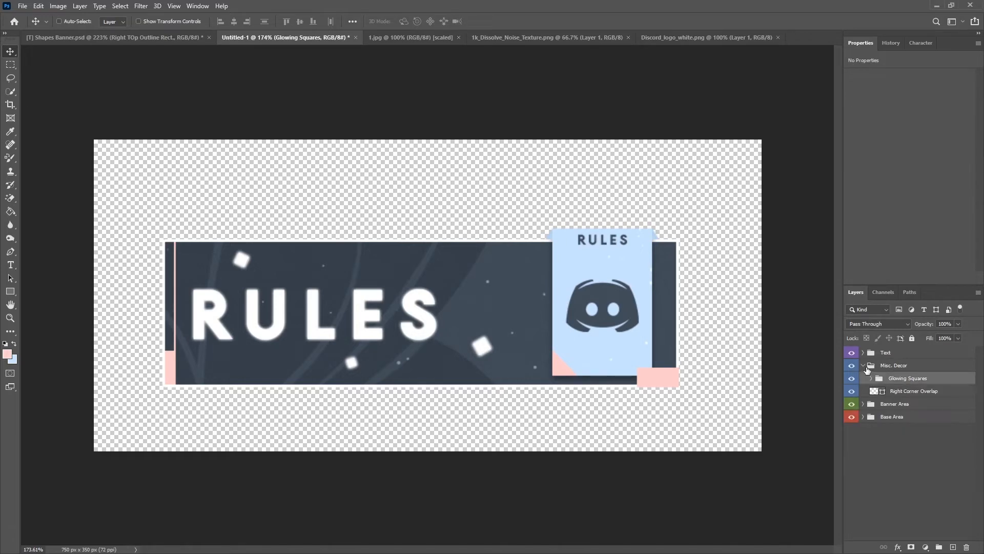
{"action": "left_click", "coordinate": [864, 365]}
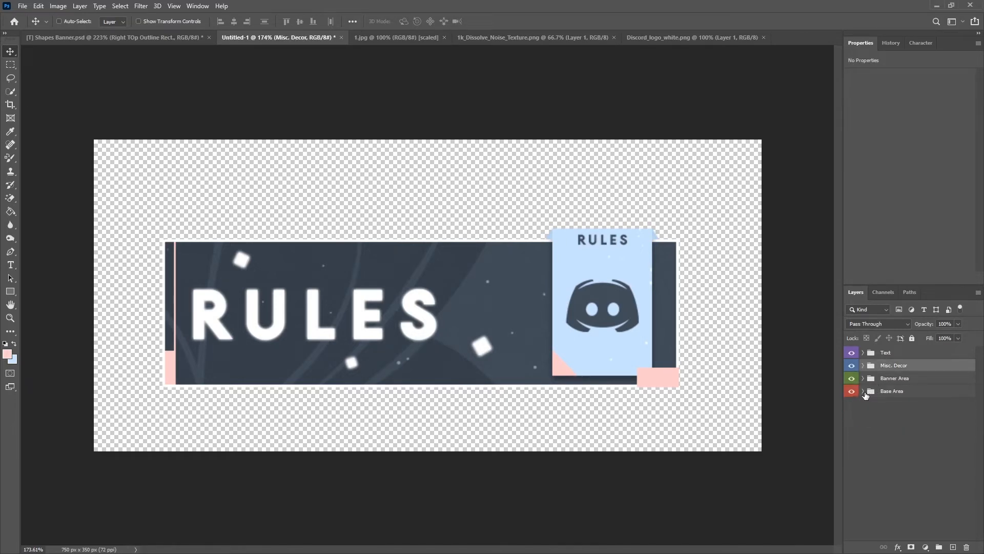
{"action": "left_click", "coordinate": [864, 392]}
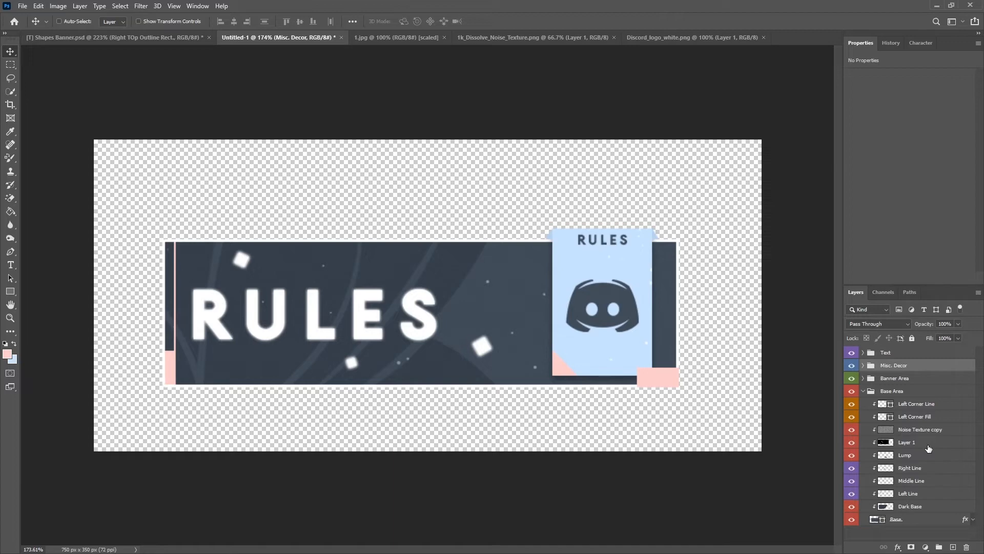
Step: Add a new layer above Noise Texture copy in the Base Area group
{"action": "scroll", "coordinate": [340, 402], "scroll_direction": "down", "scroll_amount": 3}
{"action": "scroll", "coordinate": [268, 377], "scroll_direction": "up", "scroll_amount": 2}
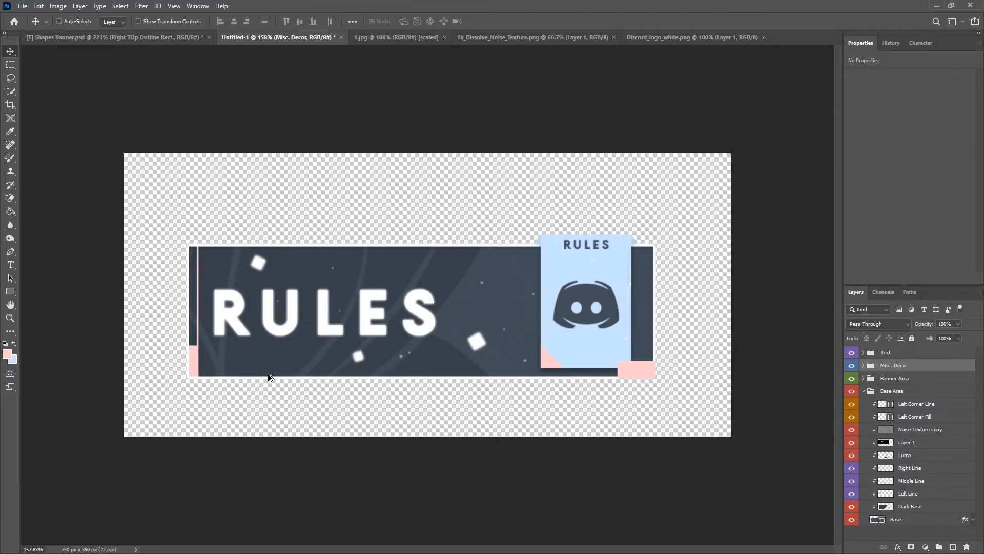
{"action": "scroll", "coordinate": [270, 359], "scroll_direction": "up", "scroll_amount": 2}
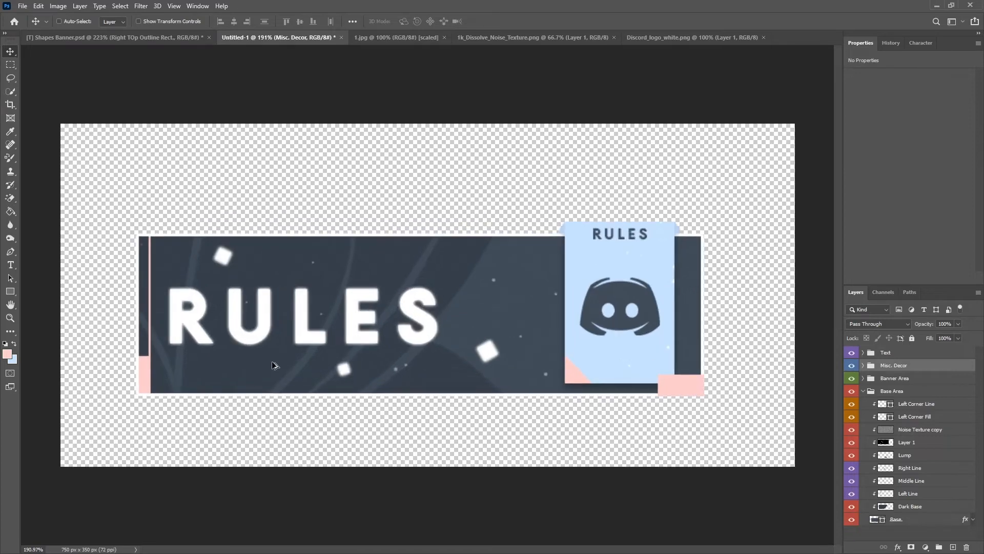
{"action": "left_click", "coordinate": [908, 459]}
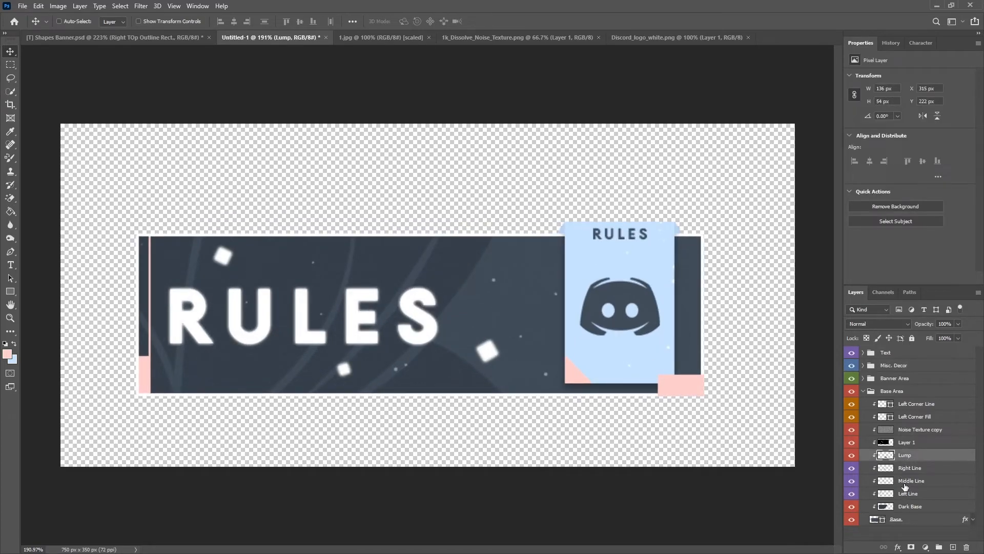
{"action": "left_click", "coordinate": [910, 429]}
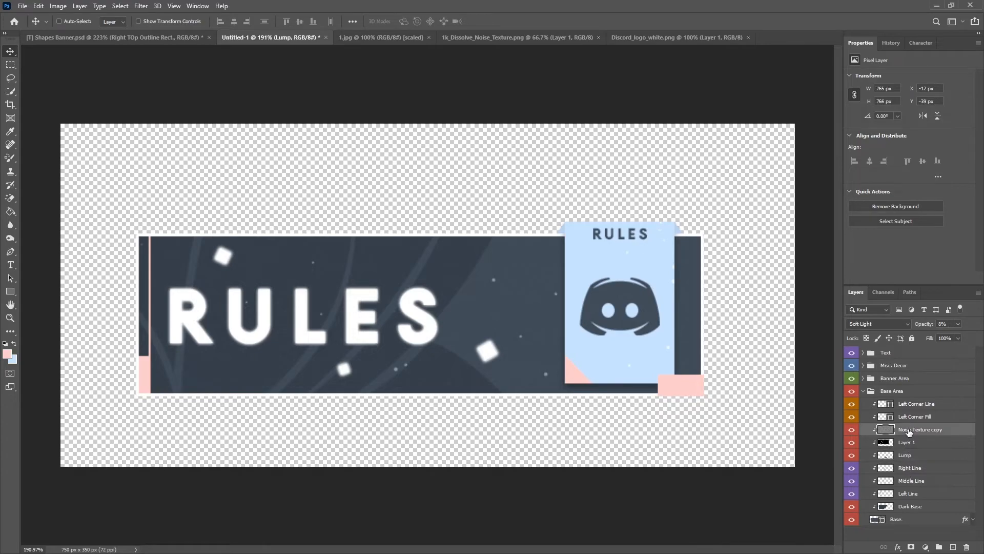
{"action": "left_click", "coordinate": [953, 547]}
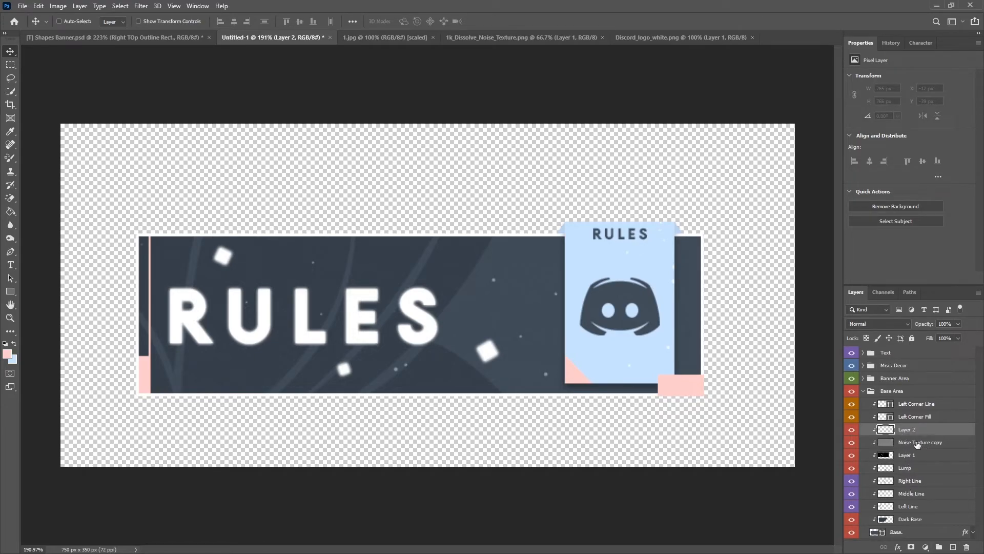
Step: Draw a 41 × 41 px square with no fill and a 3 px pink dashed stroke across the base's upper edge, at about X 401 px, Y 100 px
{"action": "left_click", "coordinate": [9, 291]}
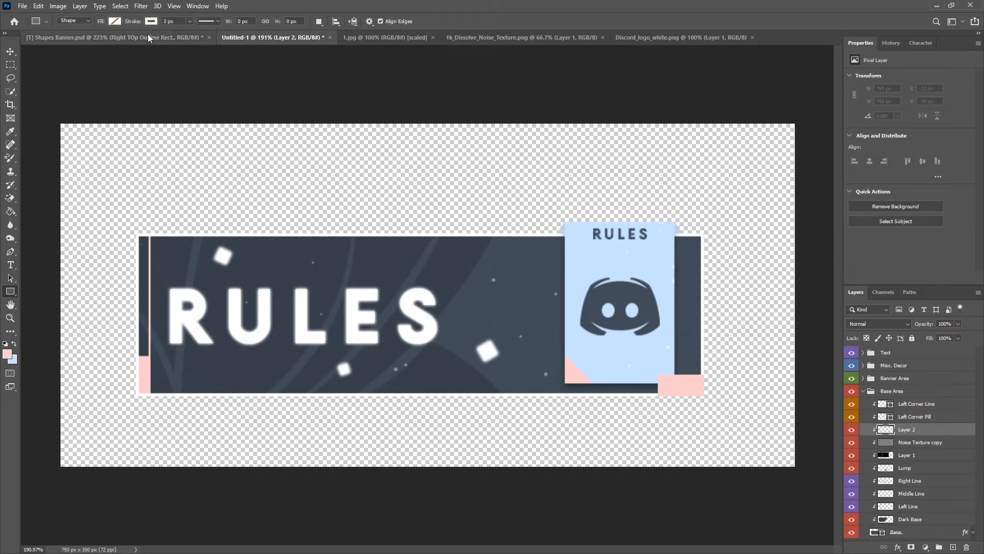
{"action": "left_click", "coordinate": [115, 21]}
{"action": "left_click", "coordinate": [88, 73]}
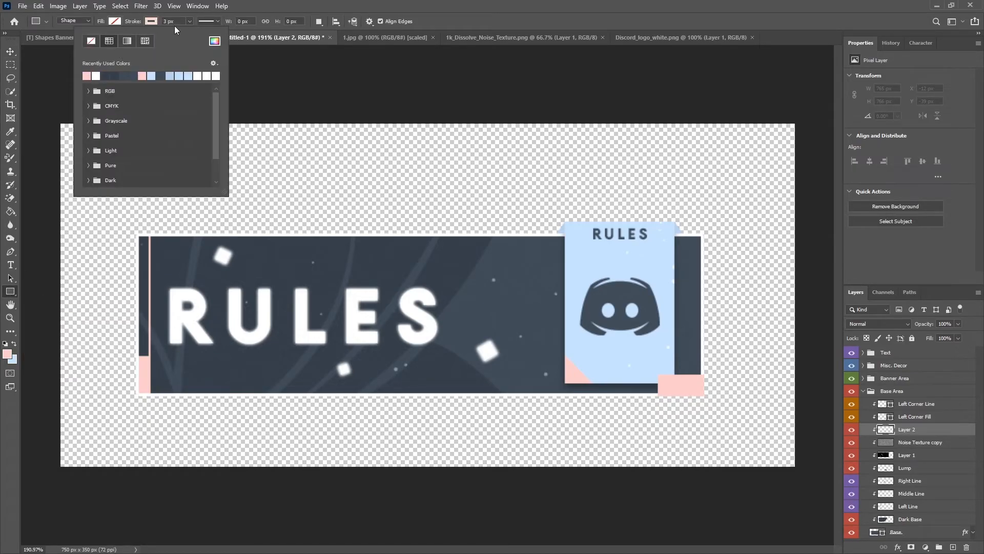
{"action": "left_click", "coordinate": [204, 20]}
{"action": "left_click", "coordinate": [204, 20]}
{"action": "left_click", "coordinate": [196, 70]}
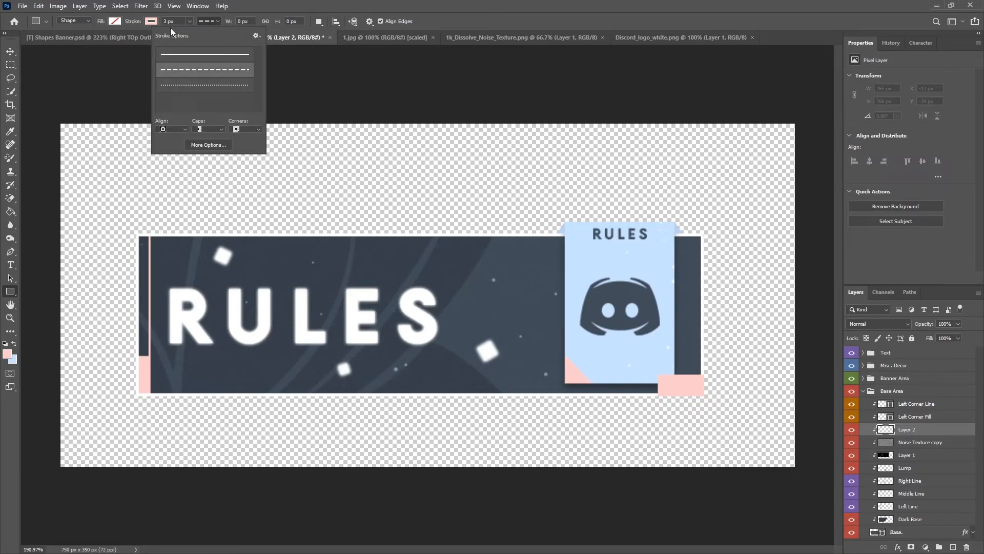
{"action": "left_click", "coordinate": [422, 201]}
{"action": "left_click_drag", "start_coordinate": [454, 222], "coordinate": [495, 261]}
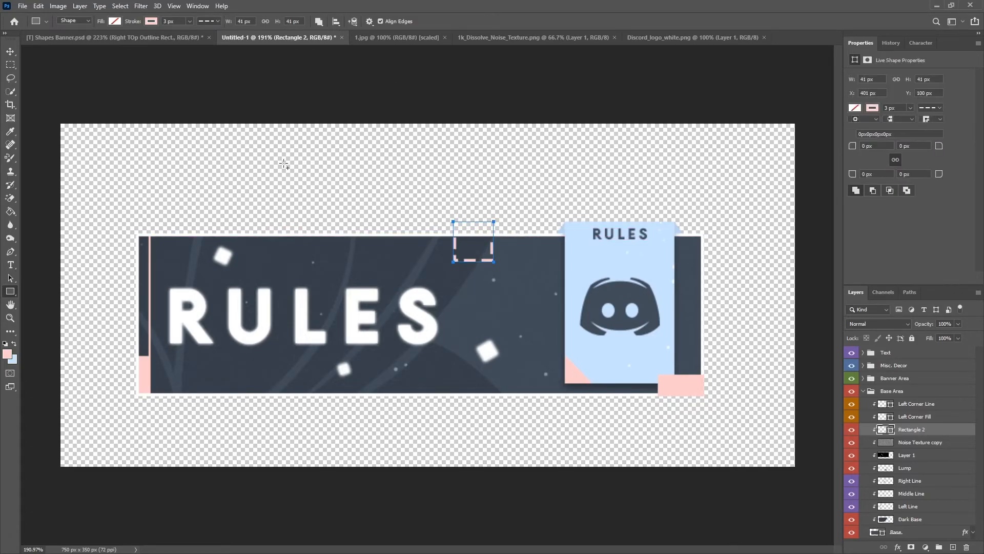
Step: Set the dashed square's stroke width to 2 px and enlarge the square to about 110% width and 106% height
{"action": "type", "text": "2"}
{"action": "key", "text": "Return"}
{"action": "key", "text": "ctrl+t"}
{"action": "left_click_drag", "start_coordinate": [495, 261], "coordinate": [502, 268]}
{"action": "left_click", "coordinate": [488, 21]}
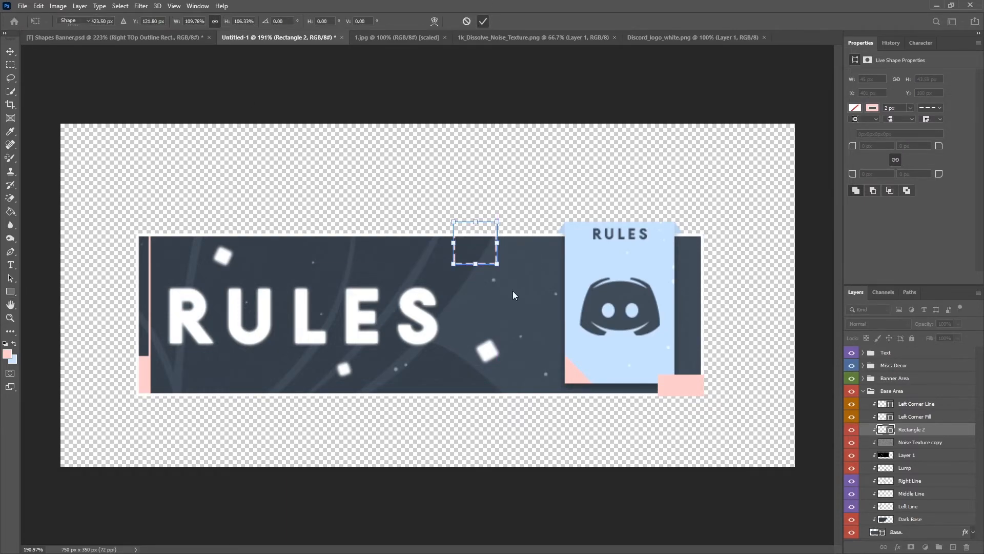
Step: Rotate the dashed square -45° and move it right and up so its lower corner points down from the base's upper edge
{"action": "key", "text": "ctrl+t"}
{"action": "left_click_drag", "start_coordinate": [523, 197], "coordinate": [474, 176]}
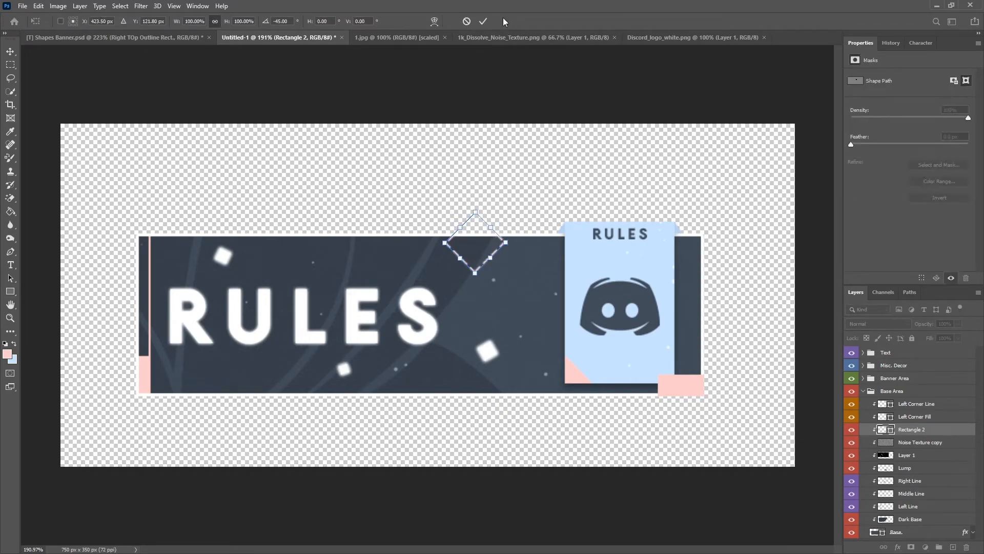
{"action": "left_click", "coordinate": [483, 21]}
{"action": "key", "text": "v"}
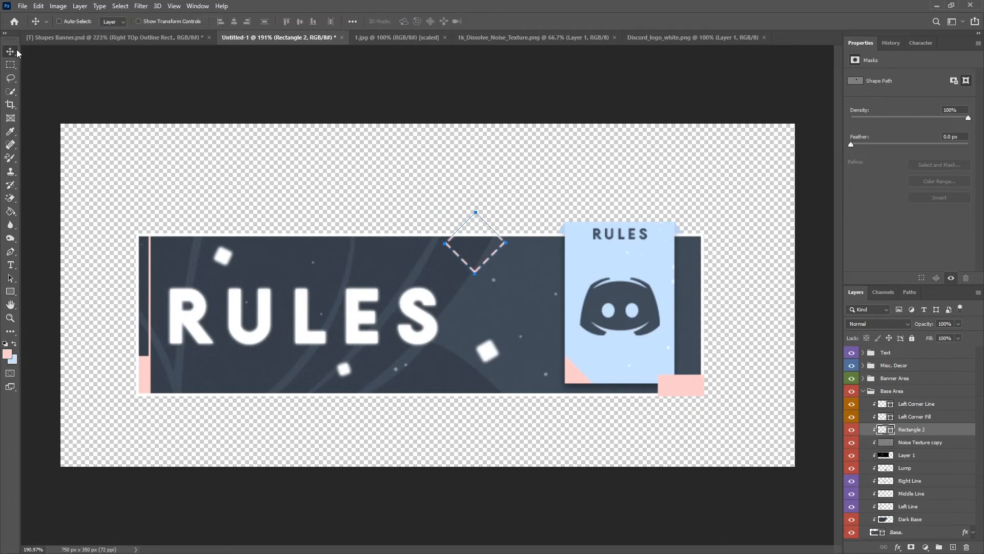
{"action": "left_click_drag", "start_coordinate": [521, 262], "coordinate": [547, 245]}
{"action": "key", "text": "Right"}
{"action": "key", "text": "Right"}
{"action": "key", "text": "Up"}
Step: Duplicate the dashed diamond, place the copy across the base's lower edge below the R, and clip it to the base
{"action": "key", "text": "ctrl+j"}
{"action": "left_click_drag", "start_coordinate": [496, 266], "coordinate": [207, 419]}
{"action": "key", "text": "Up"}
{"action": "key", "text": "Up"}
{"action": "key", "text": "Right"}
{"action": "key", "text": "Up"}
{"action": "key", "text": "Right"}
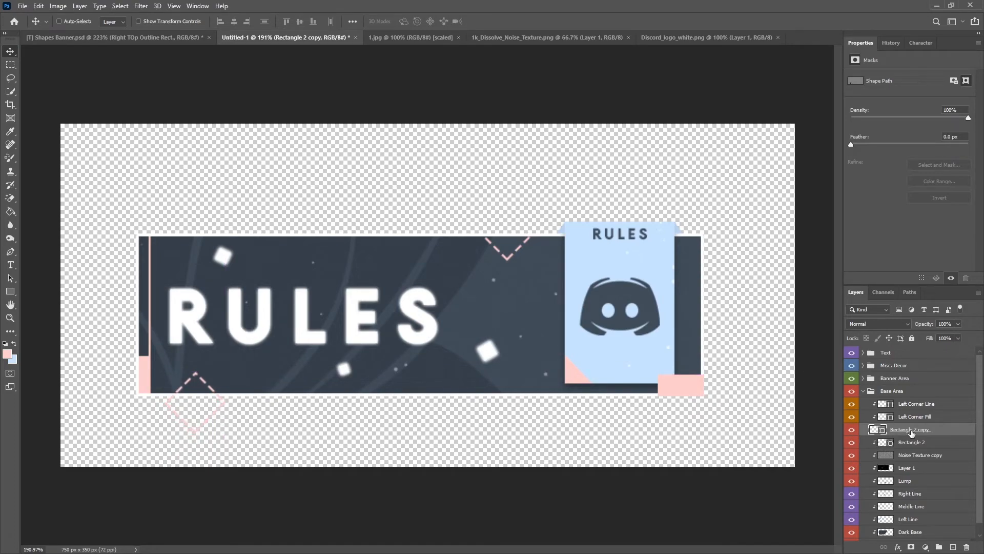
{"action": "left_click", "coordinate": [913, 436], "text": "alt"}
Step: Rename the two dashed diamond layers as "Bottom Left Dotted Line" and "Top Right Dotted Line"
{"action": "double_click", "coordinate": [916, 429]}
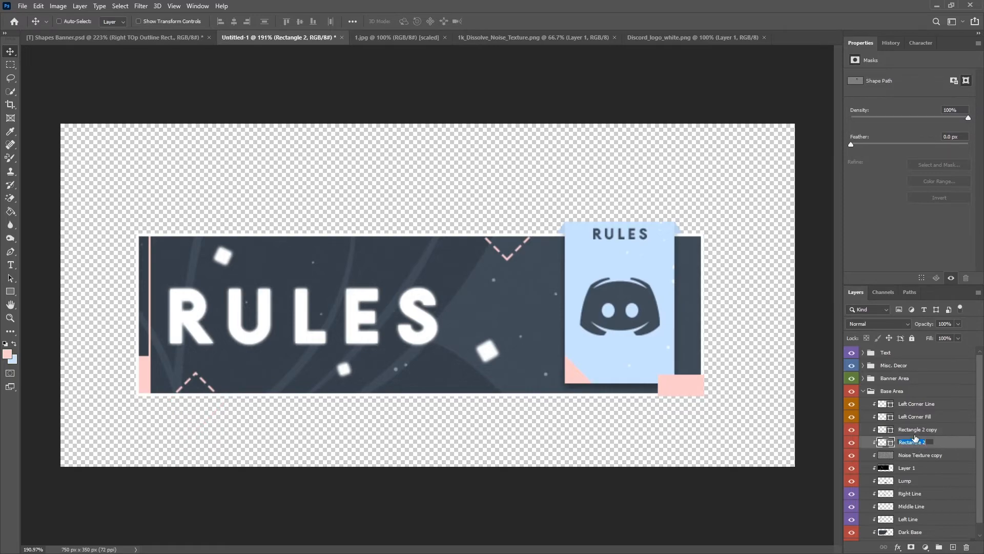
{"action": "type", "text": "Bottom Left Dot"}
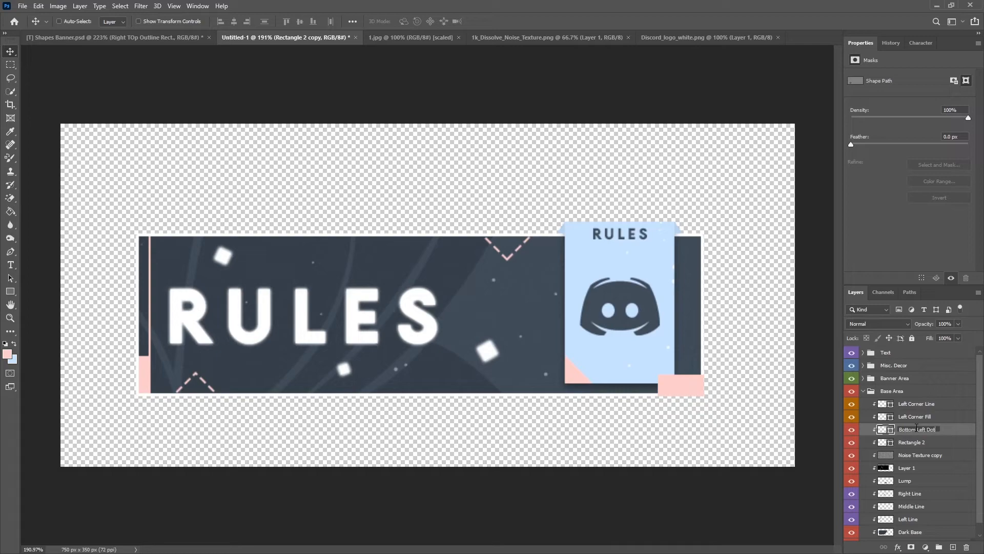
{"action": "type", "text": "ted Line"}
{"action": "key", "text": "ctrl+a"}
{"action": "key", "text": "ctrl+c"}
{"action": "double_click", "coordinate": [912, 441]}
{"action": "key", "text": "ctrl+v"}
{"action": "left_click_drag", "start_coordinate": [922, 442], "coordinate": [831, 443]}
{"action": "type", "text": "Top Right"}
{"action": "key", "text": "Return"}
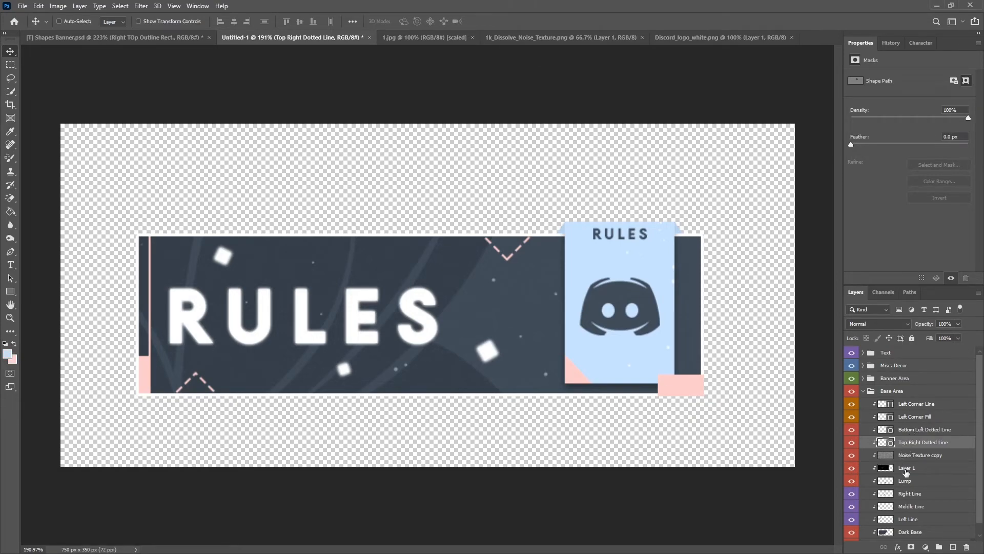
Step: Rename Layer 1, the dust texture in Base Area, as "Sparkles"
{"action": "left_click", "coordinate": [906, 468]}
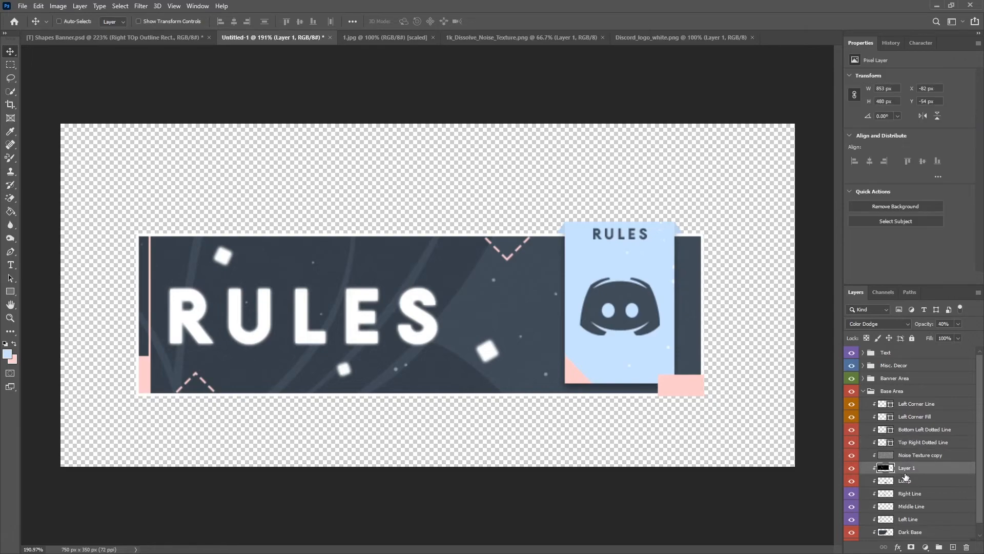
{"action": "left_click", "coordinate": [904, 482]}
{"action": "double_click", "coordinate": [917, 470]}
{"action": "type", "text": "S"}
{"action": "key", "text": "Return"}
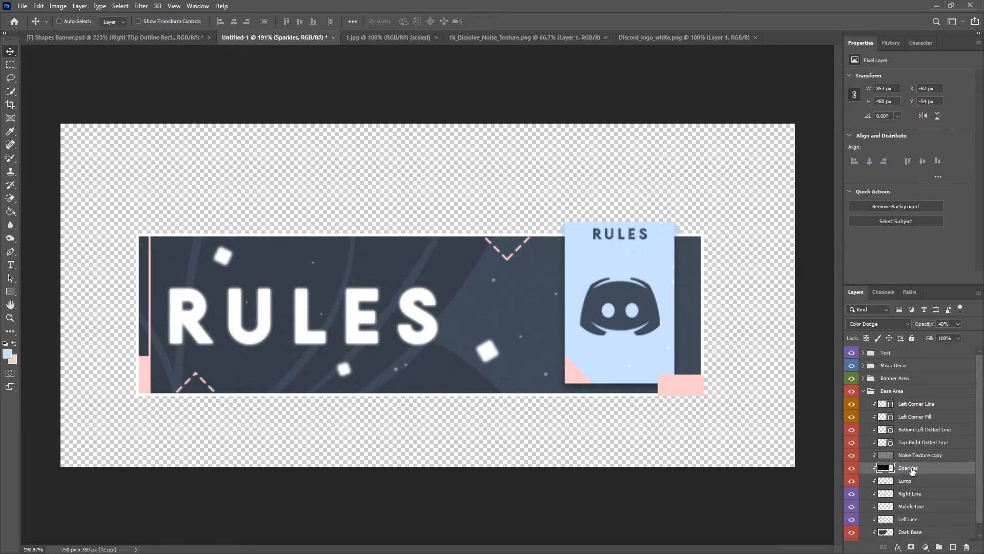
Step: Add a new layer above Lump and choose the Brush tool with Kyle's Spatter Brushes - Spatter Bot Tilt
{"action": "left_click", "coordinate": [911, 480]}
{"action": "left_click", "coordinate": [953, 547]}
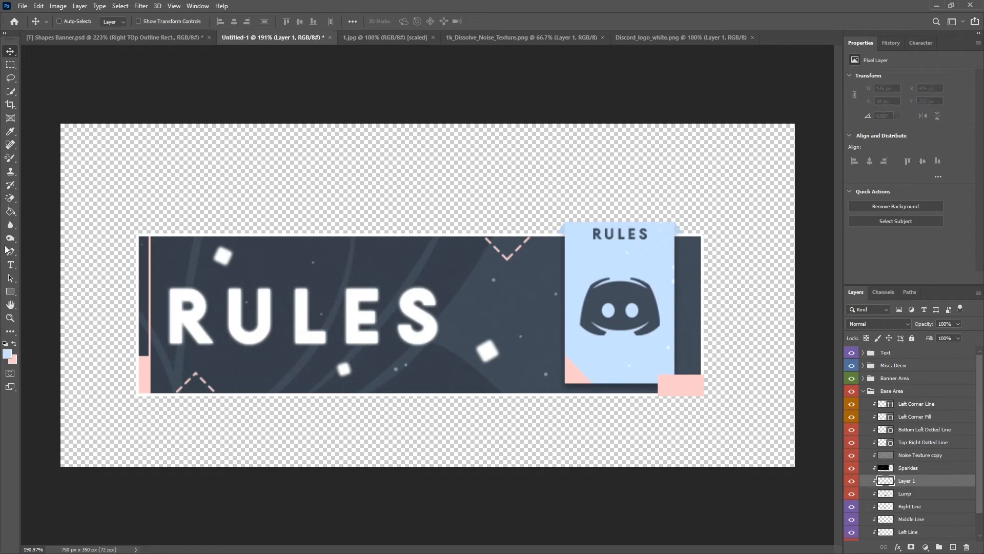
{"action": "left_click", "coordinate": [7, 162]}
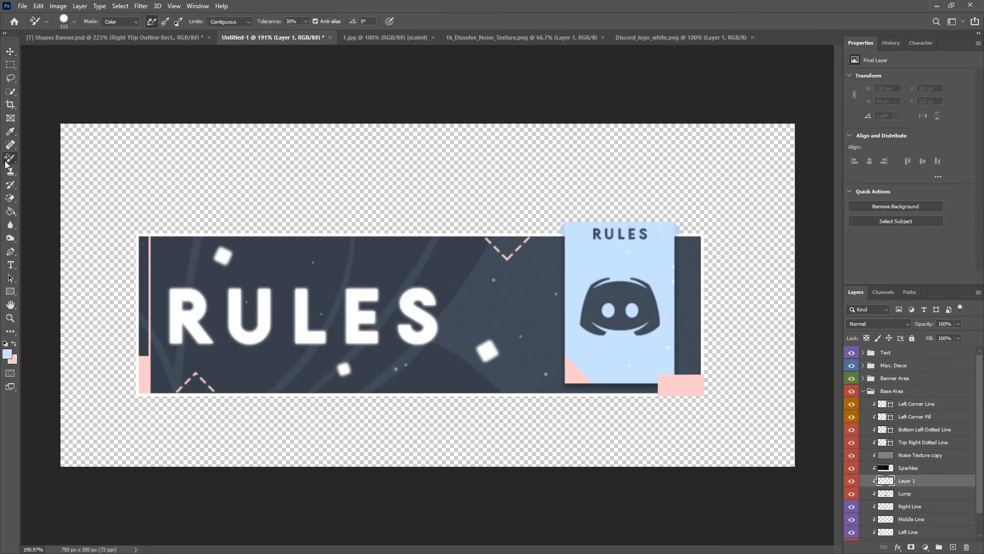
{"action": "left_click", "coordinate": [44, 158]}
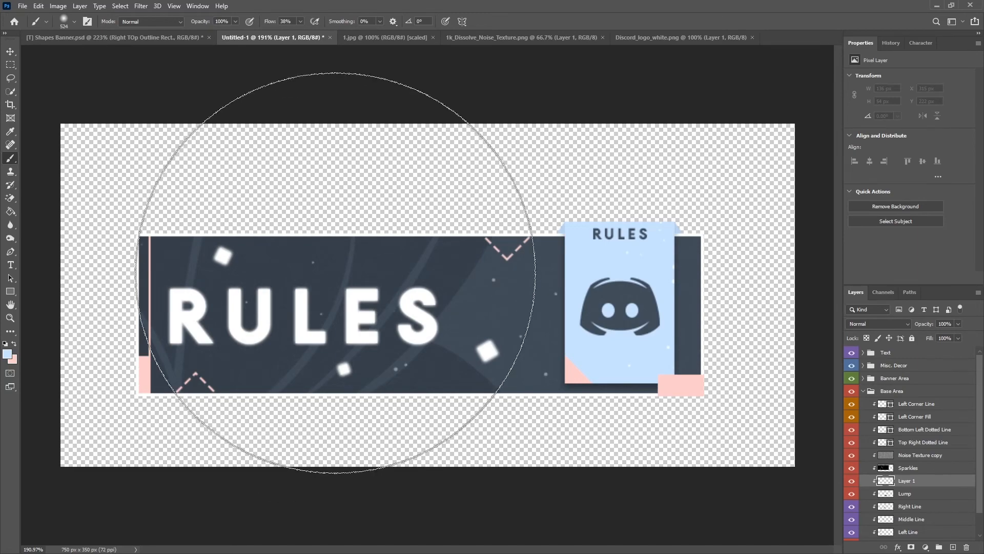
{"action": "left_click", "coordinate": [640, 296]}
{"action": "left_click", "coordinate": [74, 22]}
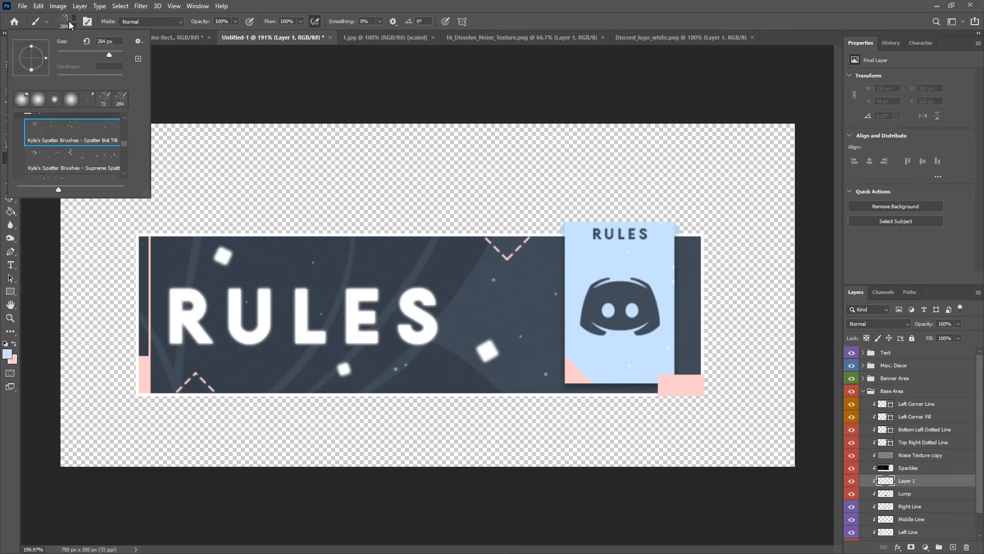
{"action": "left_click", "coordinate": [73, 21]}
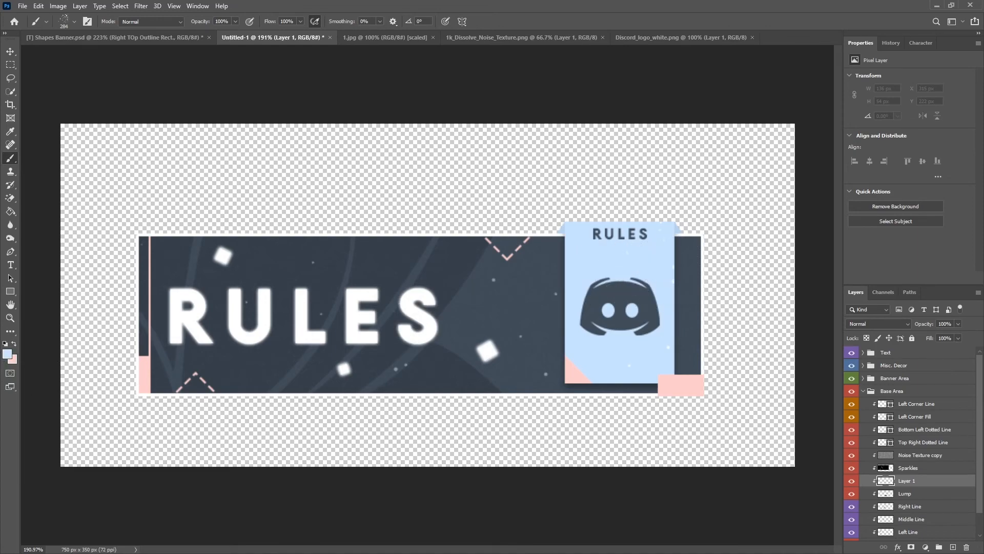
Step: Paint fine light-blue specks on the dark strip beside the blue ribbon, reducing the spatter brush to 86 px
{"action": "left_click_drag", "start_coordinate": [678, 275], "coordinate": [686, 379]}
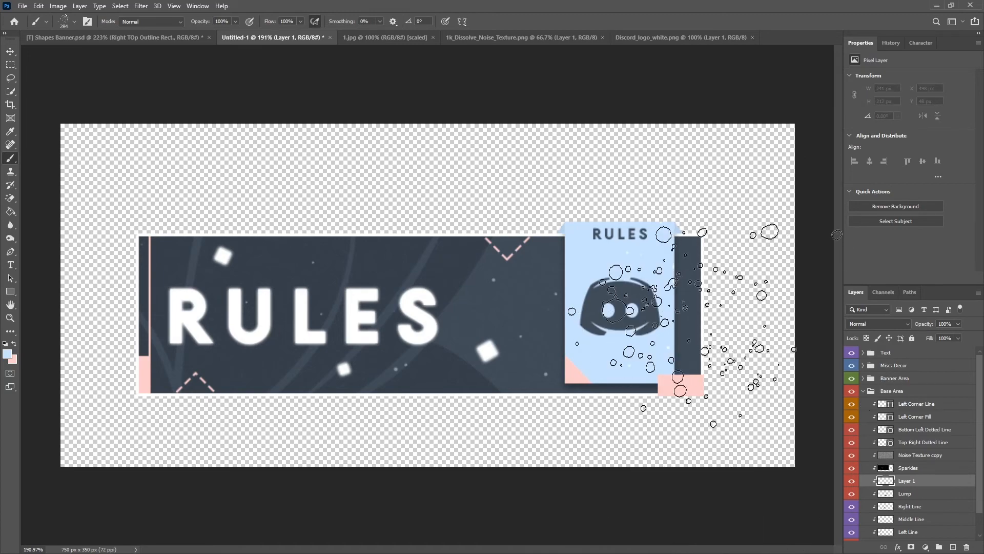
{"action": "key", "text": "ctrl+z"}
{"action": "left_click_drag", "start_coordinate": [667, 300], "coordinate": [566, 311]}
{"action": "left_click_drag", "start_coordinate": [682, 277], "coordinate": [716, 392]}
{"action": "left_click_drag", "start_coordinate": [698, 308], "coordinate": [697, 374]}
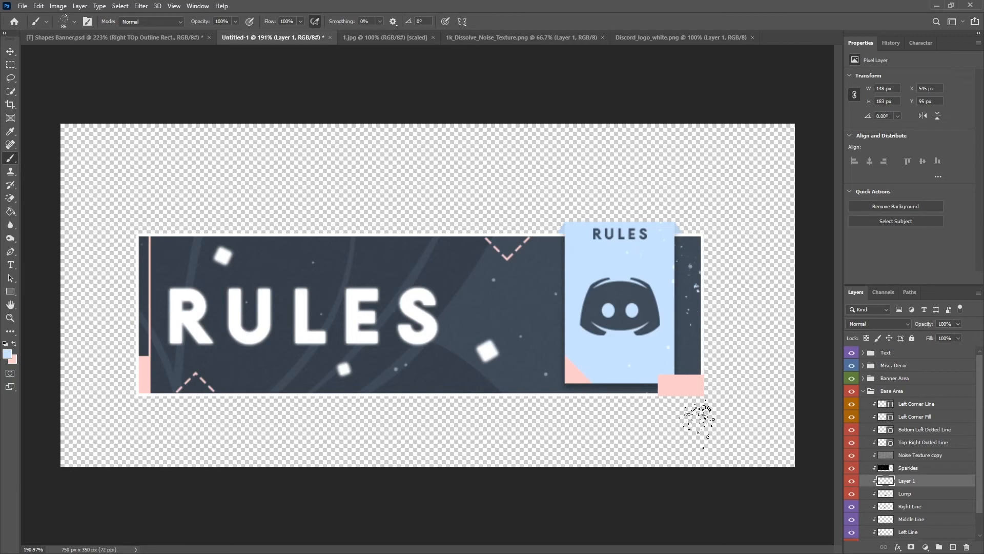
{"action": "key", "text": "ctrl+z"}
{"action": "left_click", "coordinate": [696, 343]}
{"action": "left_click", "coordinate": [728, 306]}
Step: Lower the speck layer's opacity to 83% and move the specks down about 5 px
{"action": "left_click", "coordinate": [961, 327]}
{"action": "left_click", "coordinate": [967, 320]}
{"action": "left_click", "coordinate": [15, 53]}
{"action": "left_click_drag", "start_coordinate": [693, 297], "coordinate": [693, 302]}
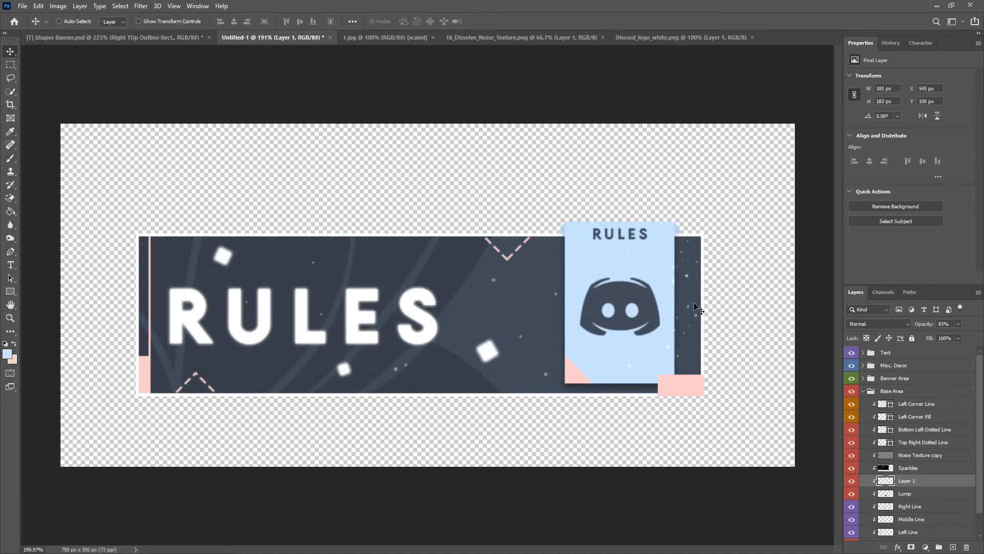
Step: Marquee-select the area around the whole banner and copy it merged from all visible layers
{"action": "scroll", "coordinate": [694, 302], "scroll_direction": "down", "scroll_amount": 5, "text": "alt"}
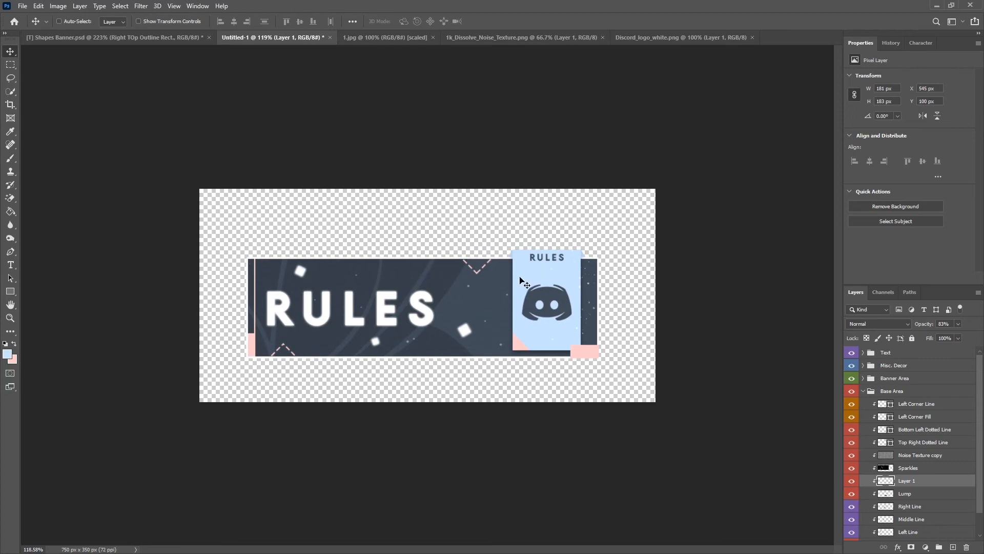
{"action": "left_click", "coordinate": [10, 64]}
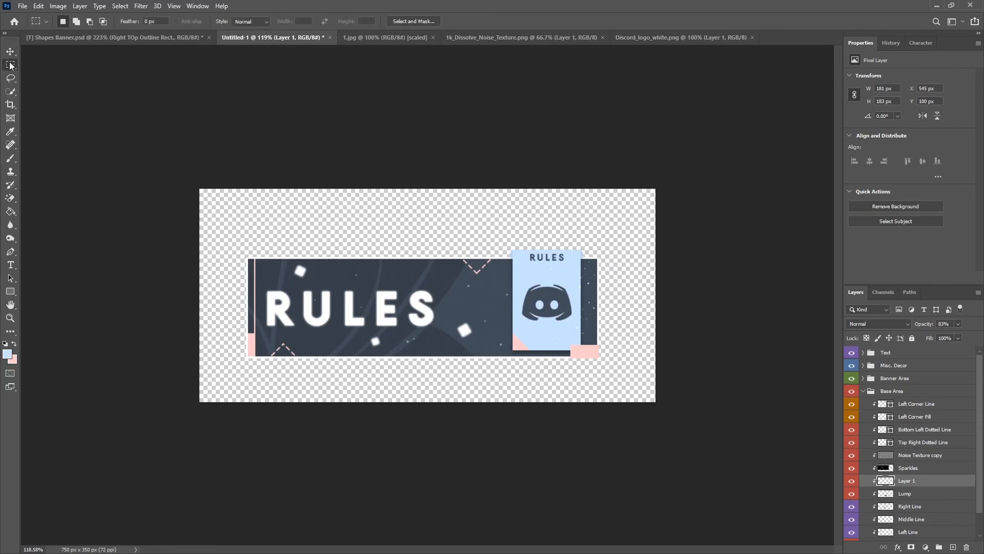
{"action": "right_click", "coordinate": [12, 67]}
{"action": "left_click", "coordinate": [12, 67]}
{"action": "left_click_drag", "start_coordinate": [220, 227], "coordinate": [619, 379]}
{"action": "left_click", "coordinate": [39, 6]}
{"action": "left_click", "coordinate": [79, 86]}
Step: Create a 580 × 181 px document from the Clipboard preset, paste the banner, and delete the white Background layer
{"action": "left_click", "coordinate": [23, 6]}
{"action": "left_click", "coordinate": [31, 16]}
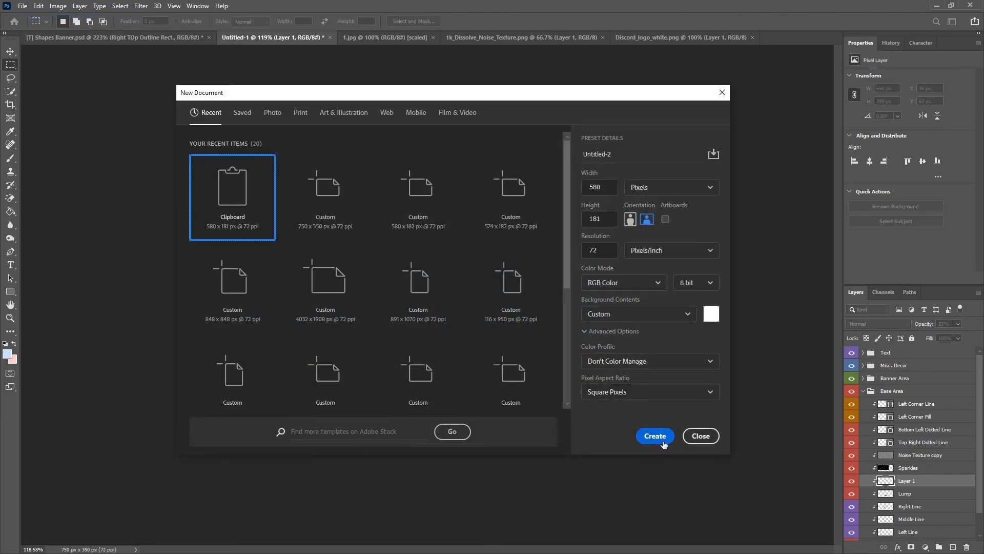
{"action": "left_click", "coordinate": [661, 440]}
{"action": "key", "text": "ctrl+v"}
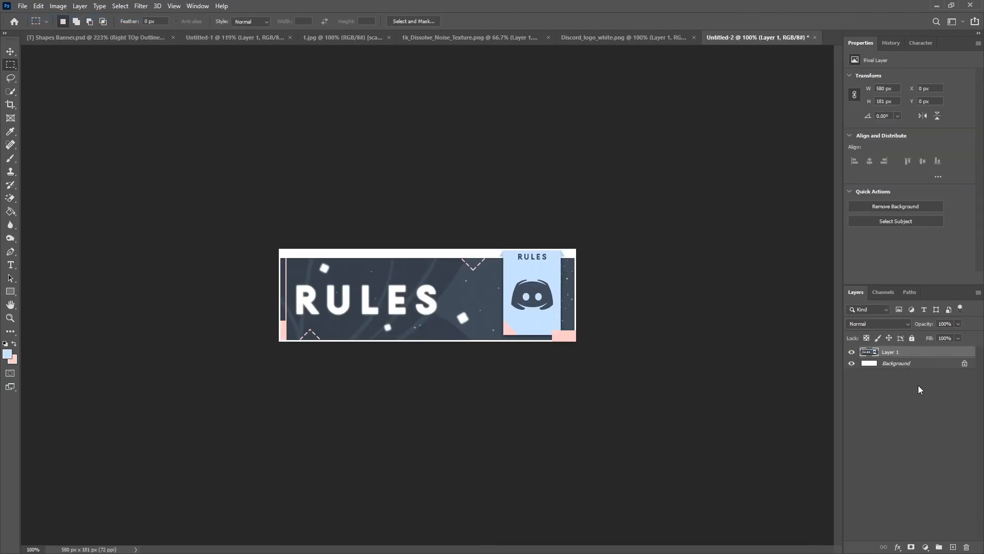
{"action": "left_click", "coordinate": [909, 364]}
{"action": "key", "text": "Delete"}
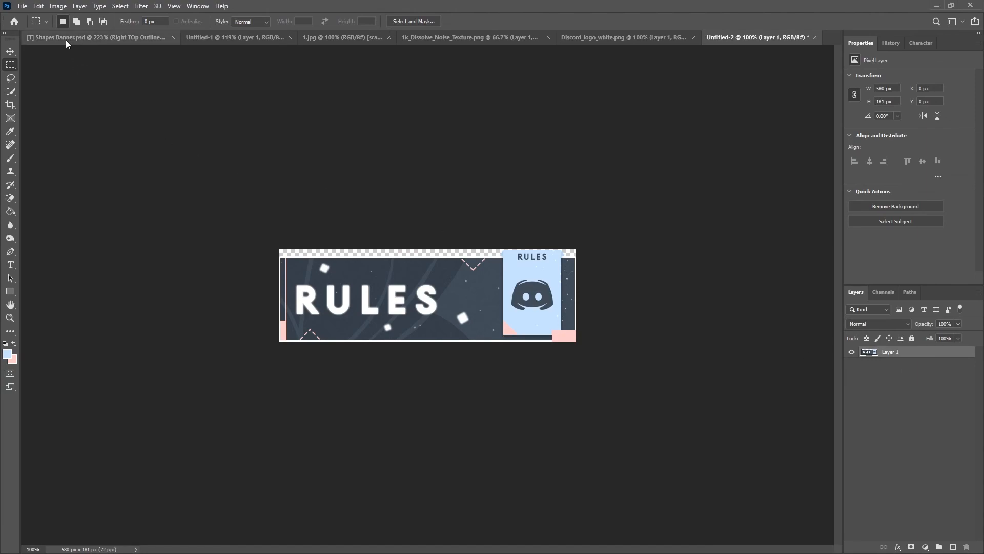
Step: Start a Save As for the cropped banner document
{"action": "left_click", "coordinate": [23, 6]}
{"action": "mouse_move", "coordinate": [103, 157]}
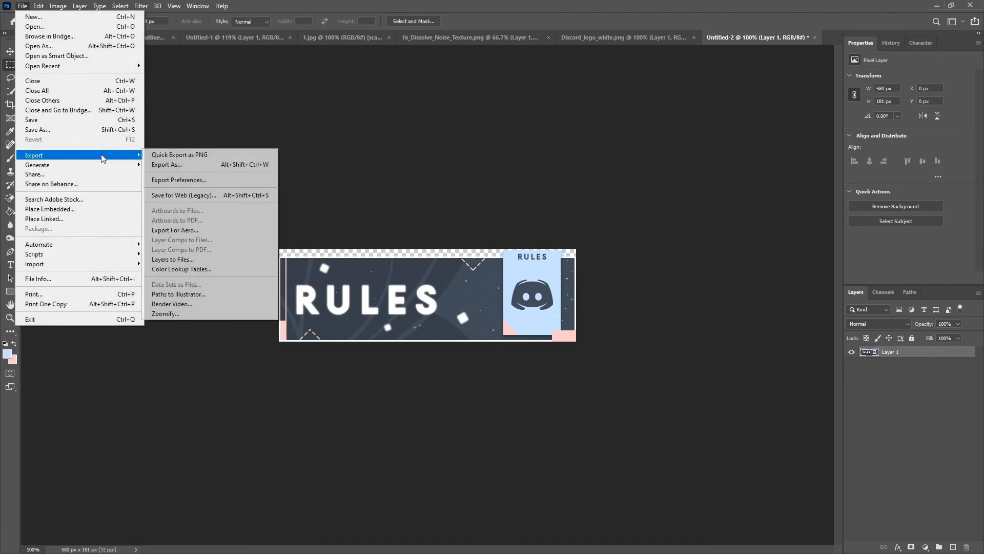
{"action": "left_click", "coordinate": [80, 130]}
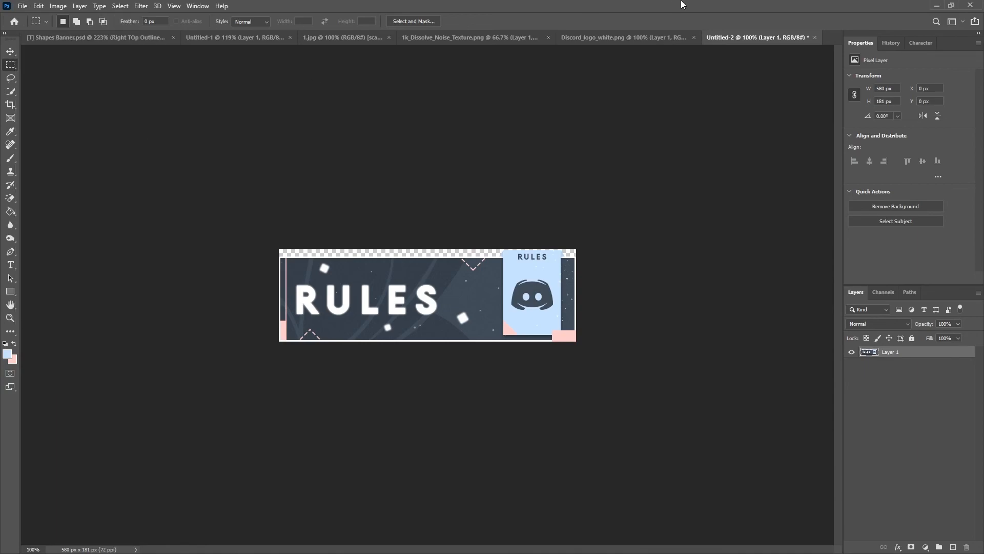